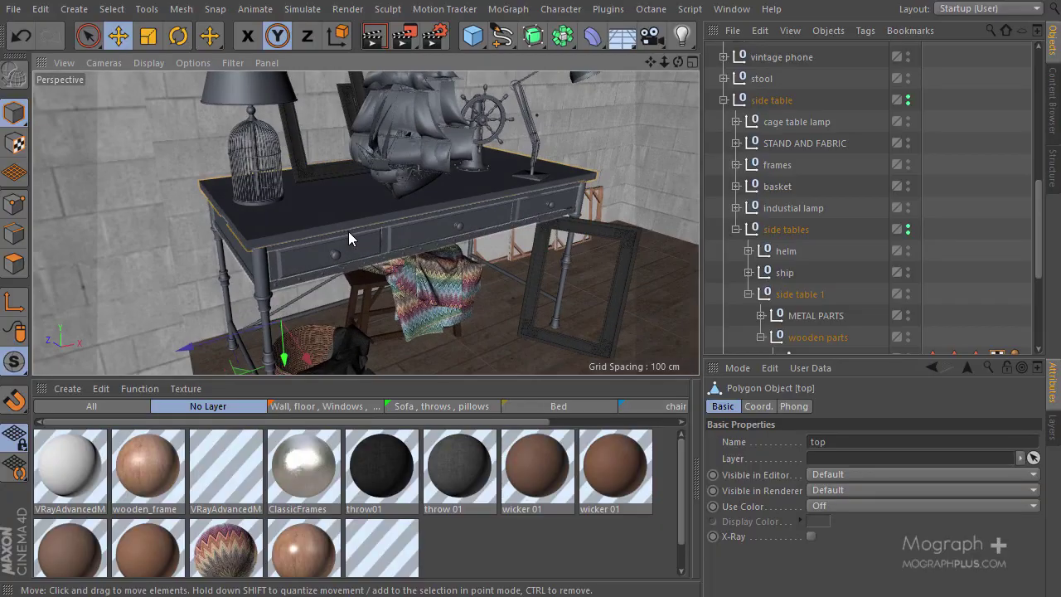
Examine the side table's top, drawers and legs from several angles.
scroll(266, 250, up, 5)
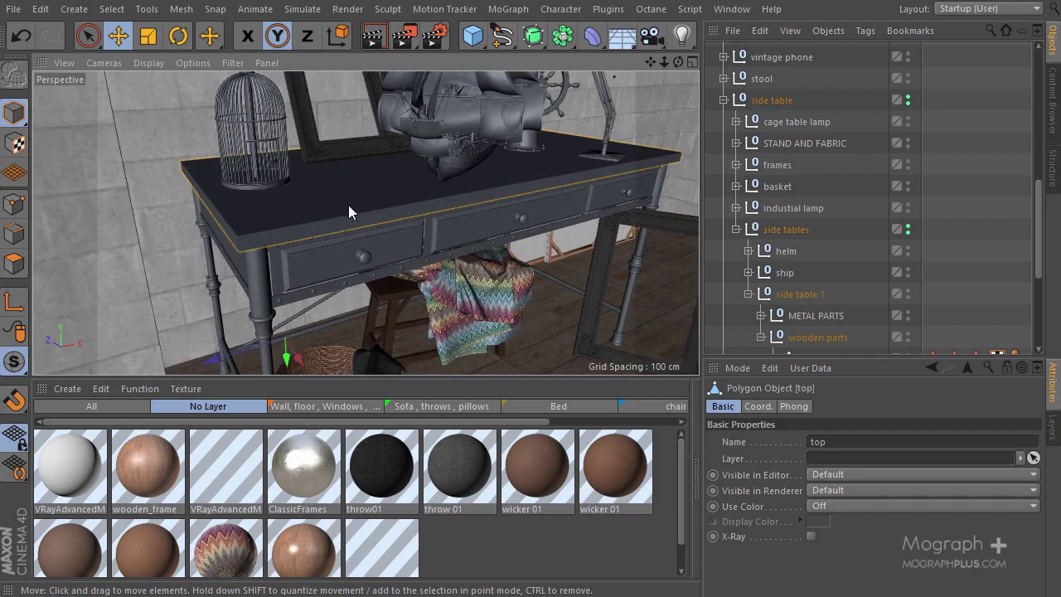
alt+drag(509, 220, 486, 268)
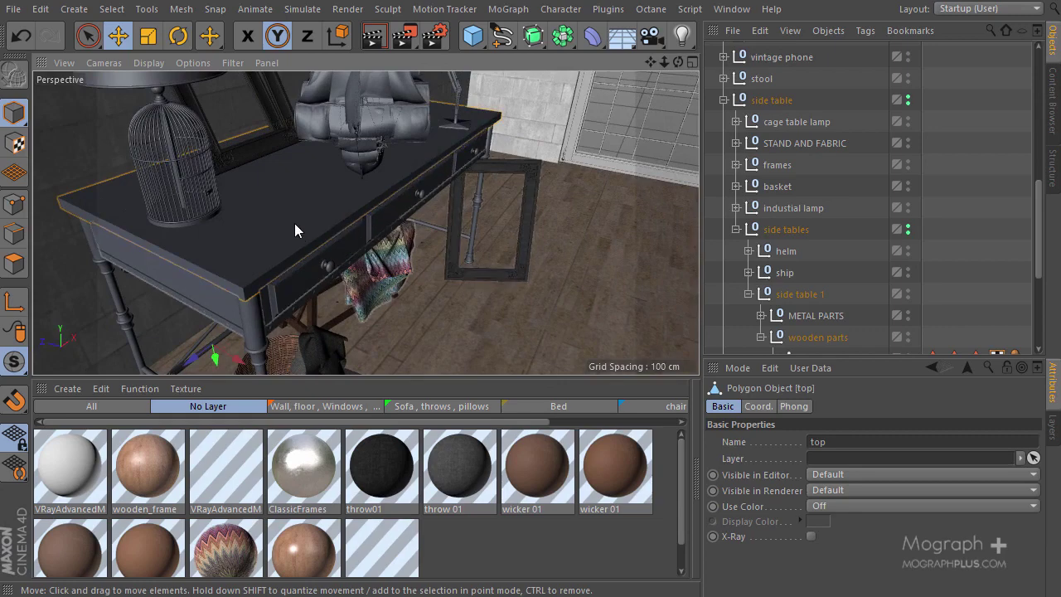
alt+drag(294, 223, 280, 197)
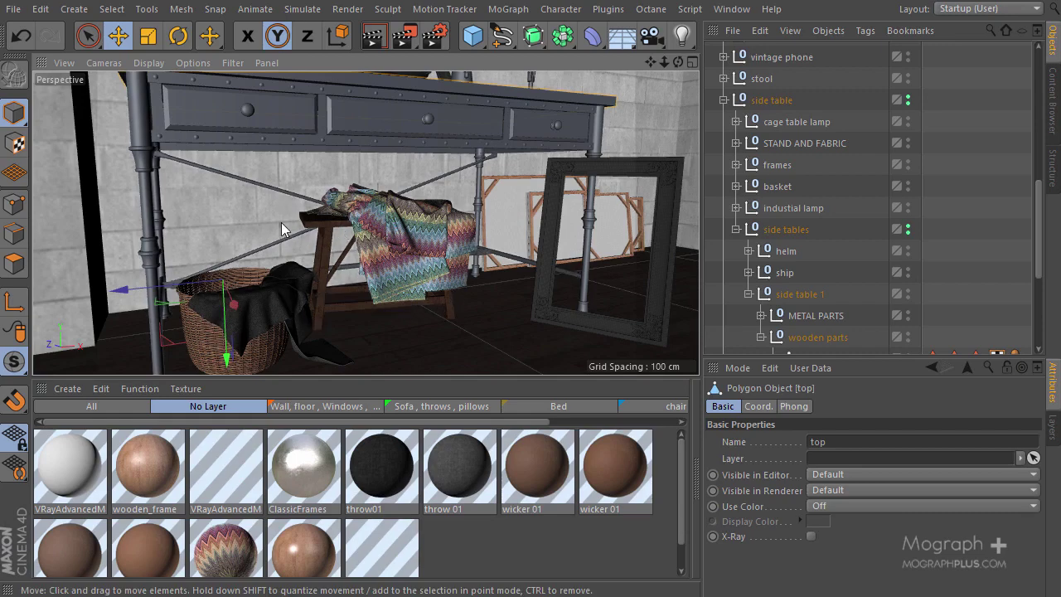
alt+drag(284, 231, 346, 257)
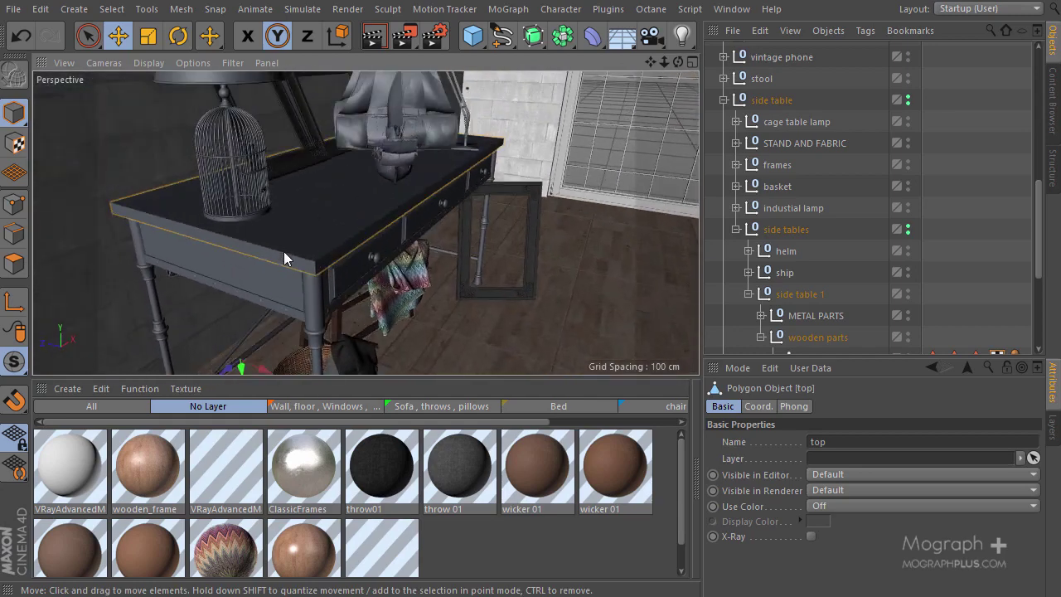
scroll(349, 251, up, 3)
alt+drag(394, 190, 320, 196)
alt+drag(373, 258, 303, 236)
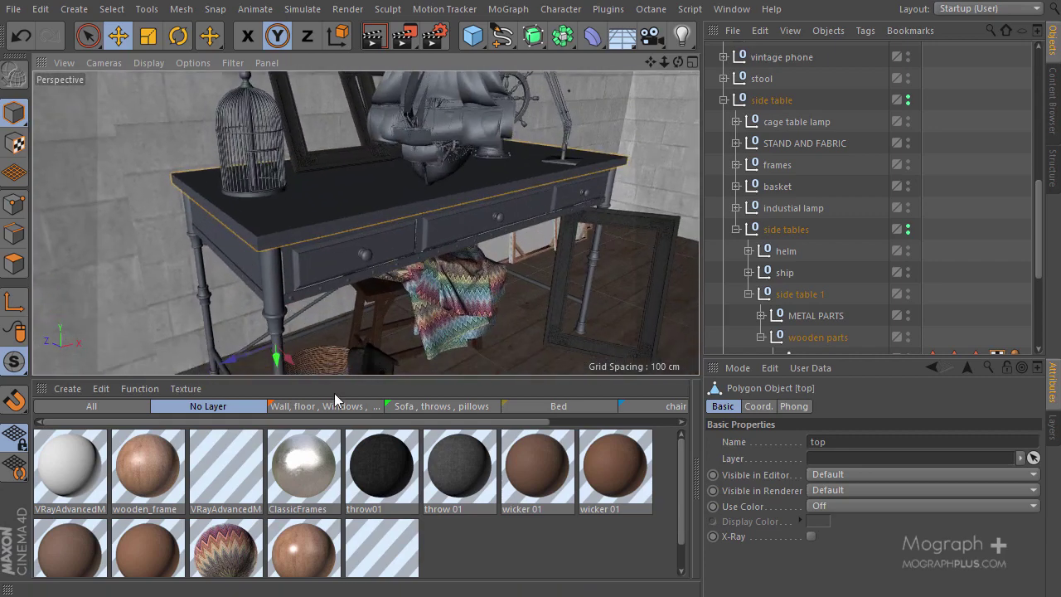
Create a VRayAdvancedMaterial and name it table_wood.
click(80, 388)
mouse_move(200, 438)
mouse_move(307, 366)
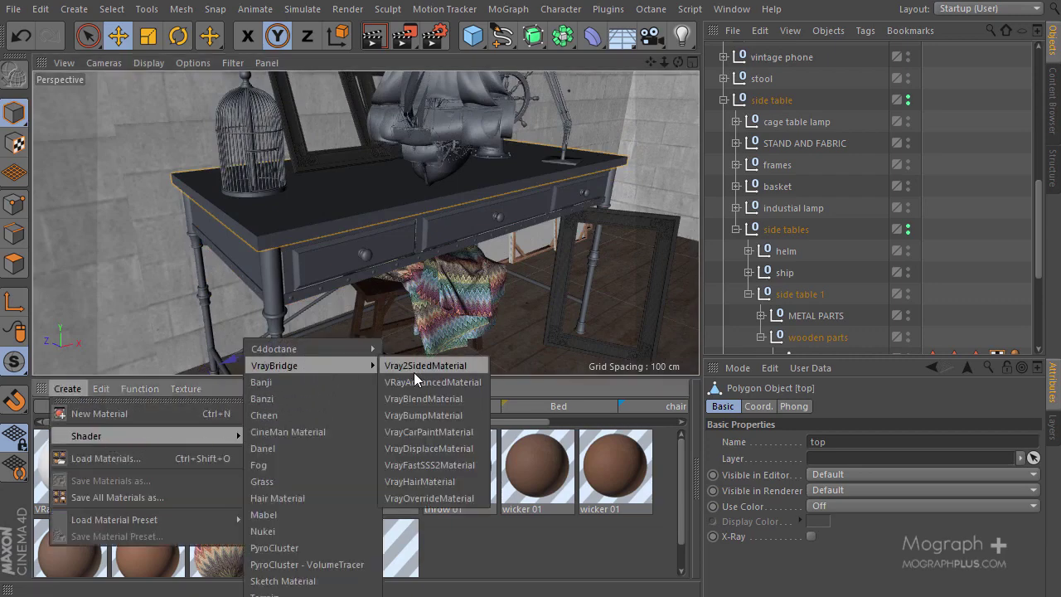
click(417, 375)
click(77, 470)
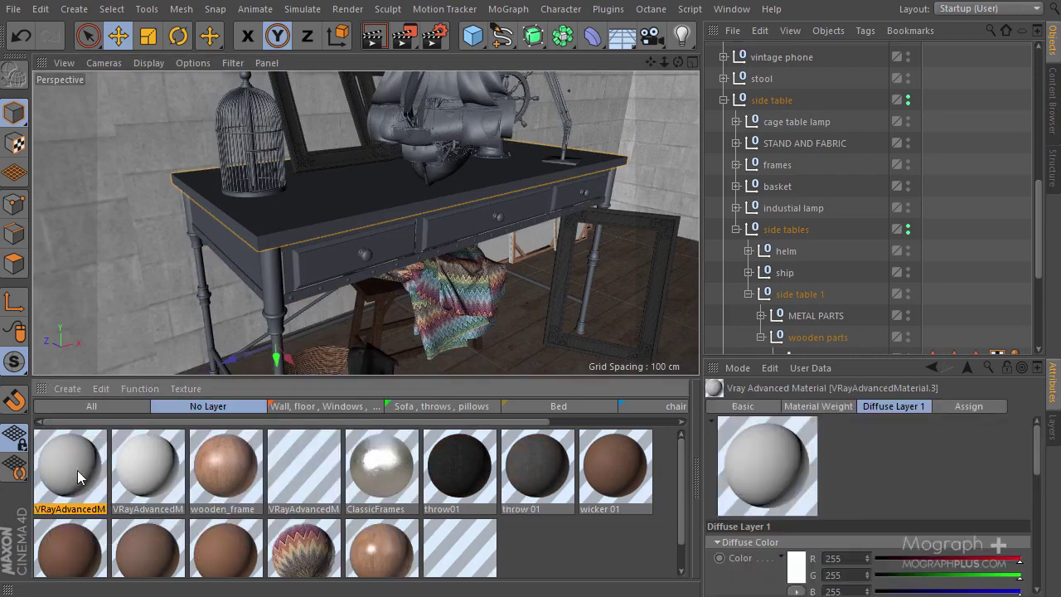
double_click(55, 508)
text(t)
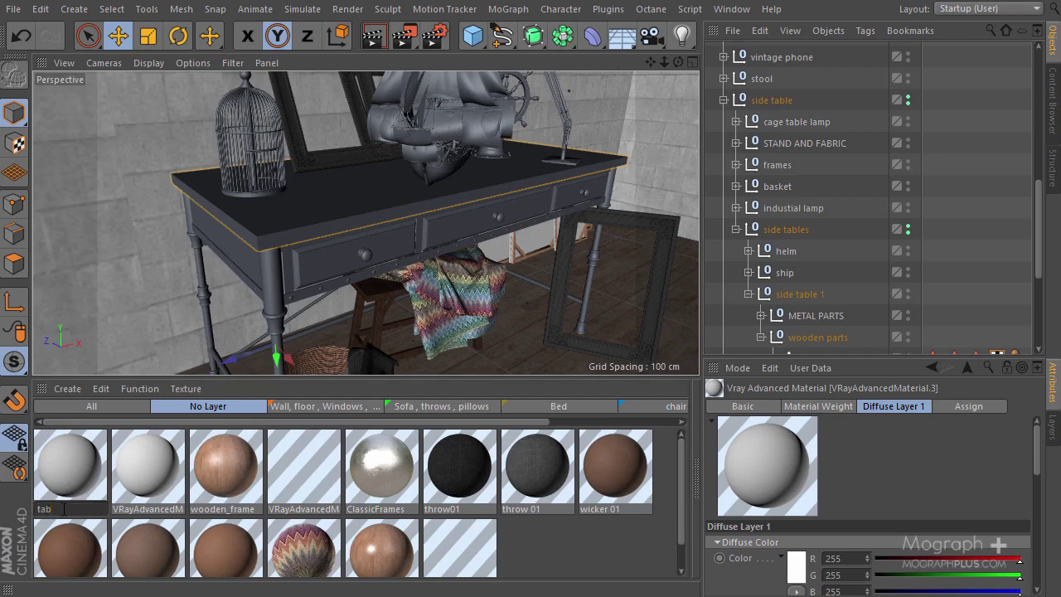
text(able_wood)
key(Return)
Load wood06.png as the texture map of Diffuse Layer 1 in the table_wood material.
double_click(71, 474)
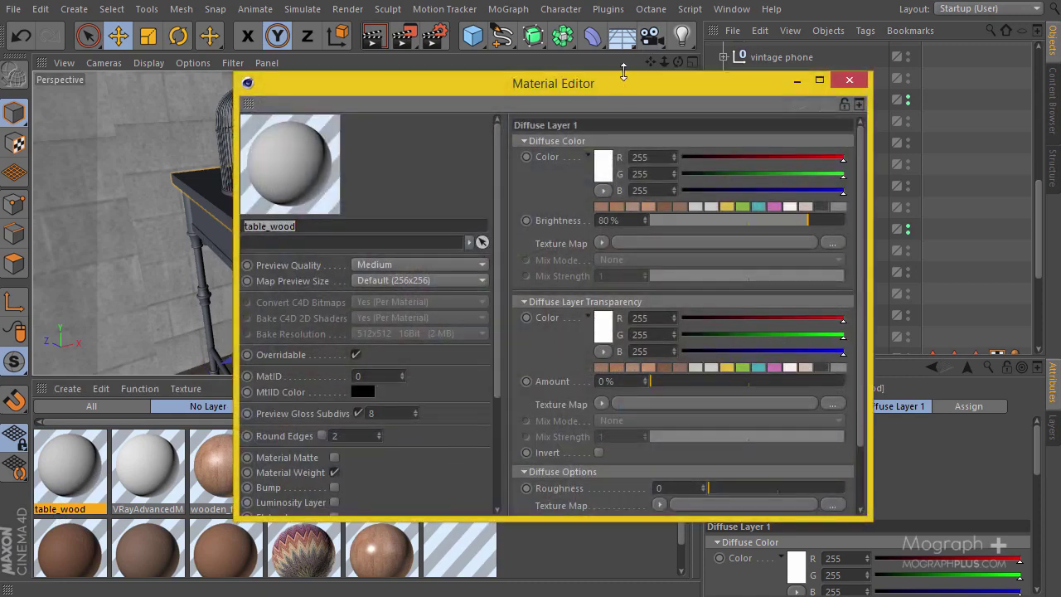
double_click(623, 73)
click(311, 511)
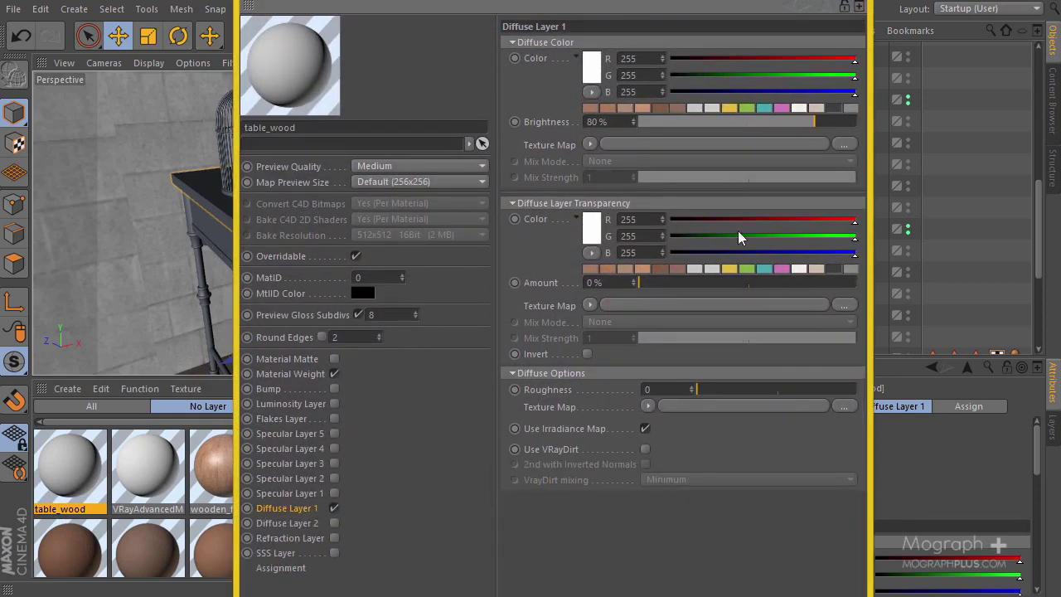
click(843, 144)
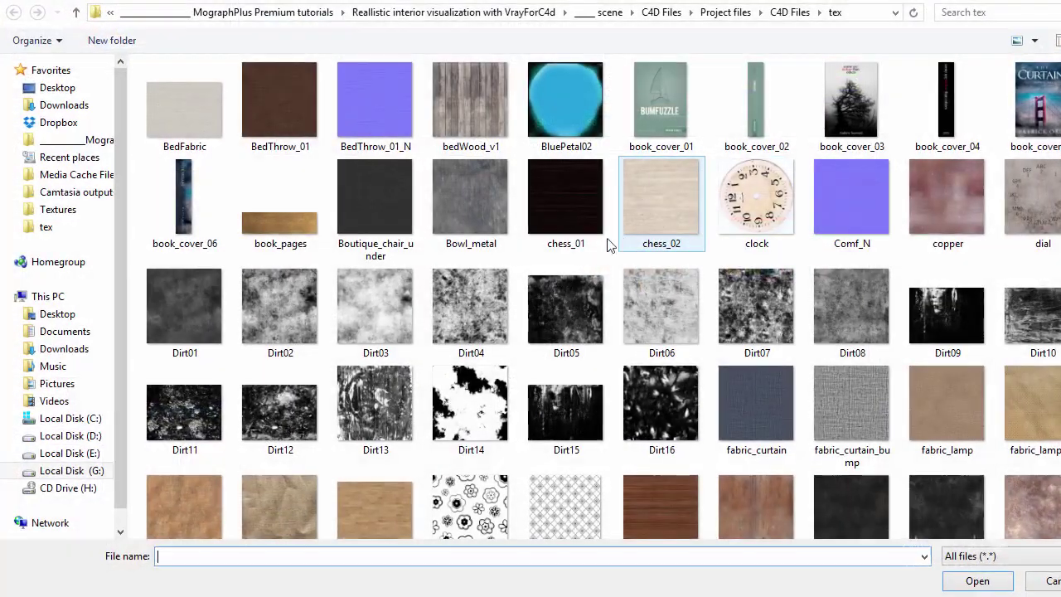
click(566, 315)
scroll(517, 401, down, 10)
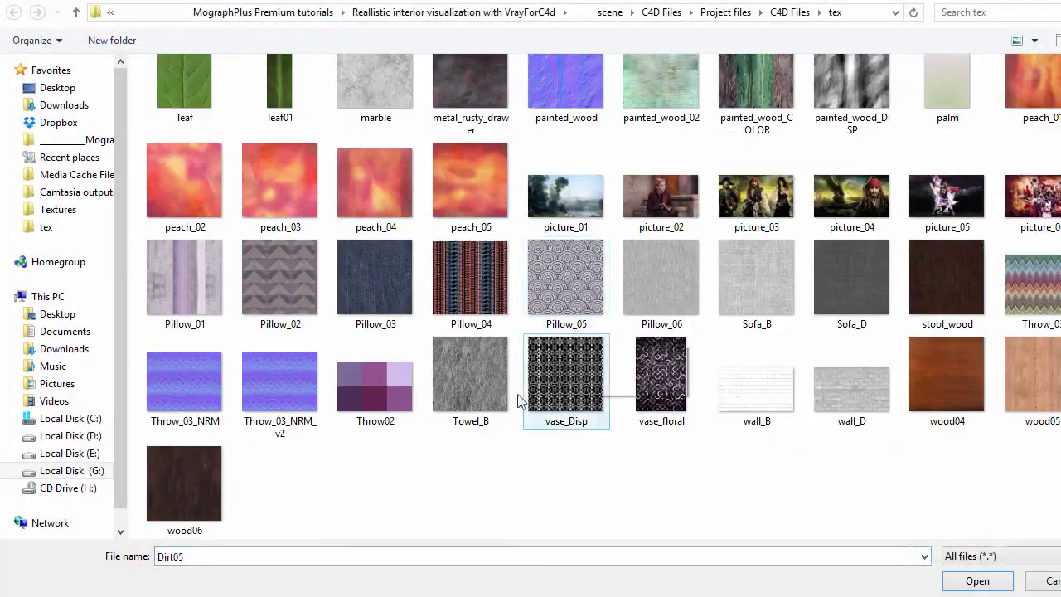
double_click(198, 501)
Wrap the diffuse wood texture in a Filter shader with saturation -13% and gamma 1.07.
click(591, 146)
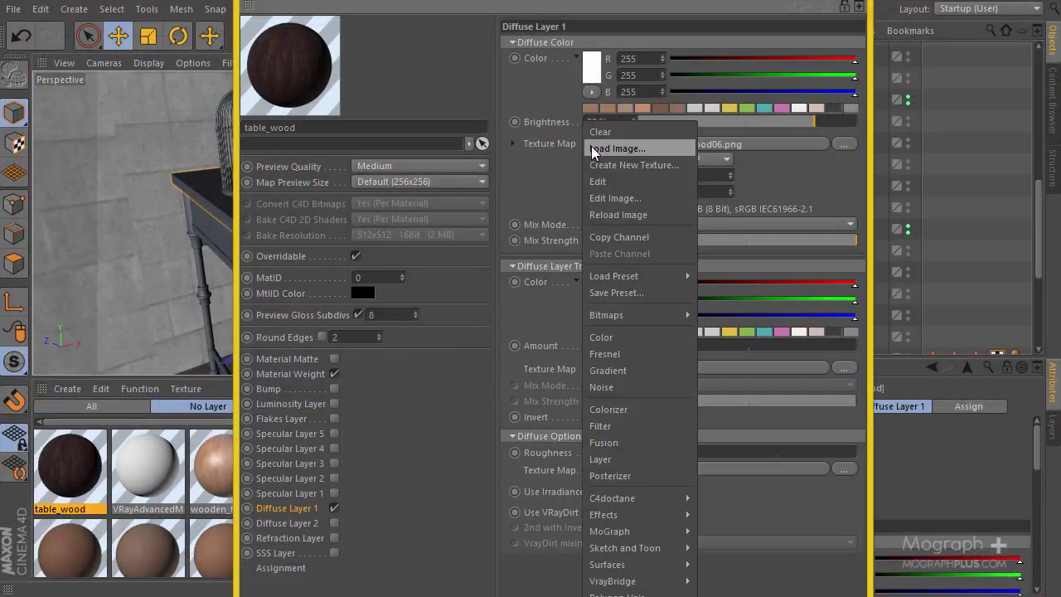
click(643, 427)
click(628, 174)
drag(746, 257, 737, 258)
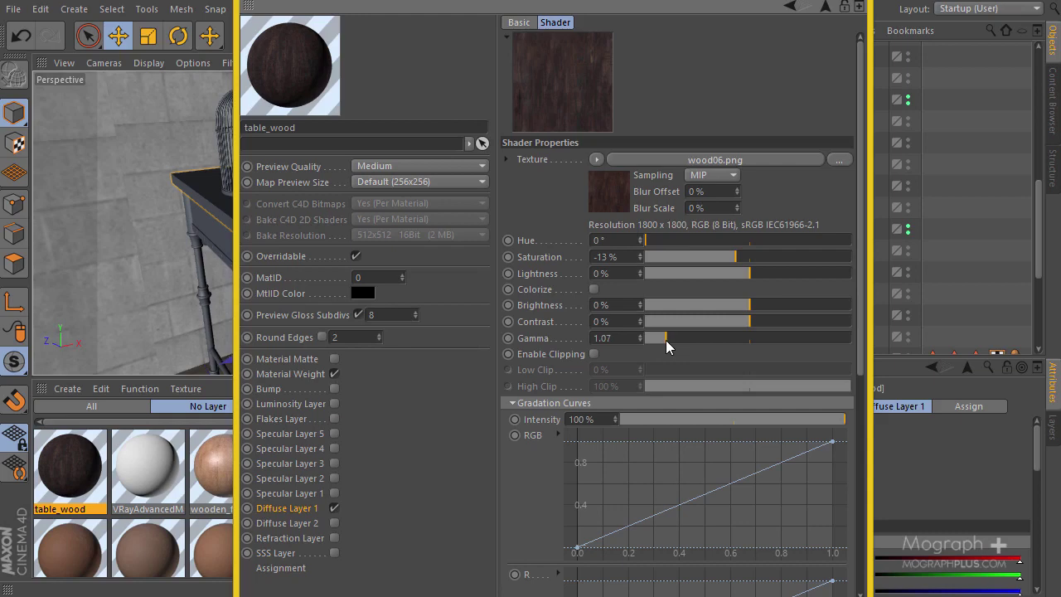
click(827, 7)
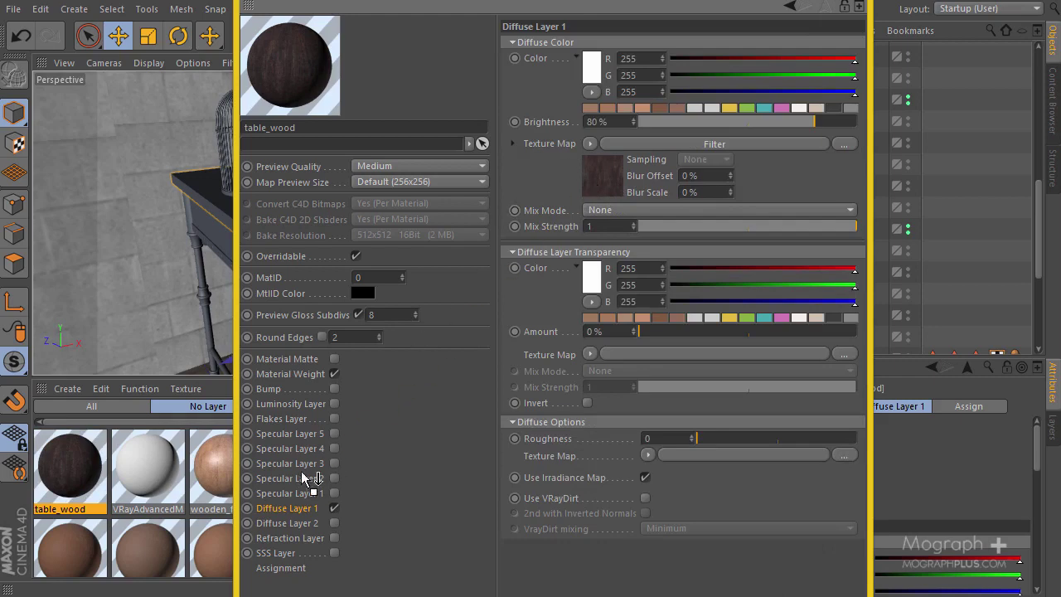
Enable Specular Layer 1, reuse the diffuse Filter shader as its texture map, and set that filter's saturation to -100%.
click(279, 492)
drag(617, 191, 632, 188)
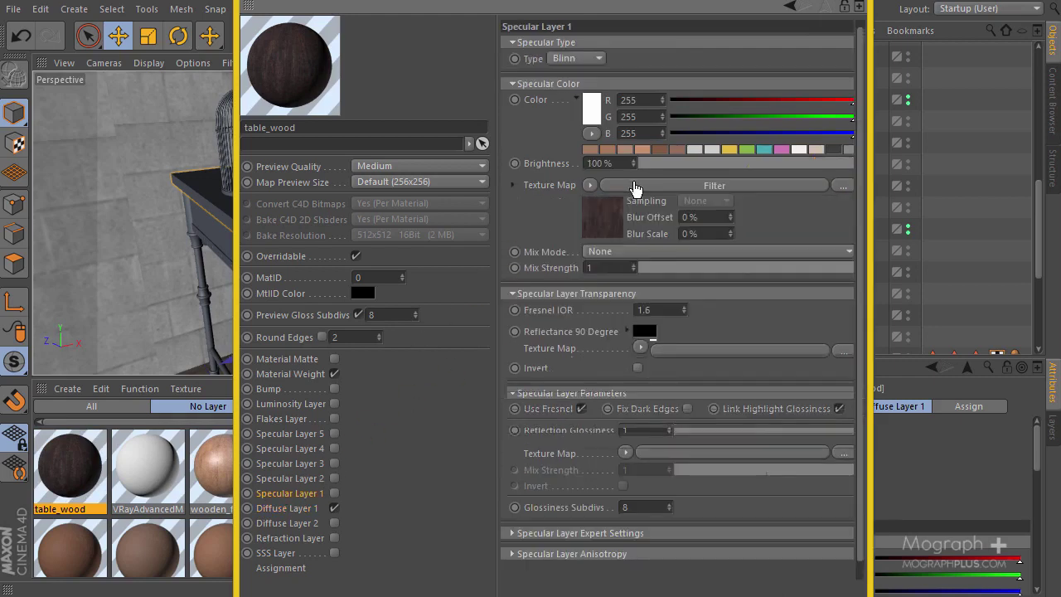
click(335, 494)
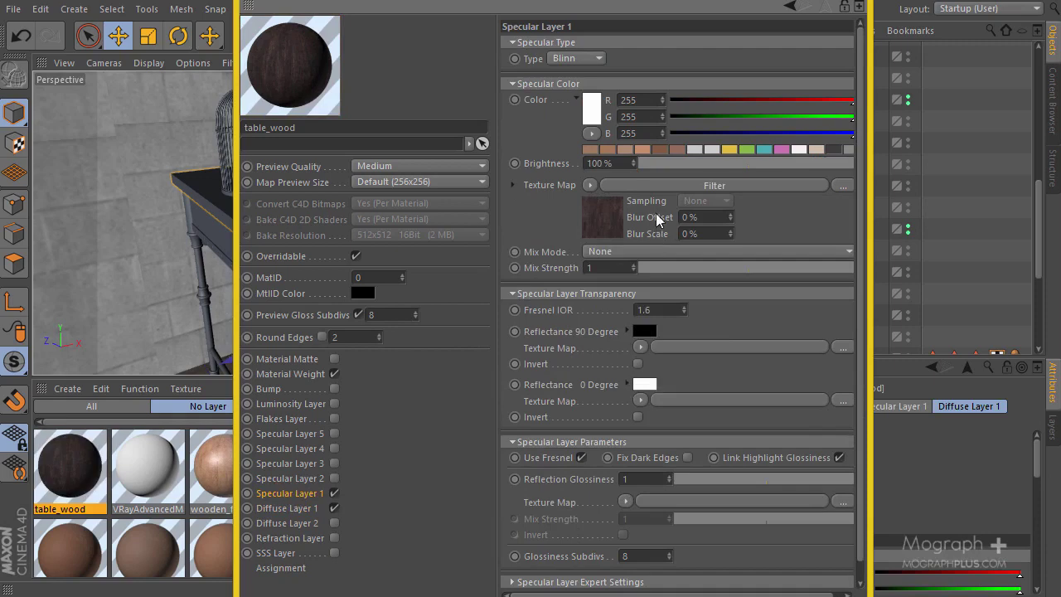
click(617, 224)
drag(685, 257, 643, 257)
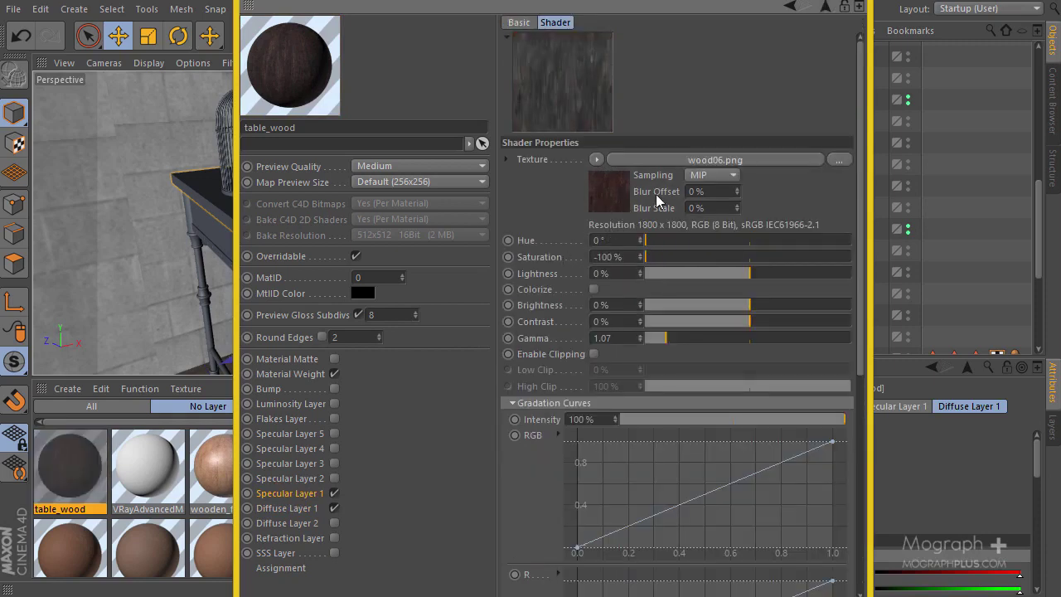
click(827, 10)
Set Specular Layer 1's mix strength to 0.21, brightness to 40%, Fresnel IOR to 3 and reflection glossiness to 0.75.
scroll(610, 149, down, 1)
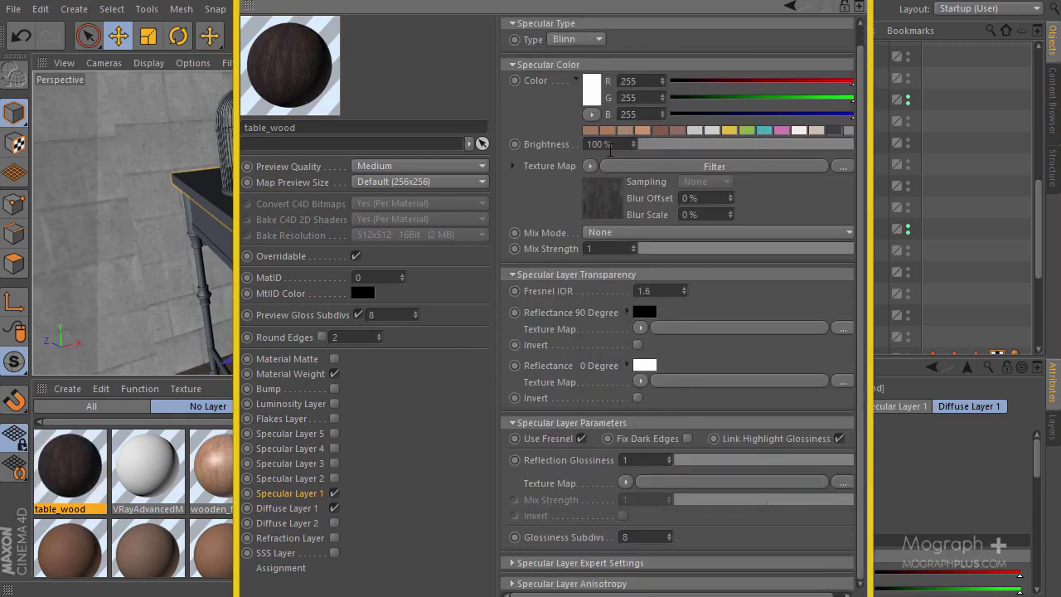
click(689, 249)
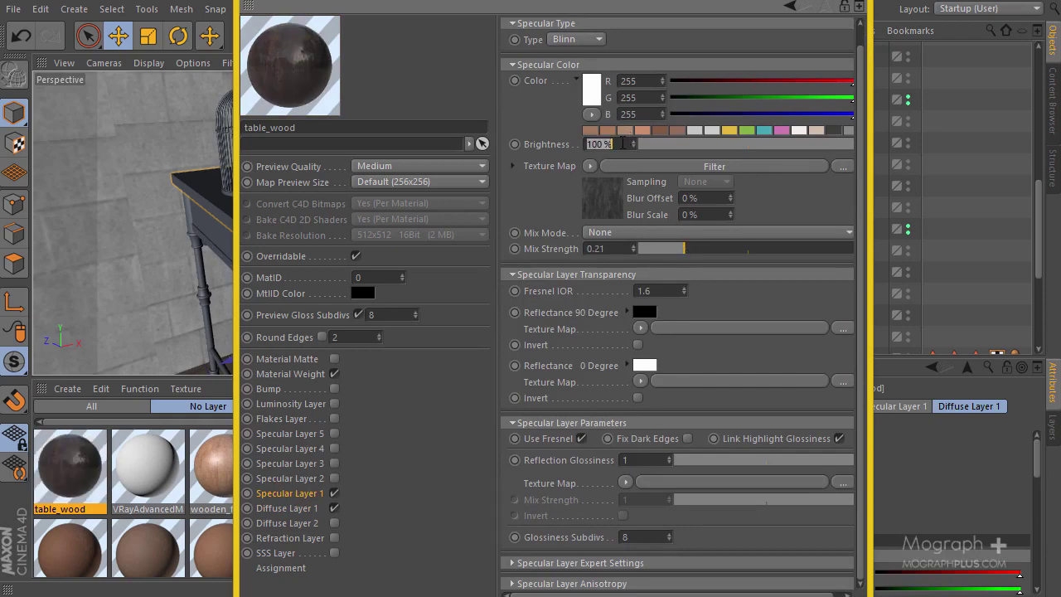
text(4)
key(Return)
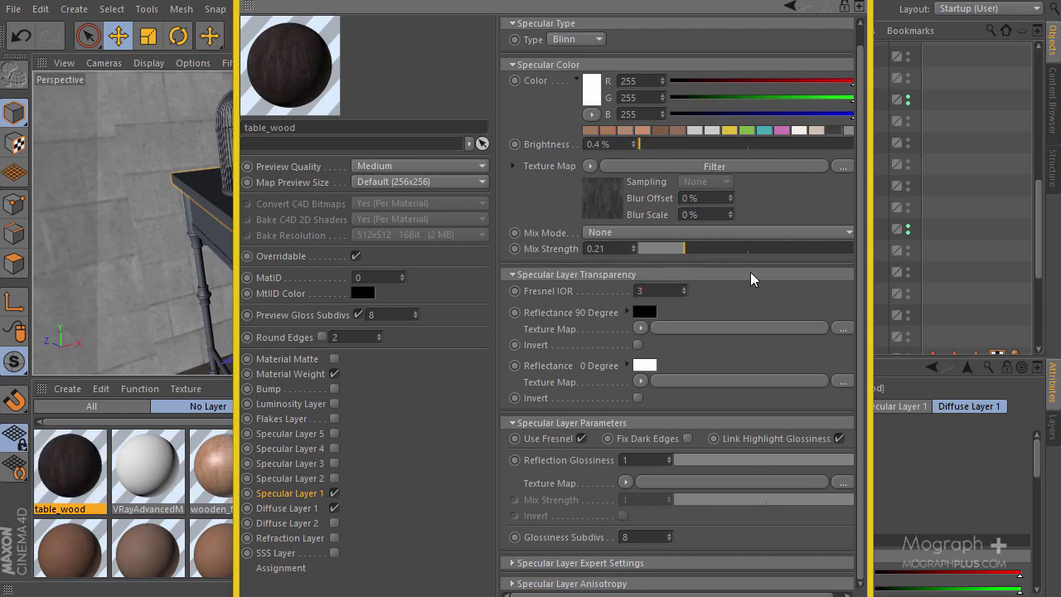
drag(791, 455, 819, 463)
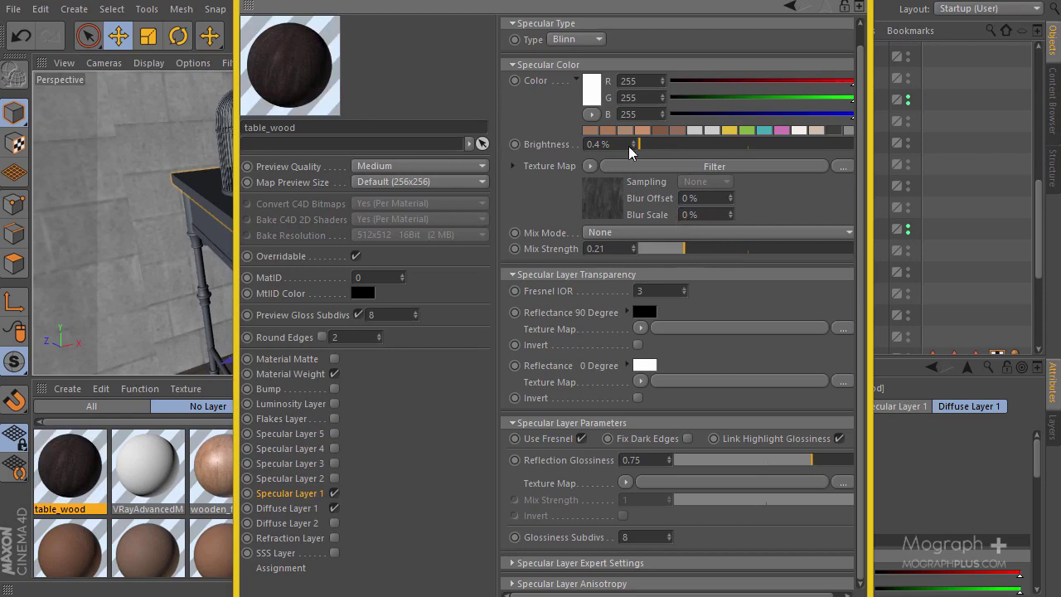
drag(668, 146, 718, 147)
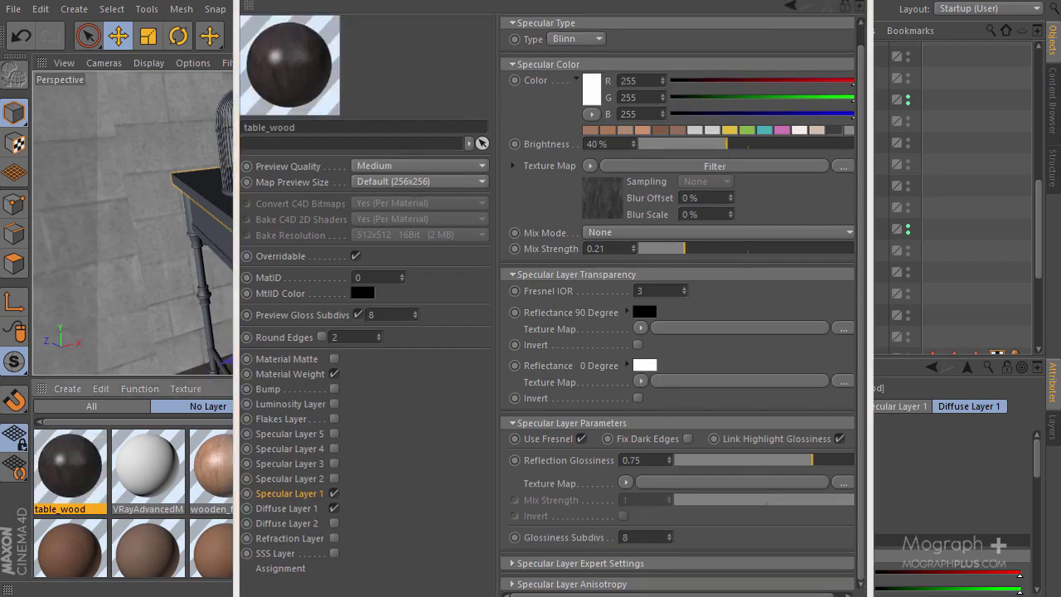
click(215, 195)
Apply the table_wood material to the side table 1 group and show its texture tag's tiling settings.
scroll(834, 218, down, 3)
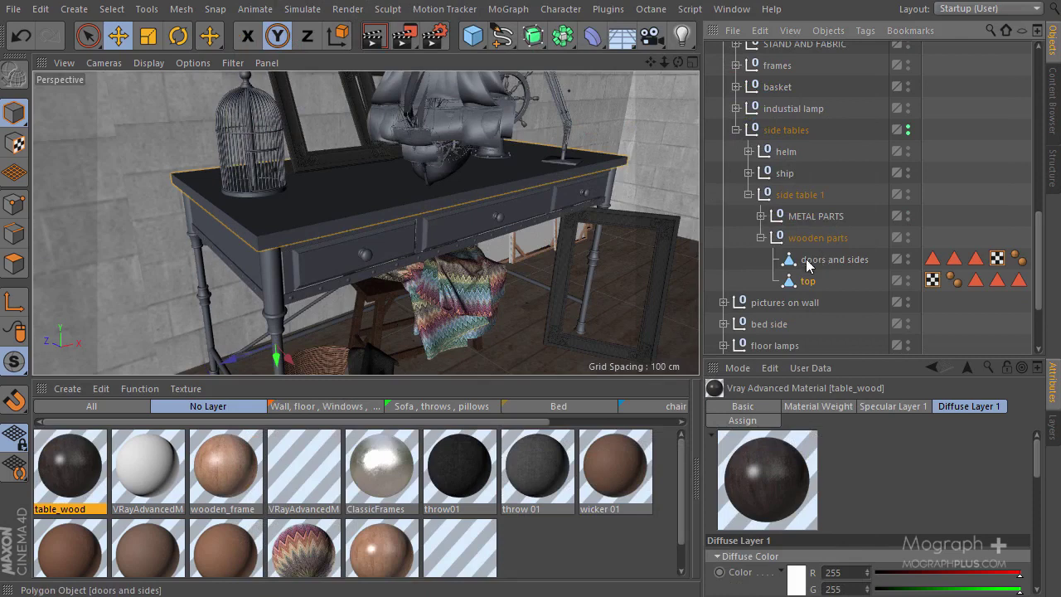
click(796, 237)
click(800, 195)
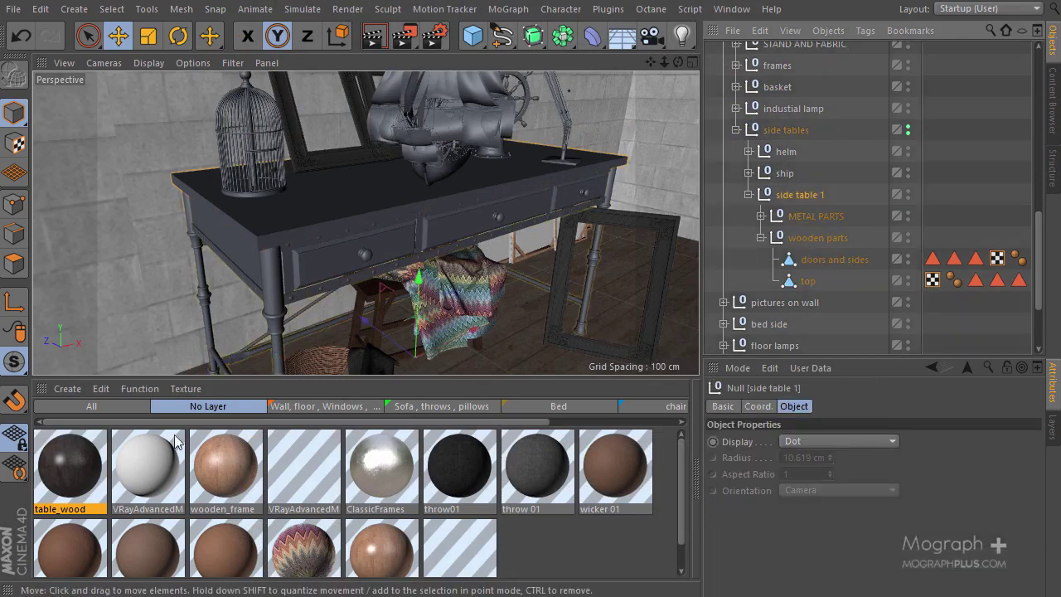
drag(800, 194, 800, 194)
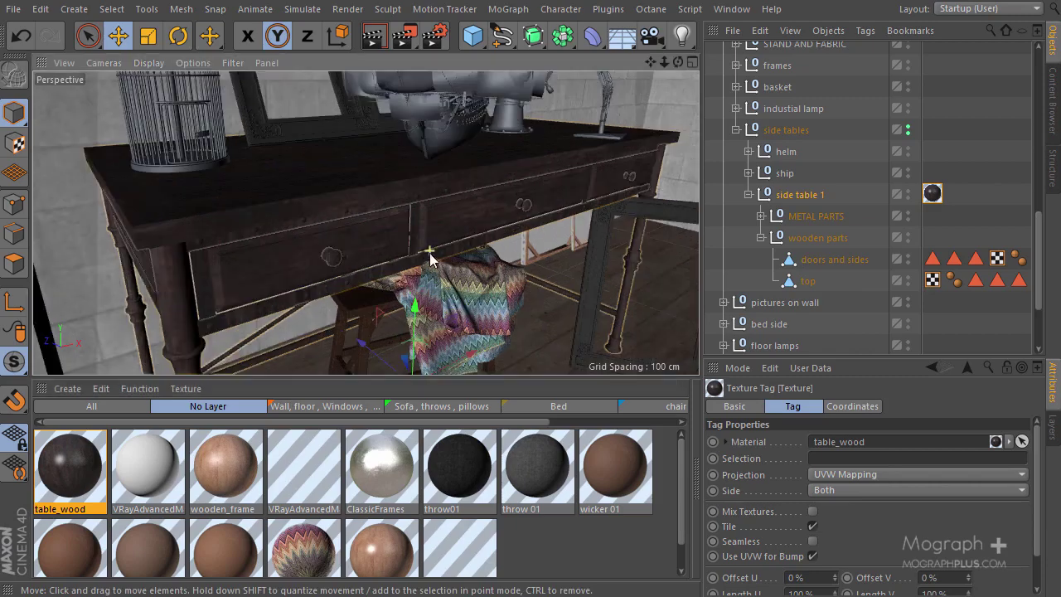
alt+drag(431, 255, 452, 223)
click(933, 193)
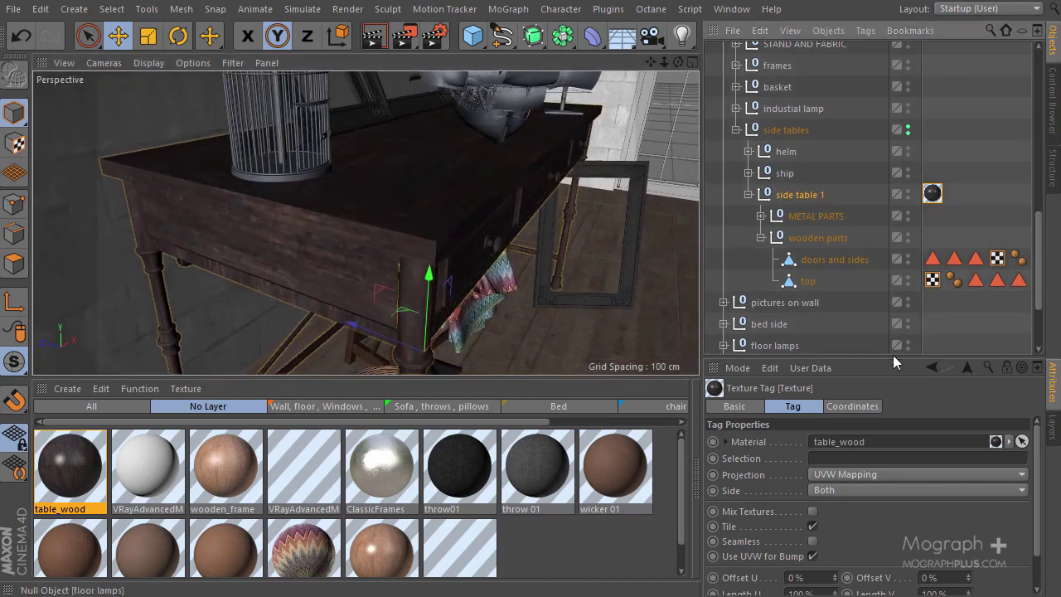
drag(886, 332, 904, 246)
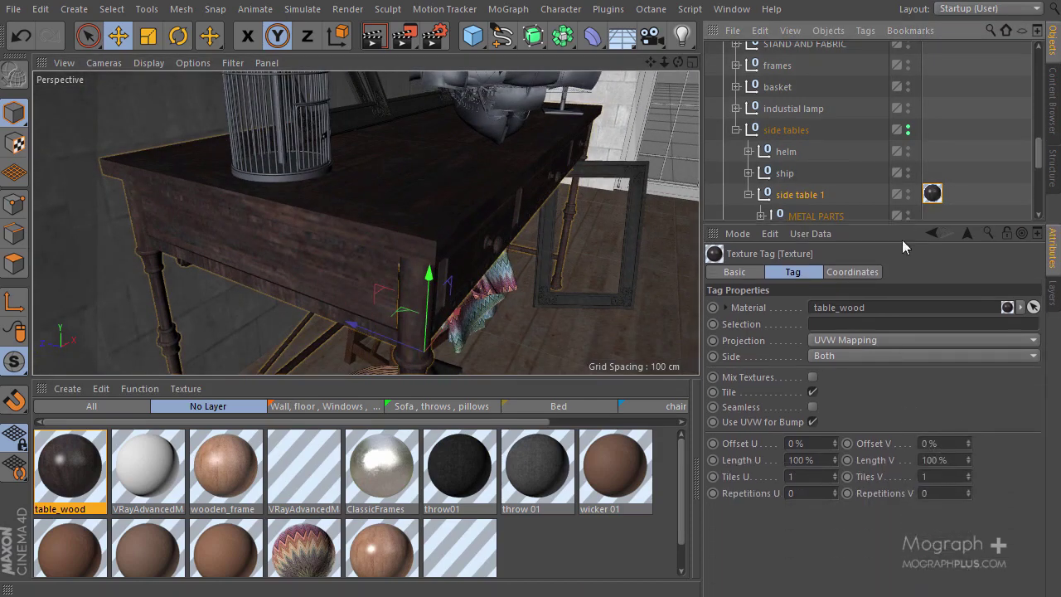
Set the table_wood texture tag's Length U and Length V to 30%.
click(816, 460)
text(30)
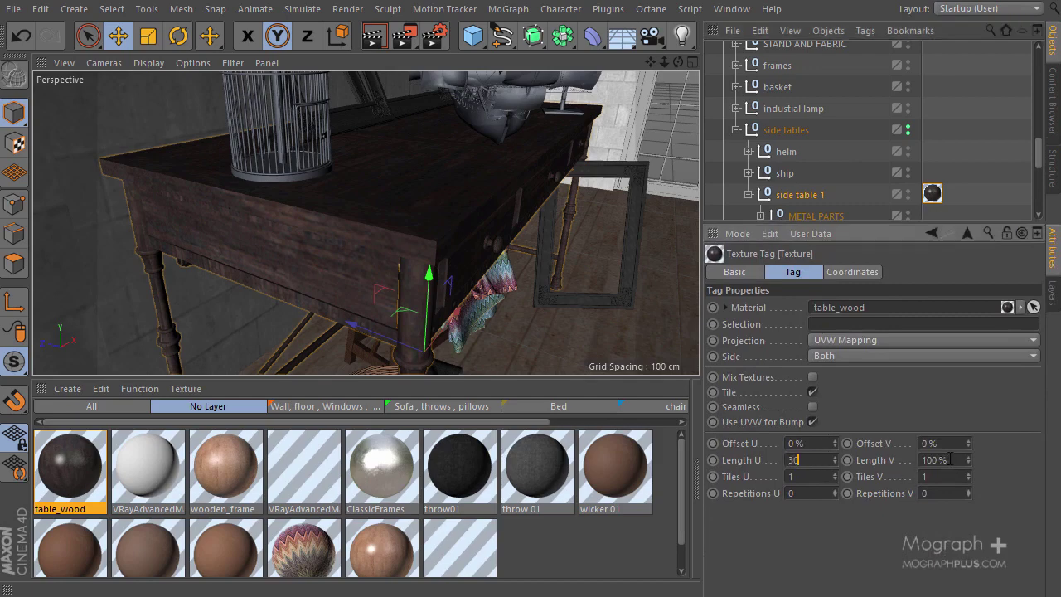
key(Return)
click(937, 460)
text(30)
key(Return)
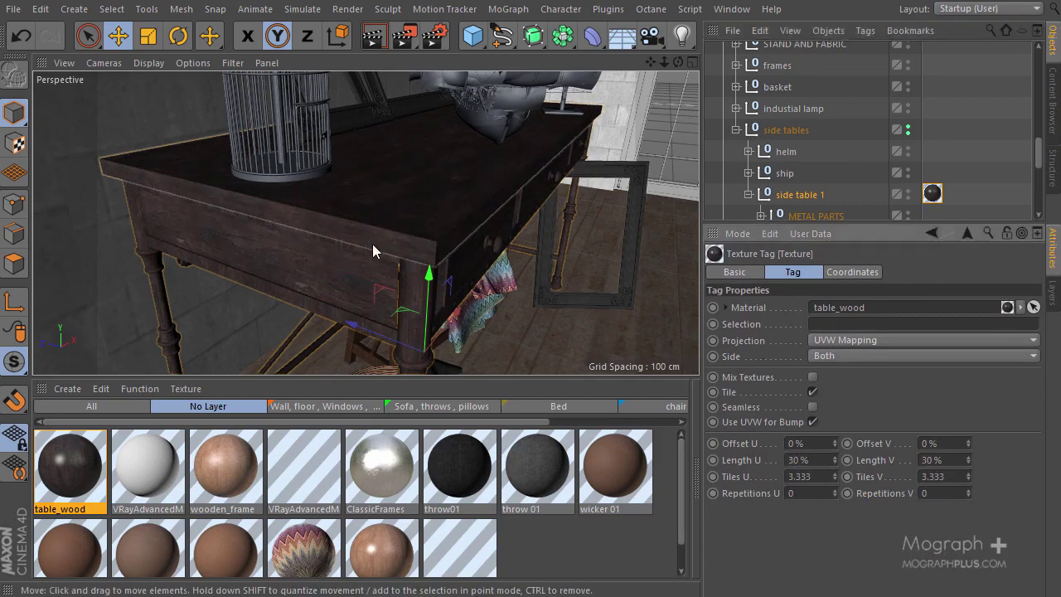
Set the table_wood texture tag's Length U and Length V to 50% and Offset U to 9%.
alt+drag(372, 243, 282, 236)
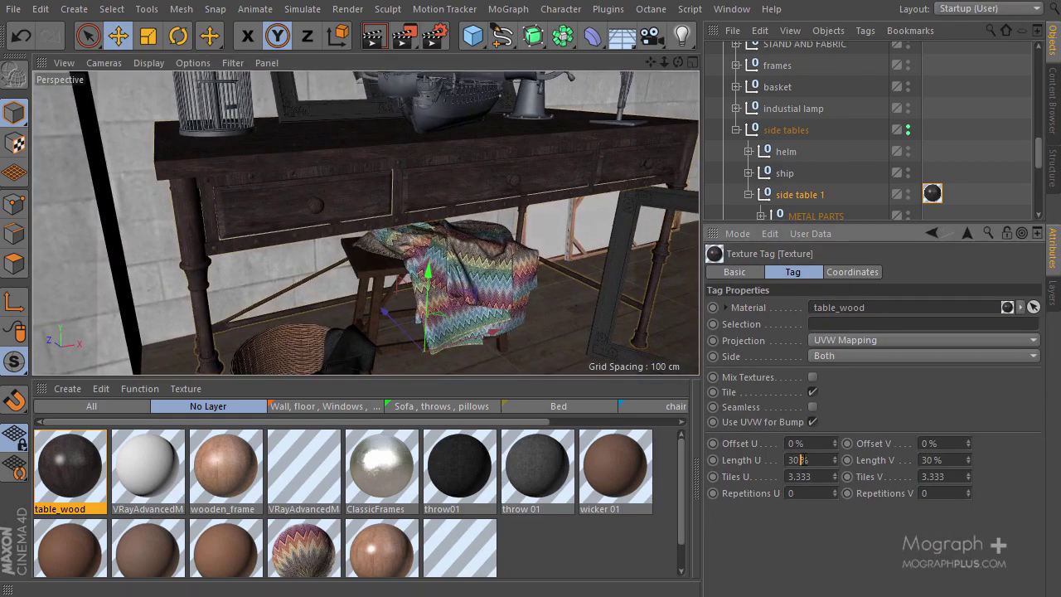
text(50)
key(Tab)
text(50)
key(Return)
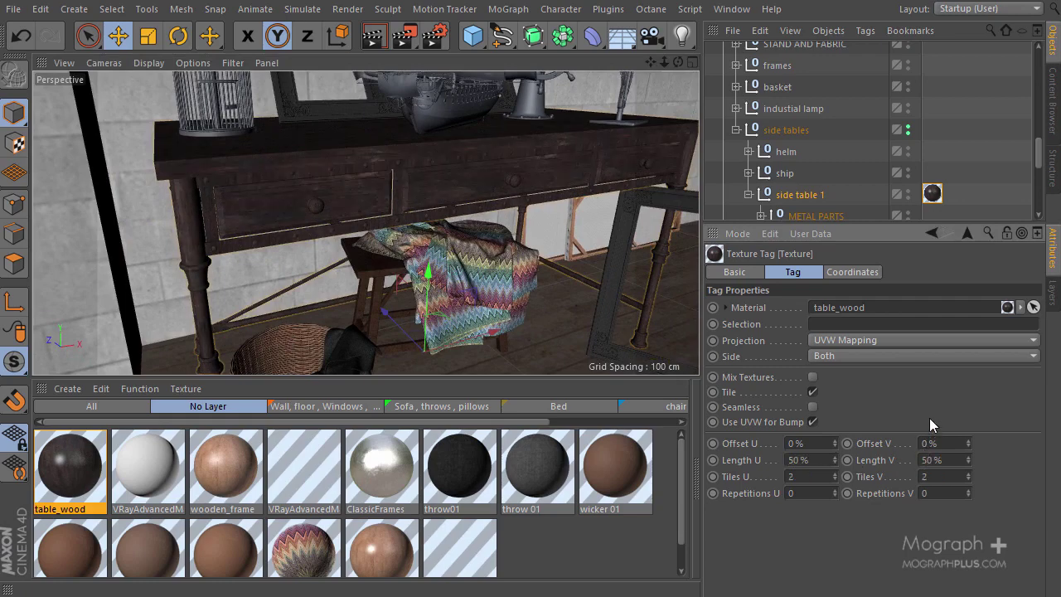
alt+drag(303, 163, 290, 187)
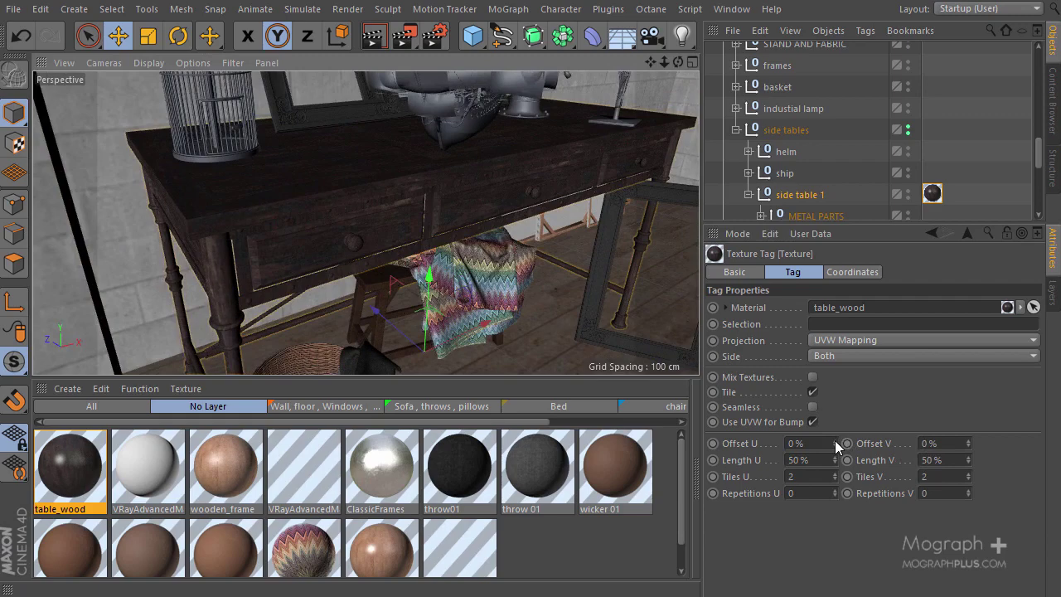
drag(836, 443, 818, 434)
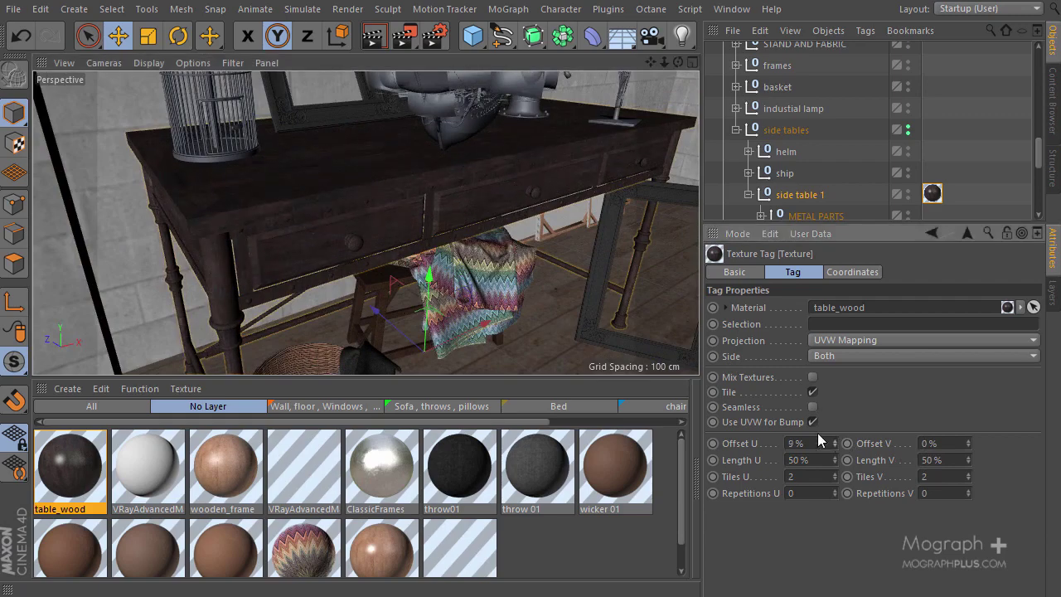
alt+drag(340, 257, 408, 239)
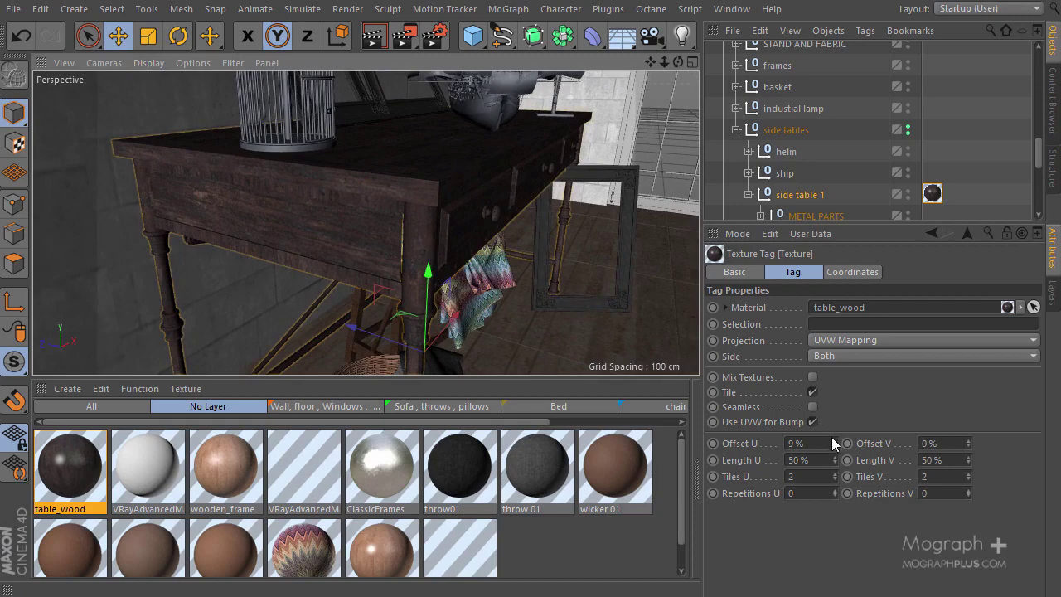
Set the table_wood texture tag's Offset U to 21% and render a region covering the side table's top and front corner.
drag(835, 439, 836, 436)
alt+drag(273, 255, 309, 266)
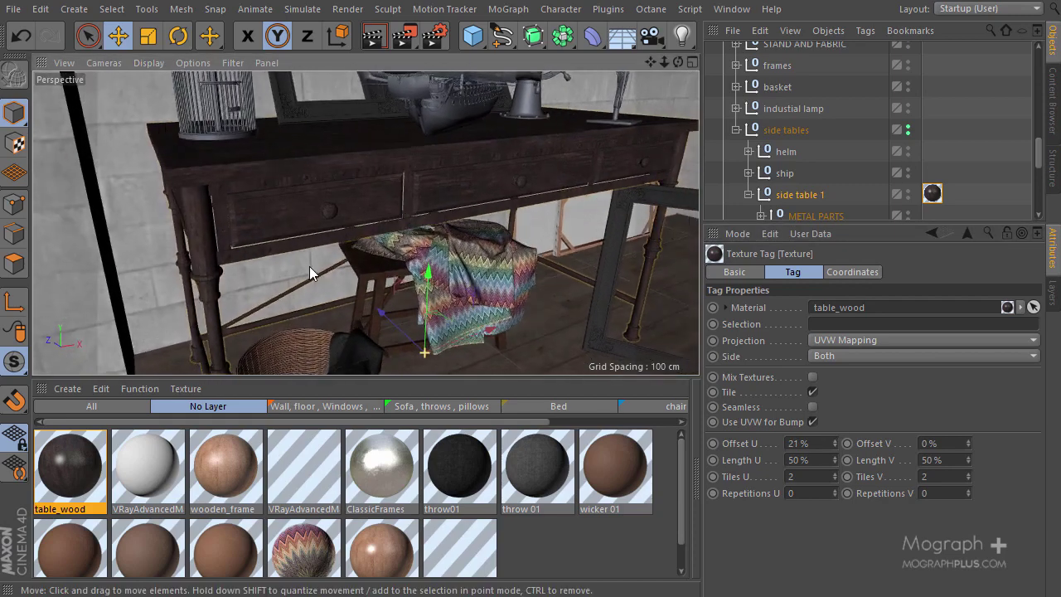
alt+drag(566, 364, 378, 223)
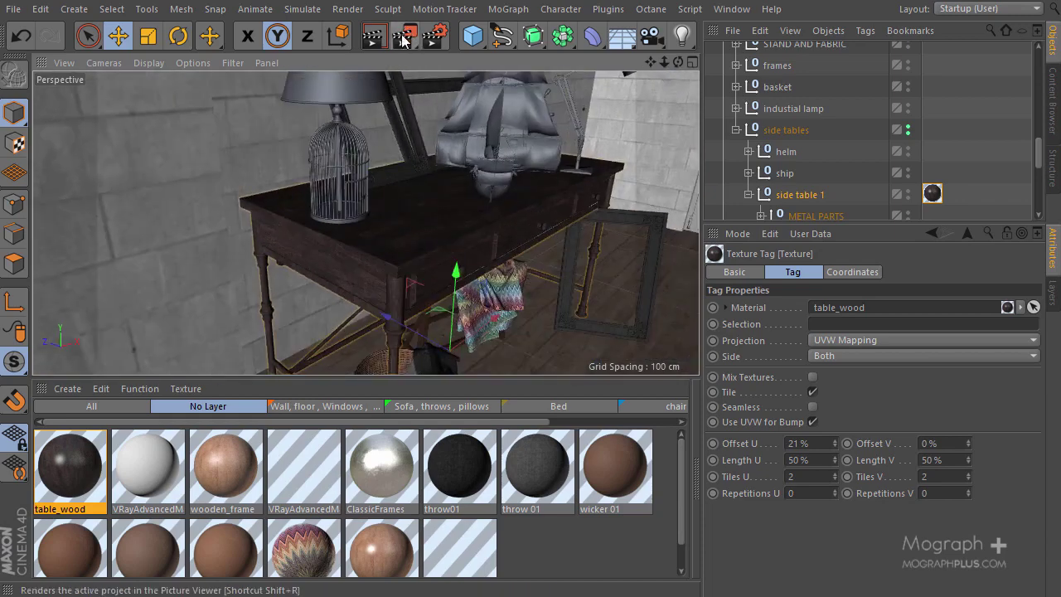
drag(401, 40, 447, 60)
drag(234, 154, 494, 302)
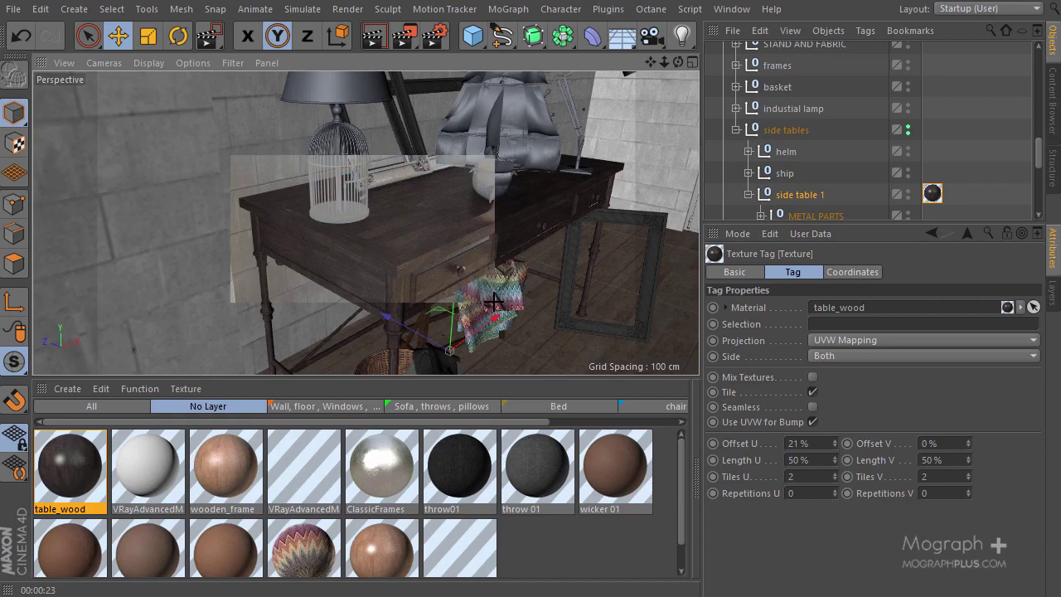
Create a new V-Ray Advanced Material and show its Diffuse Layer 1 settings in the material editor.
click(60, 390)
mouse_move(129, 439)
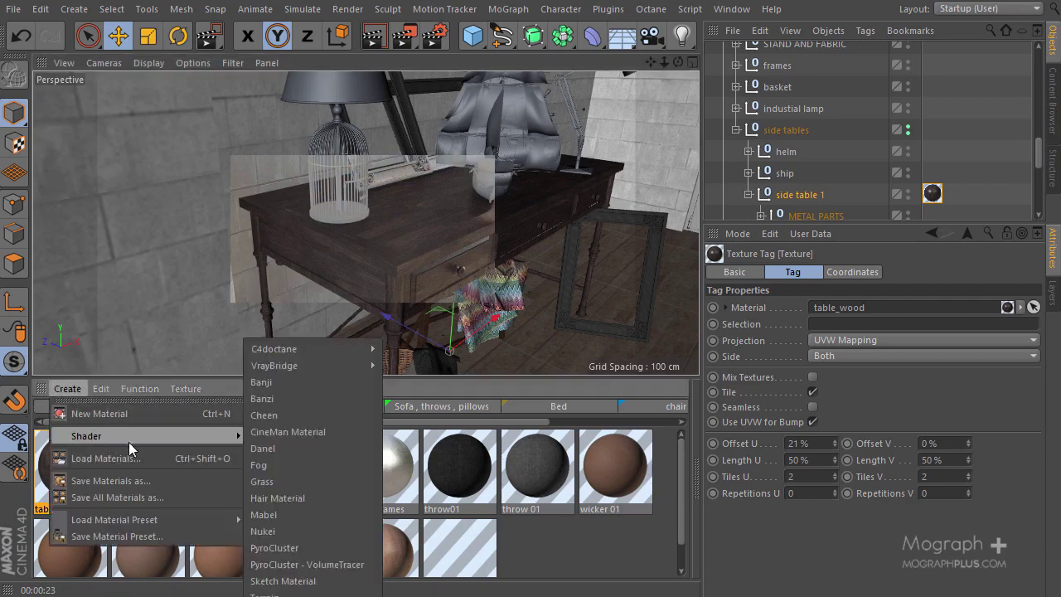
mouse_move(357, 367)
click(430, 374)
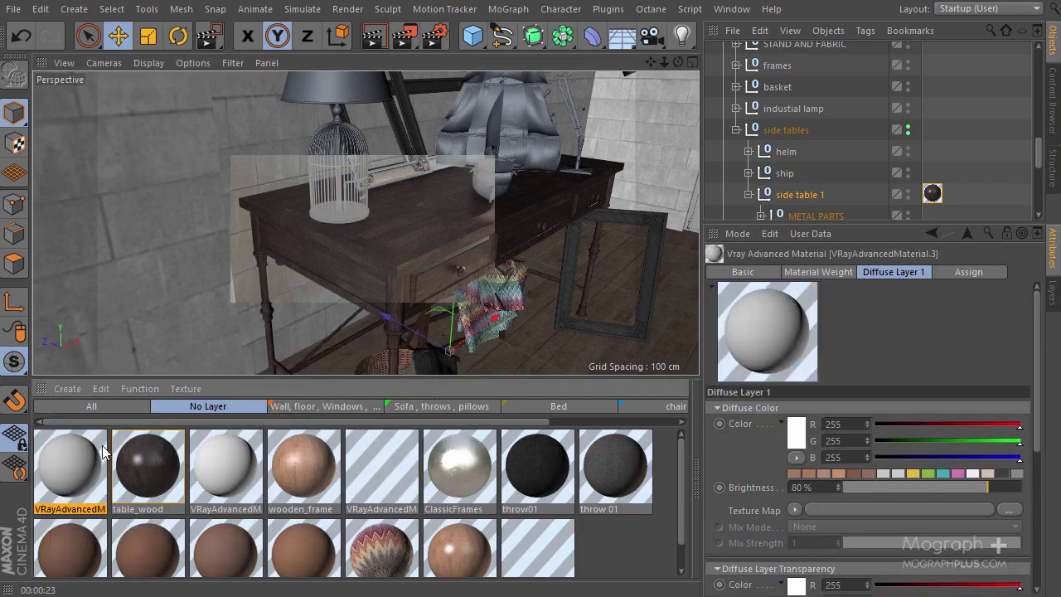
double_click(58, 447)
click(300, 508)
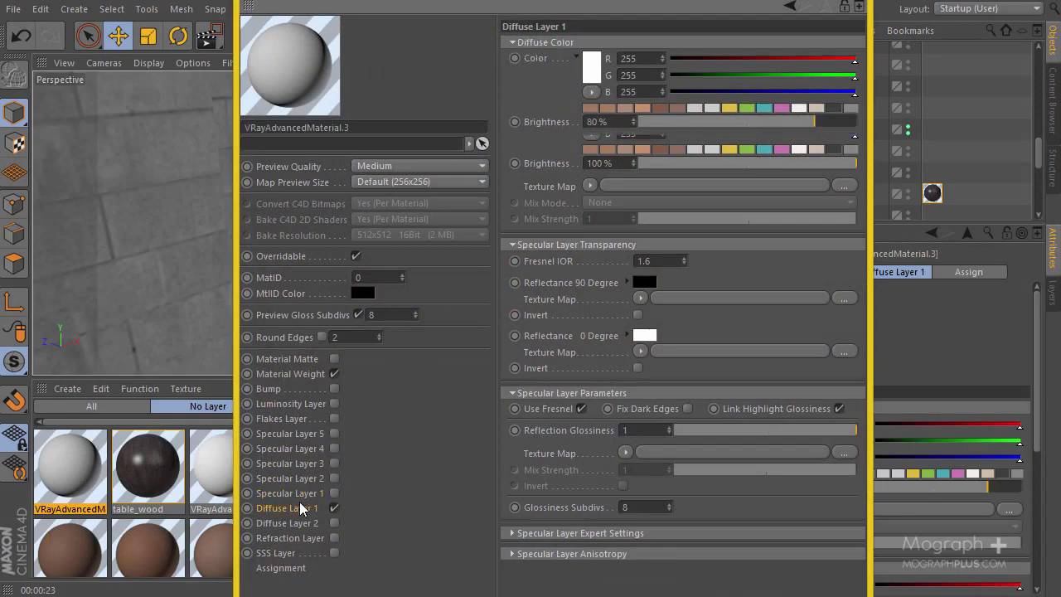
drag(655, 1, 745, 2)
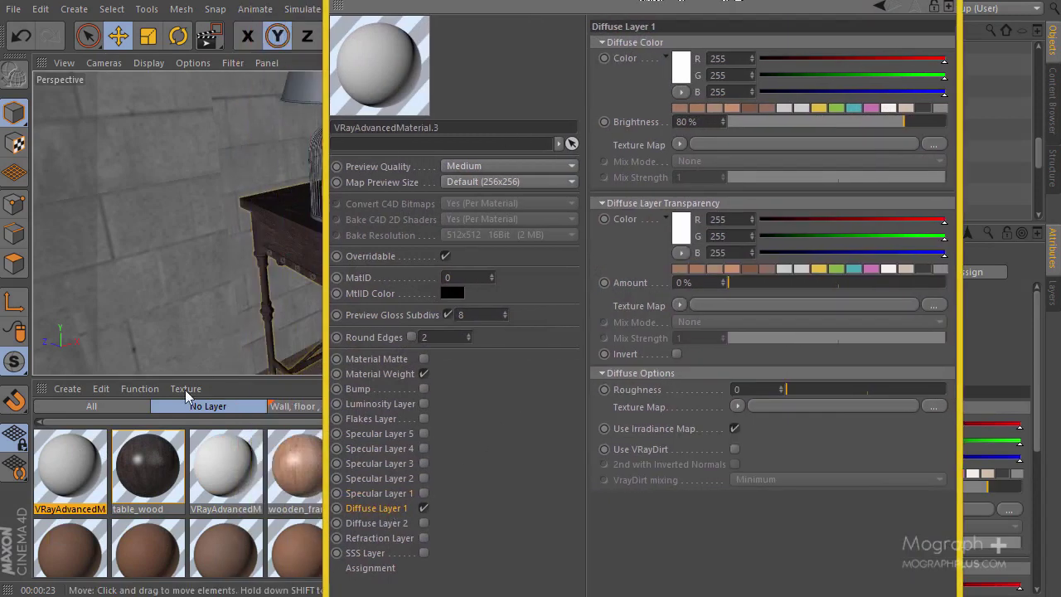
Copy the Filter texture from table_wood's Diffuse Layer 1 into the new material's Diffuse Layer 1 texture map.
click(146, 460)
click(680, 146)
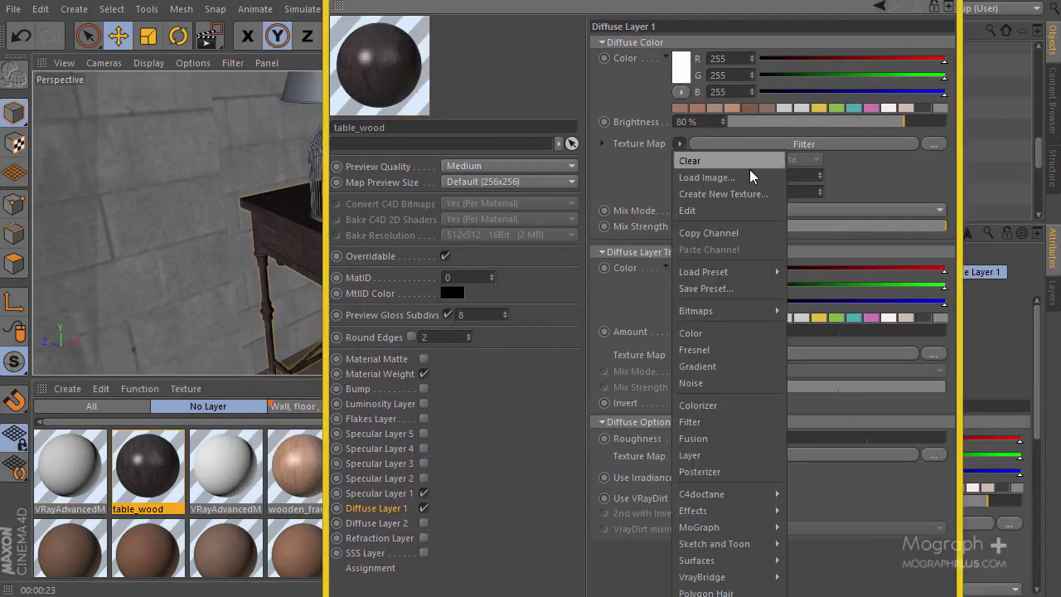
click(729, 238)
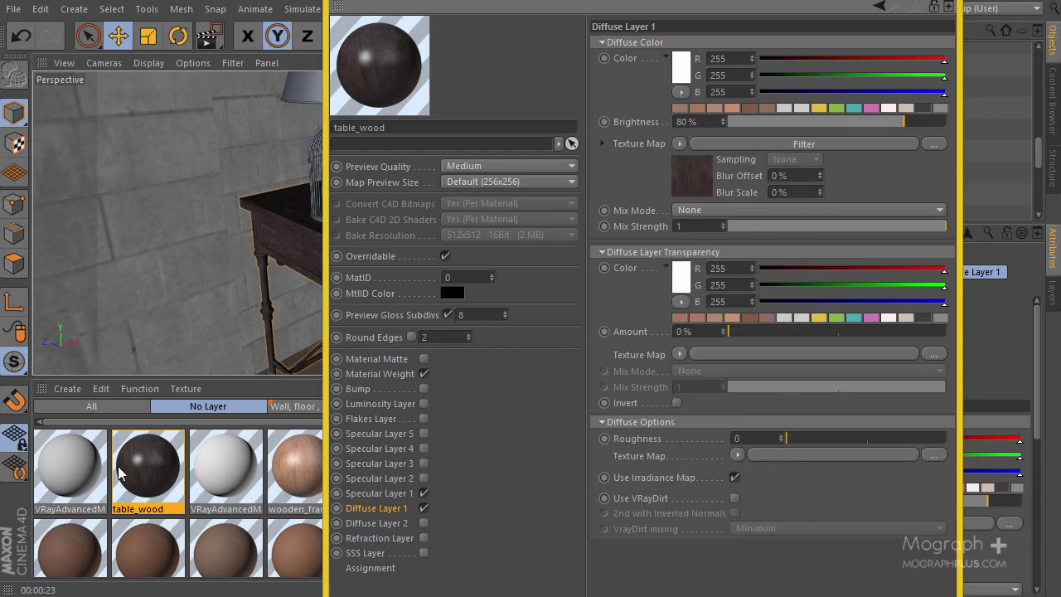
click(79, 470)
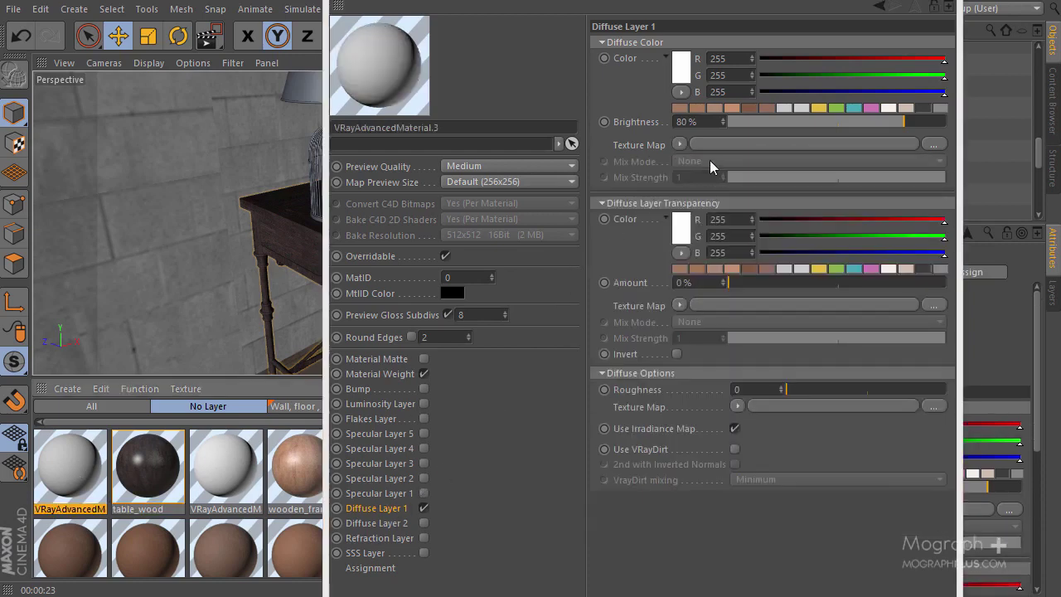
click(680, 145)
click(718, 224)
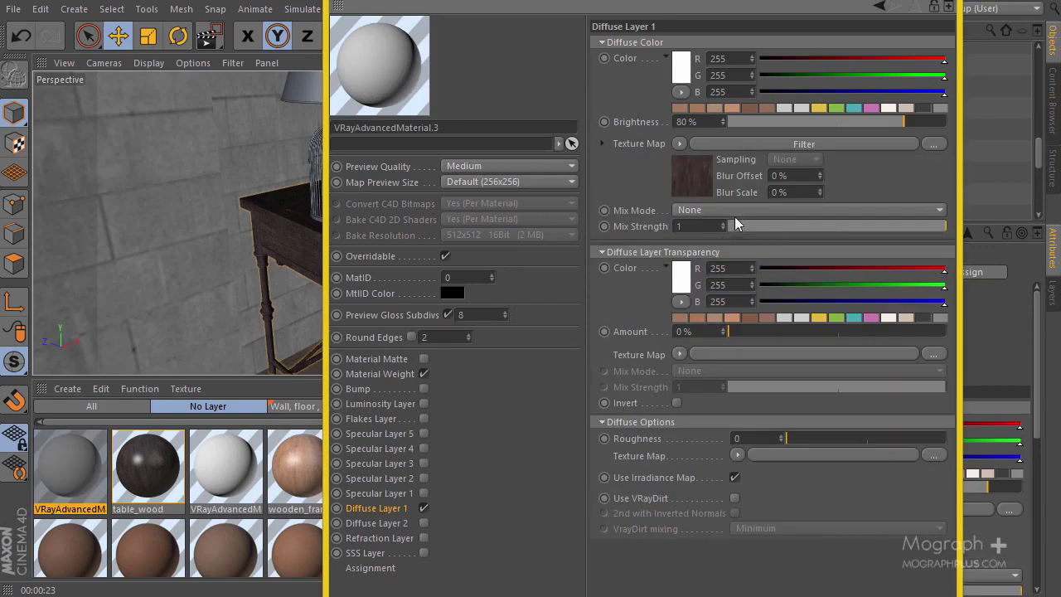
Set the new material's diffuse Filter shader to -18% saturation and -42% lightness.
click(678, 175)
drag(809, 276, 784, 274)
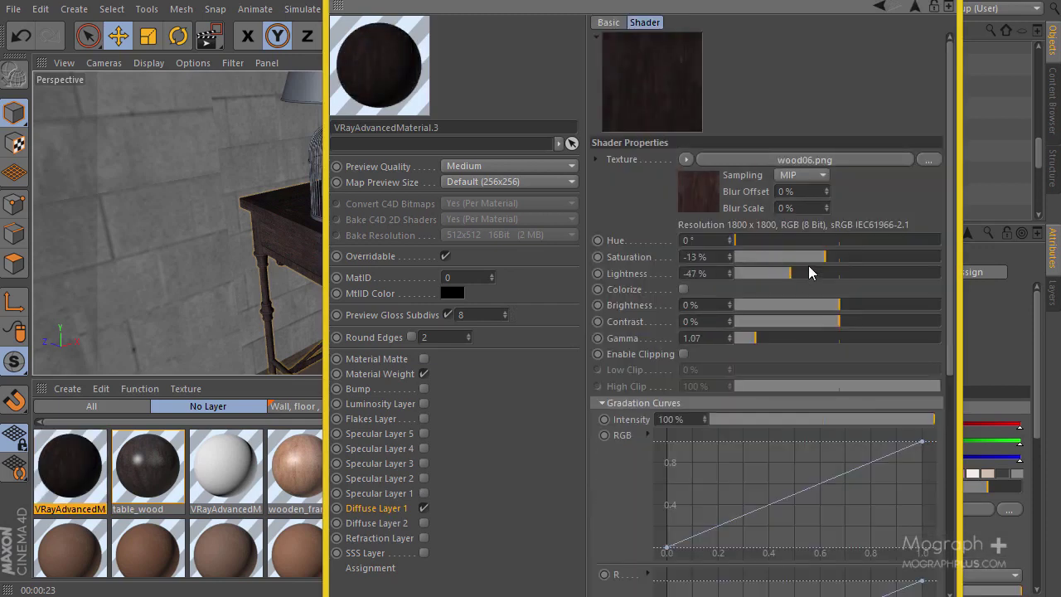
drag(819, 262, 816, 262)
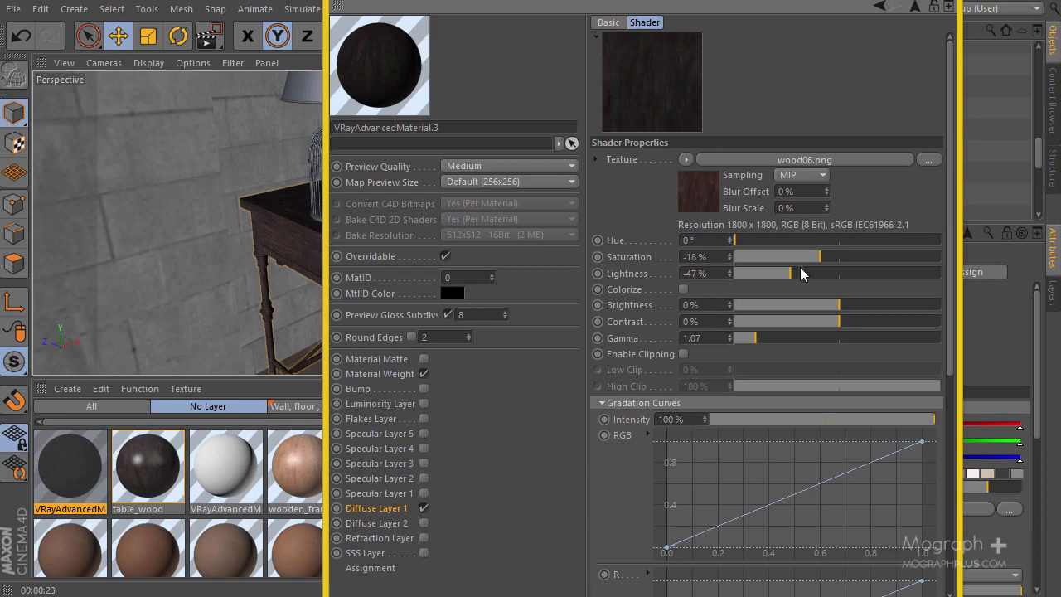
click(785, 275)
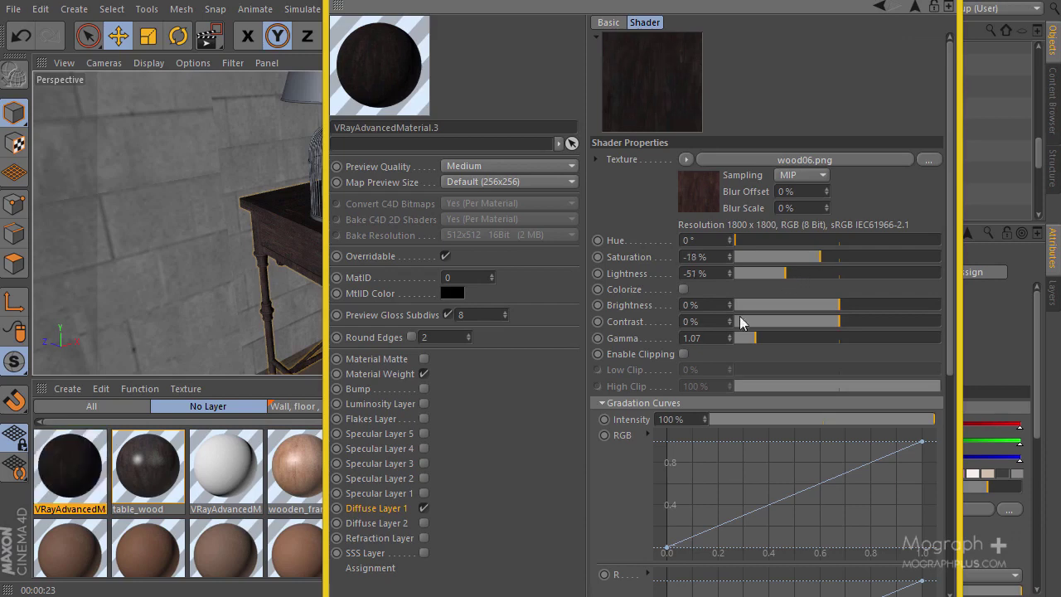
click(796, 274)
Disable Diffuse Layer 1, enable Diffuse Layer 2 and set its color to RGB 255, 32, 98.
click(424, 508)
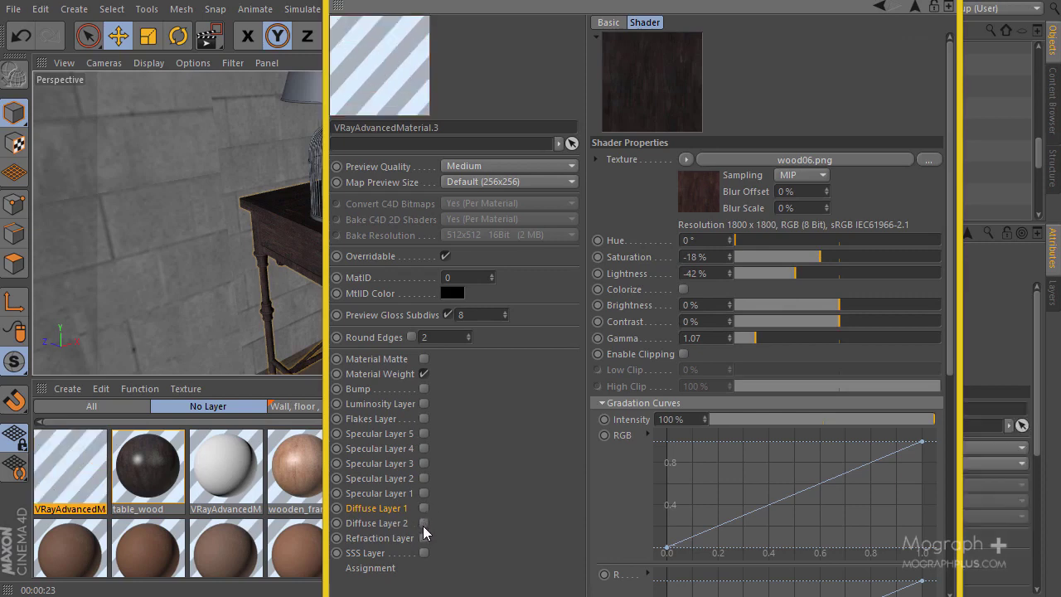
click(423, 524)
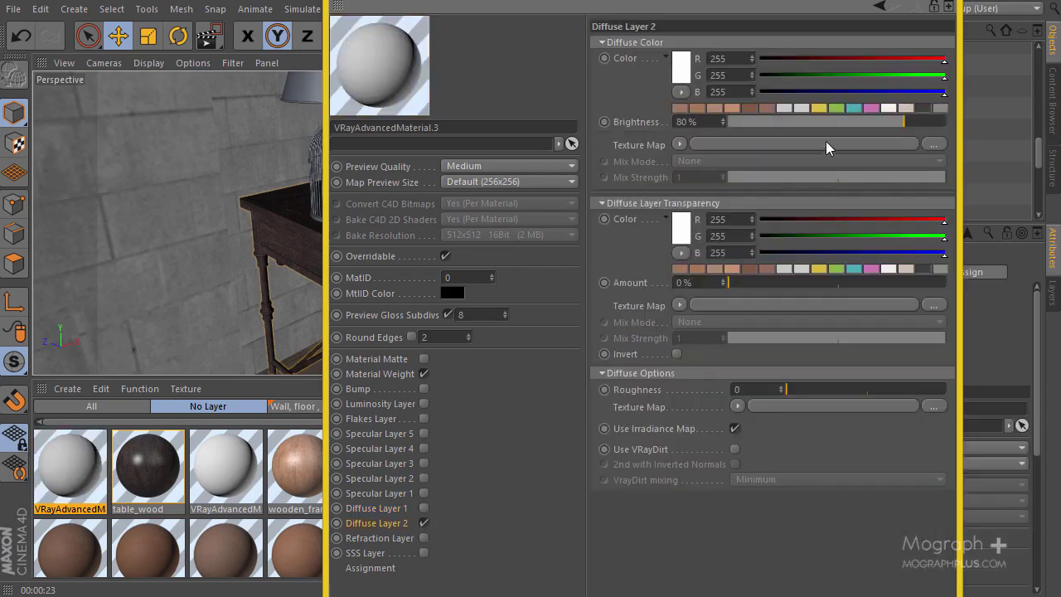
drag(817, 74, 832, 106)
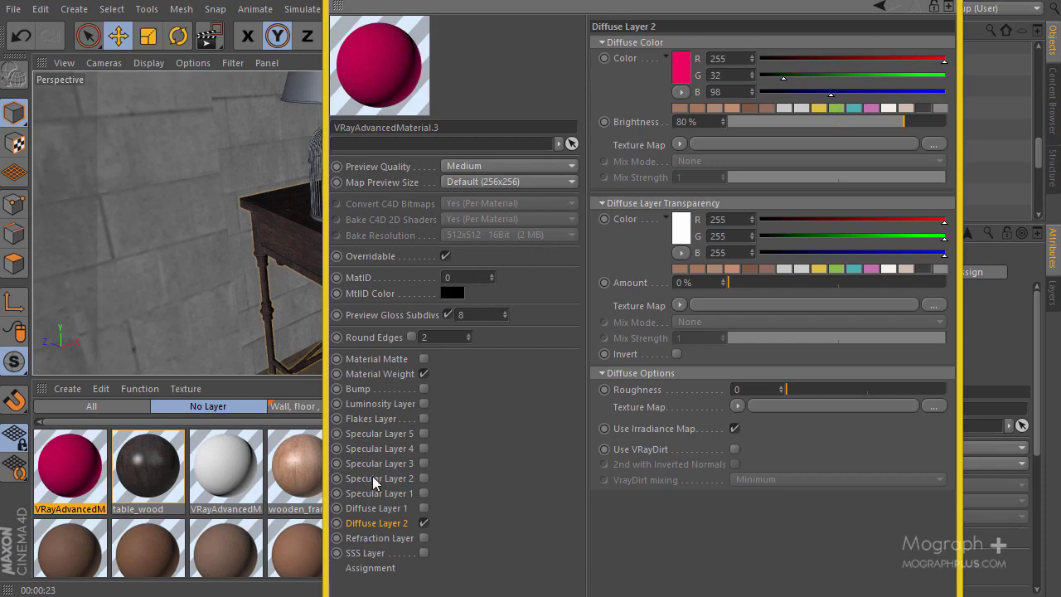
Load a V-Ray Dirt shader into the new material's Material Weight color map.
click(388, 379)
click(679, 50)
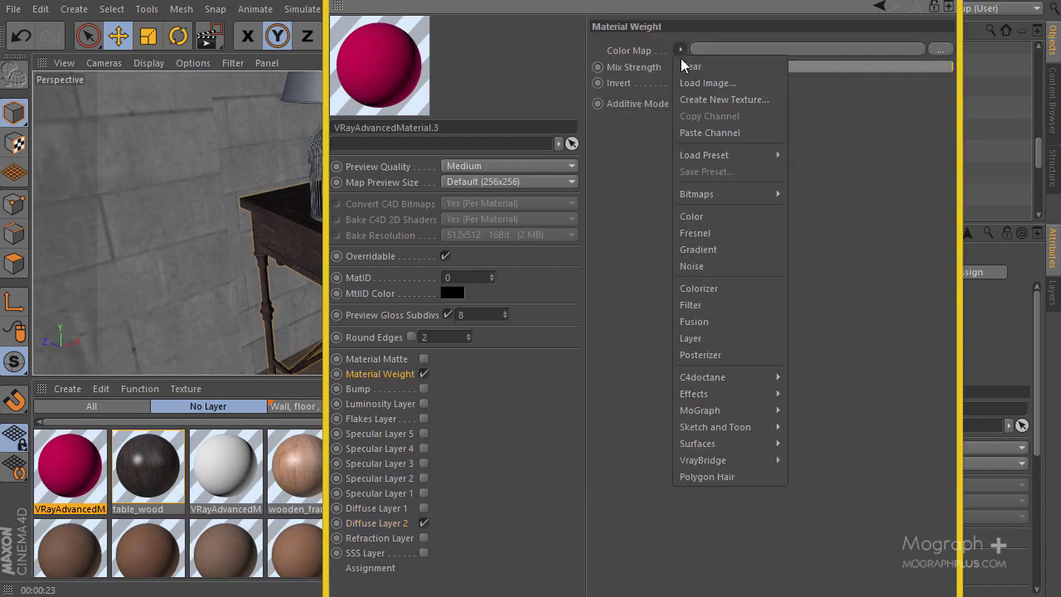
mouse_move(757, 461)
click(834, 478)
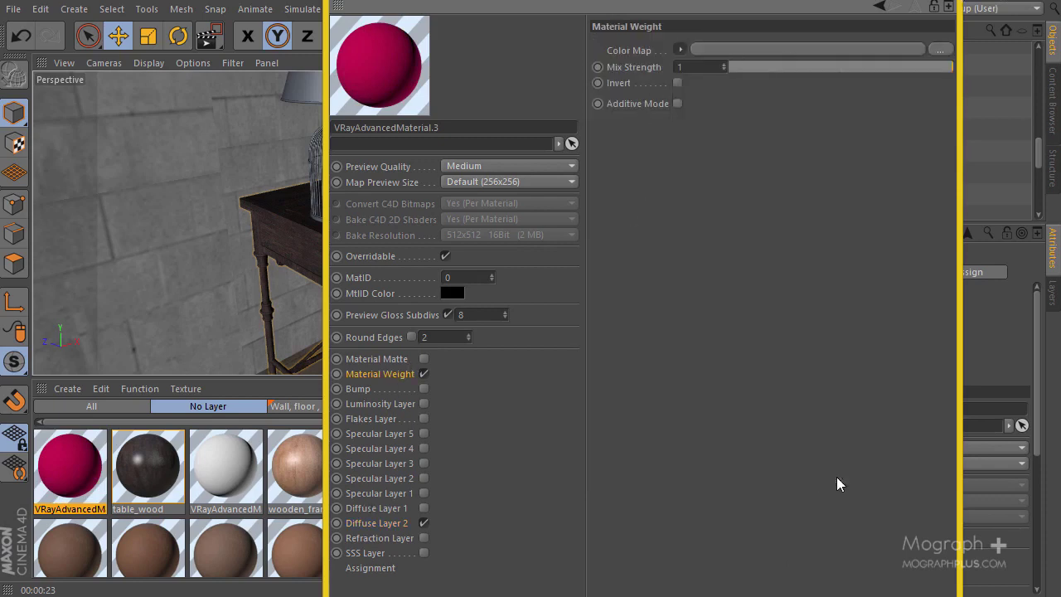
click(691, 83)
click(763, 190)
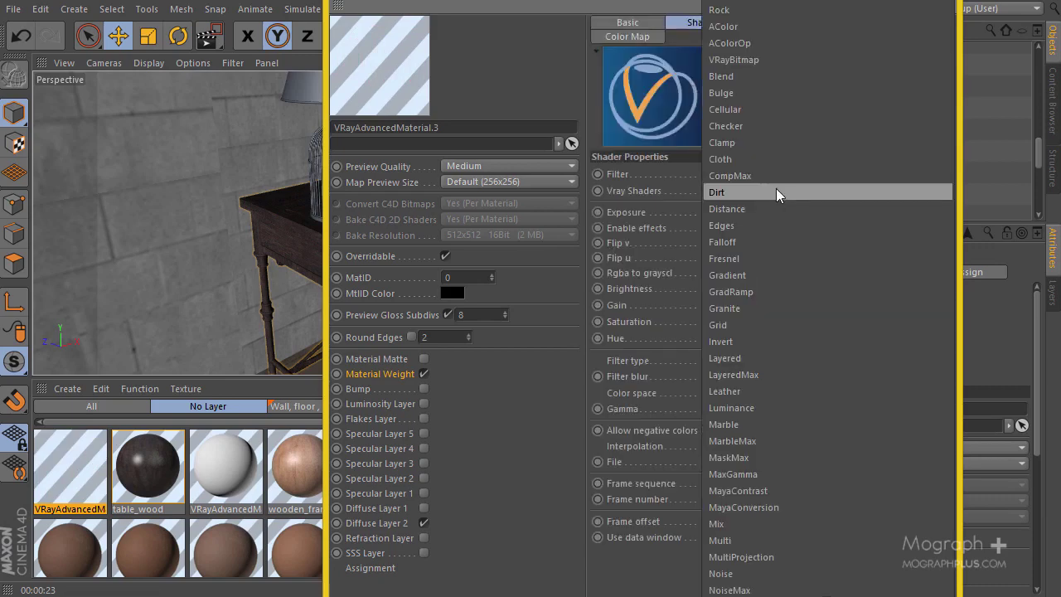
click(776, 189)
Set the Dirt shader's radius to 15 and close the material editor.
scroll(692, 299, down, 1)
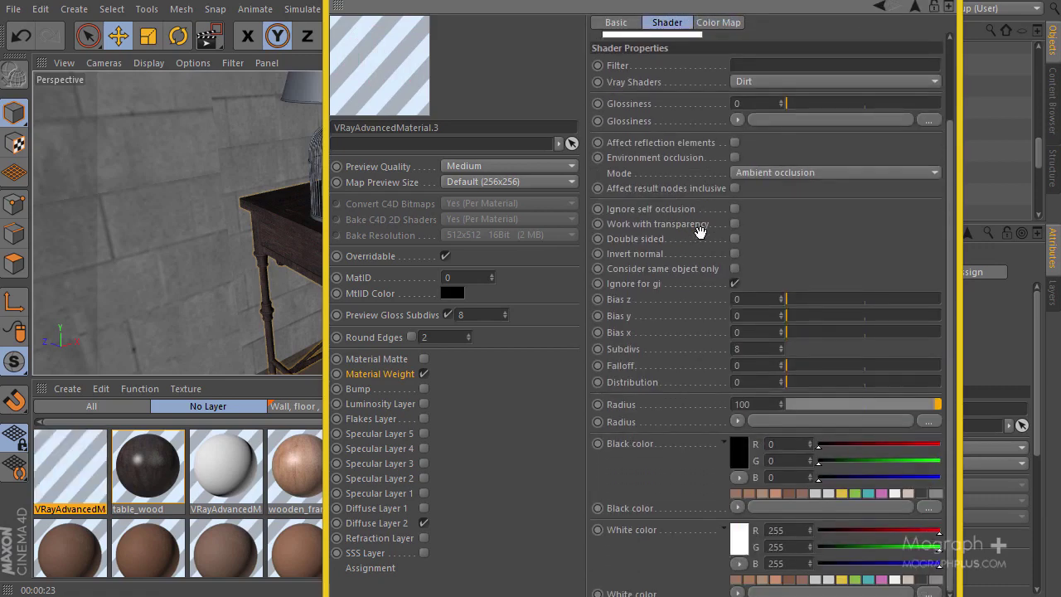
scroll(700, 282, up, 1)
double_click(742, 476)
text(15)
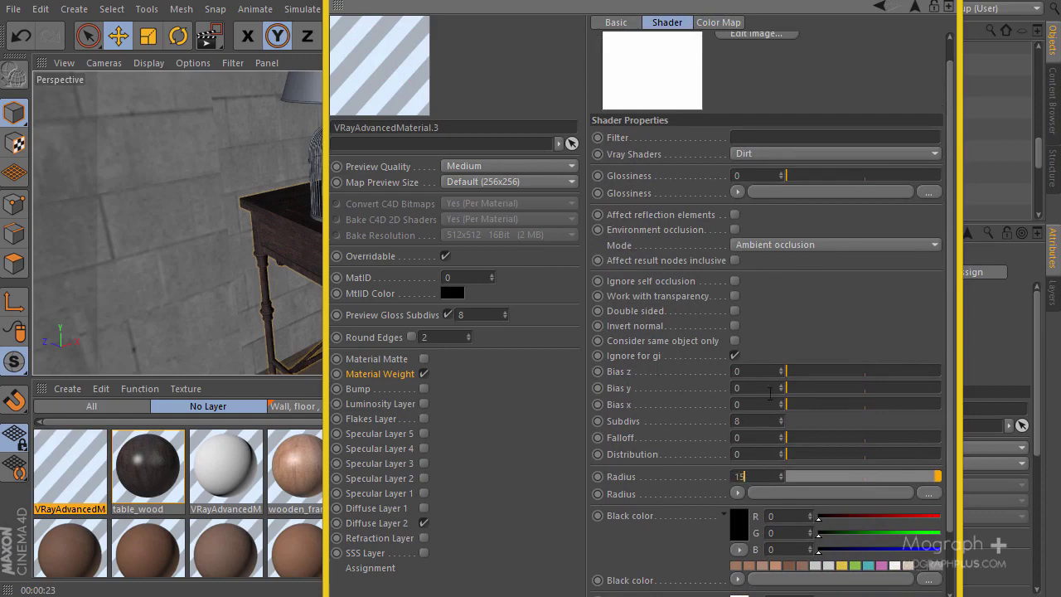
key(Return)
scroll(764, 317, up, 1)
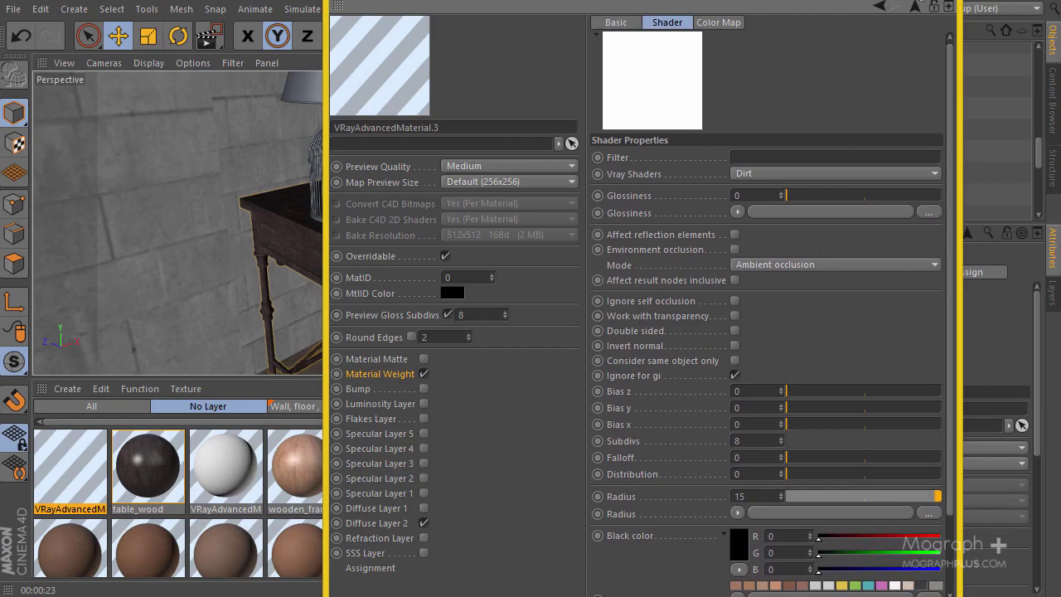
key(alt+F4)
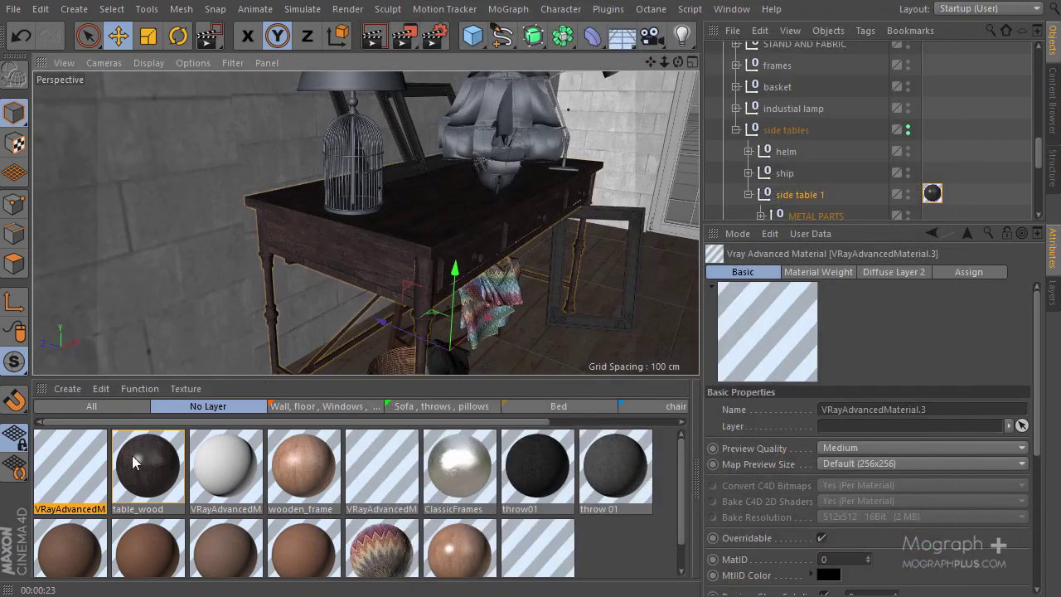
Apply the new dirt material to the side table 1 group and enable Mix Textures on its texture tag.
drag(91, 464, 813, 207)
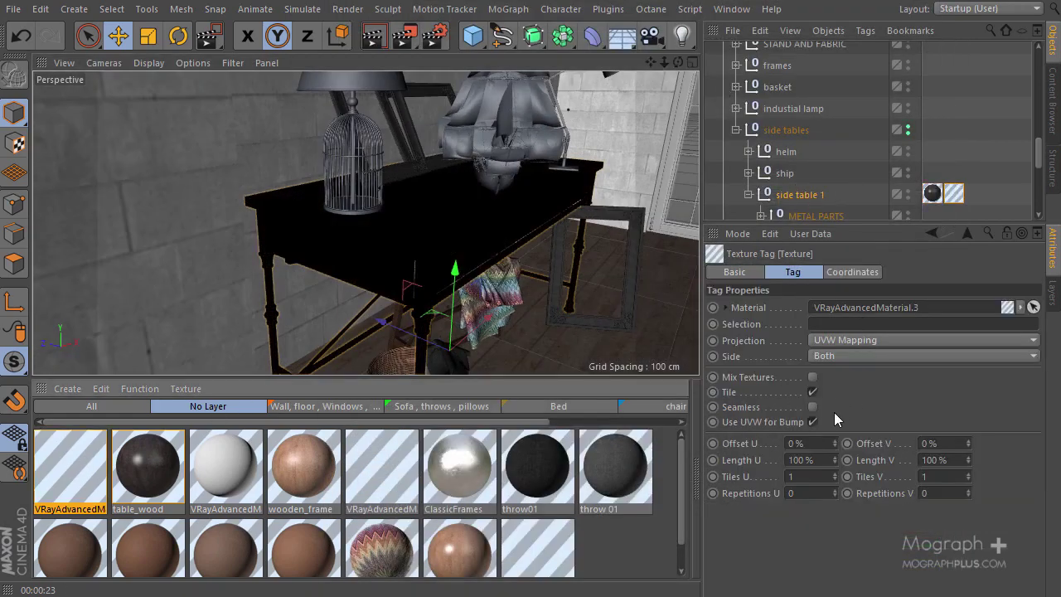
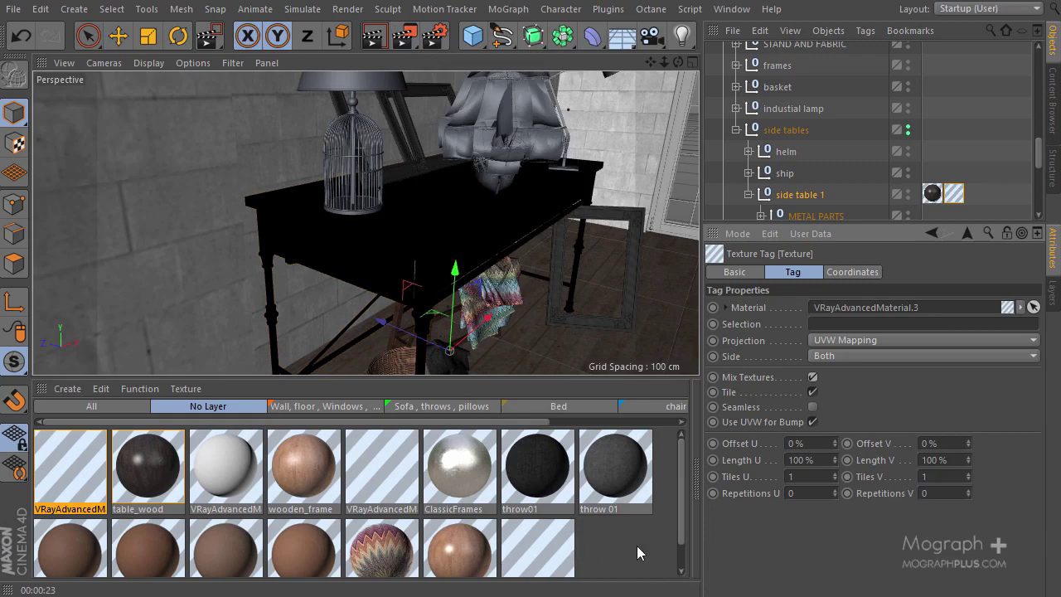
double_click(636, 545)
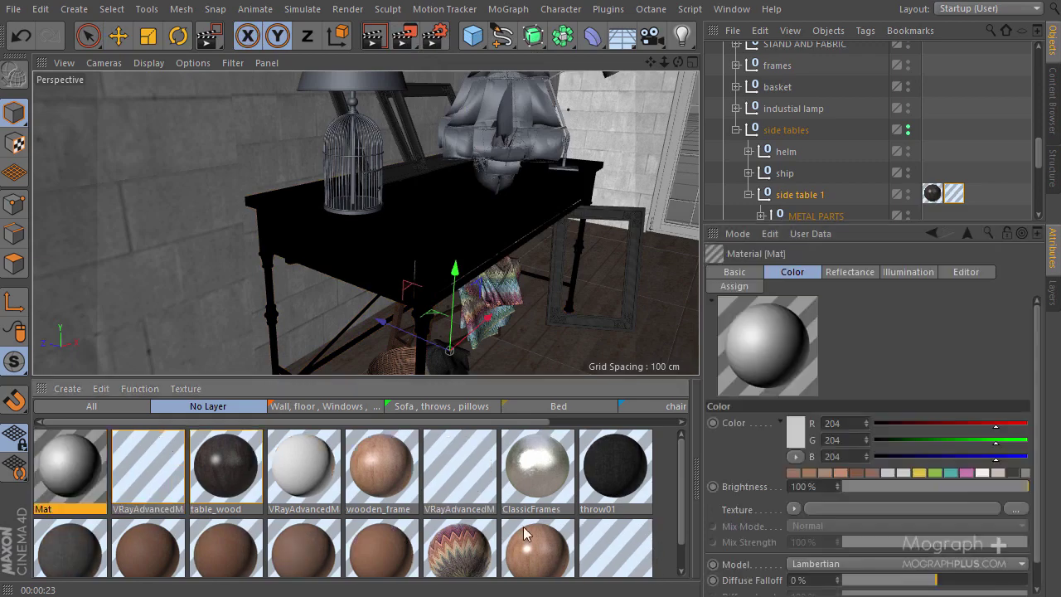
key(Delete)
Load Dirt04.png as the radius texture of the Material Weight's Dirt shader in the new material.
double_click(100, 457)
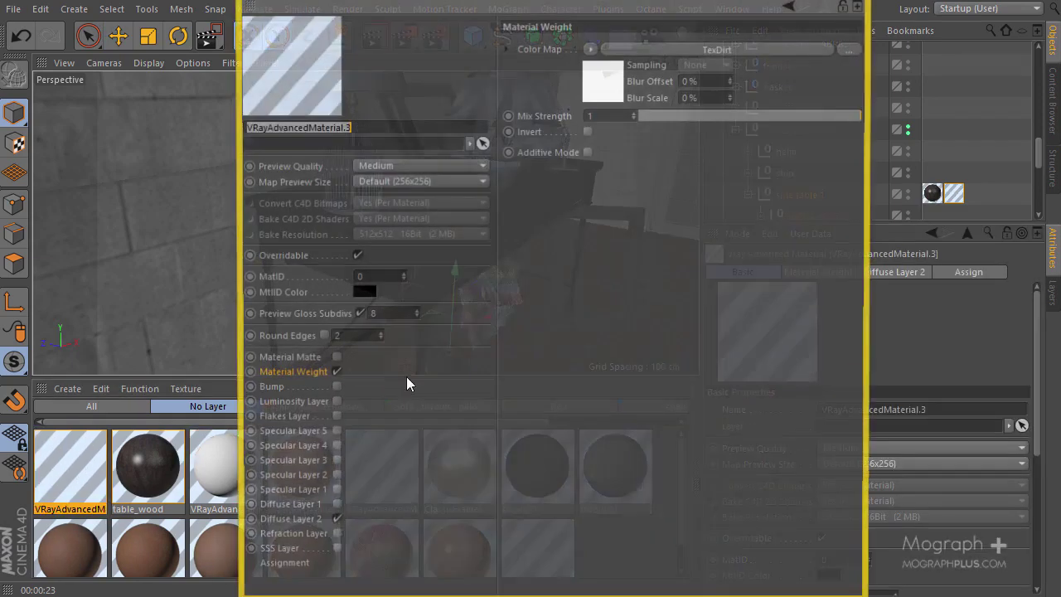
click(617, 83)
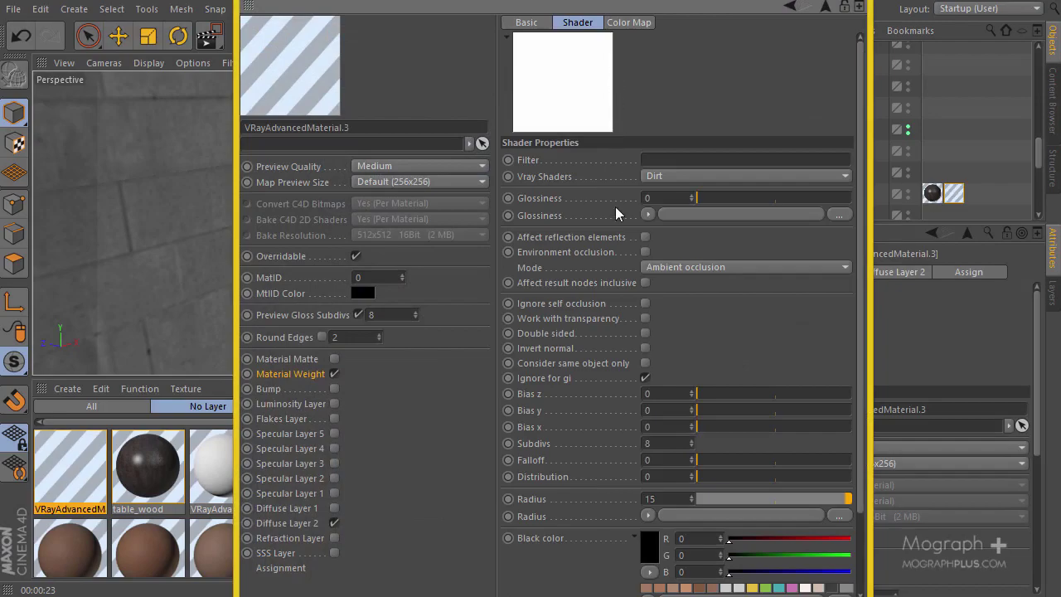
click(835, 517)
click(477, 330)
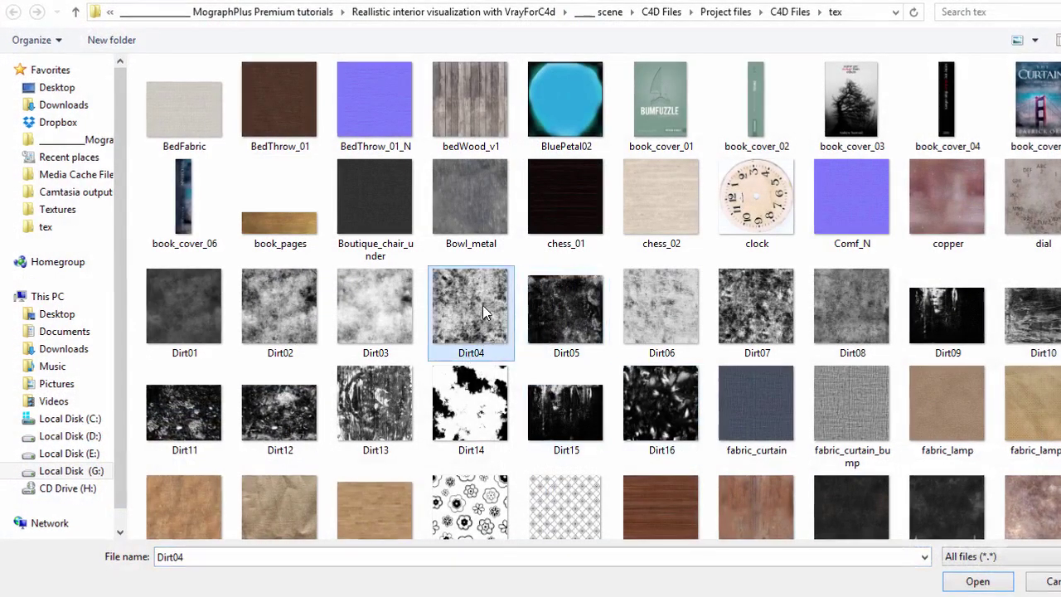
double_click(479, 317)
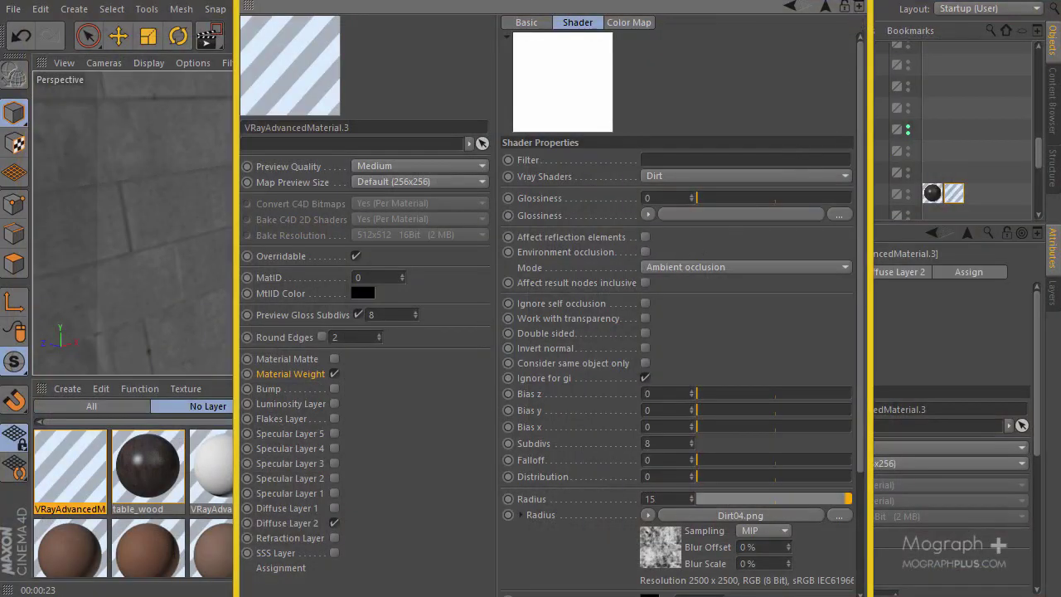
click(860, 6)
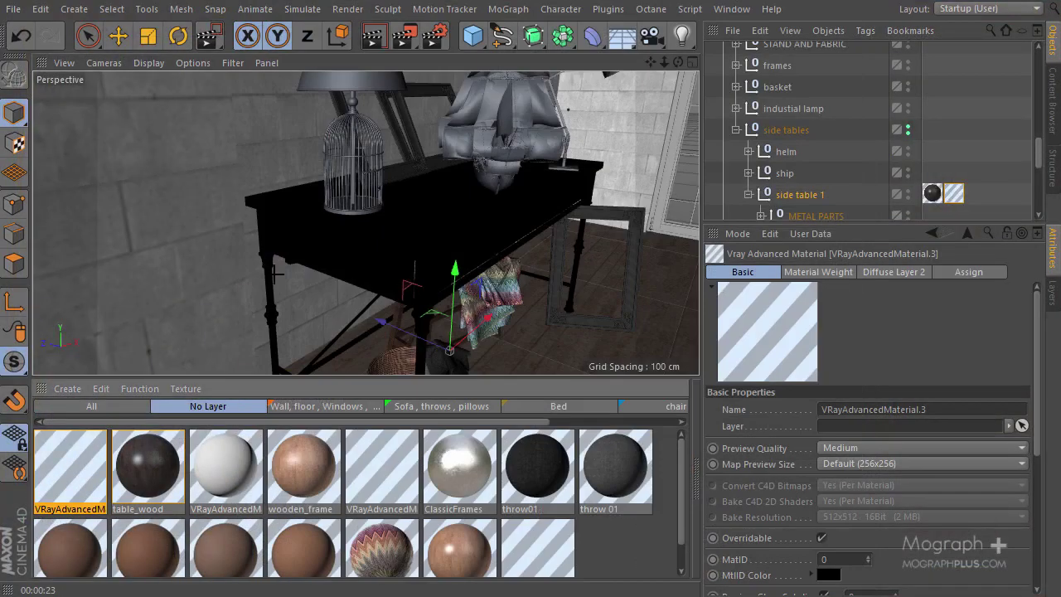
Create a standard material and load Dirt04.png as its color texture.
double_click(600, 539)
double_click(83, 468)
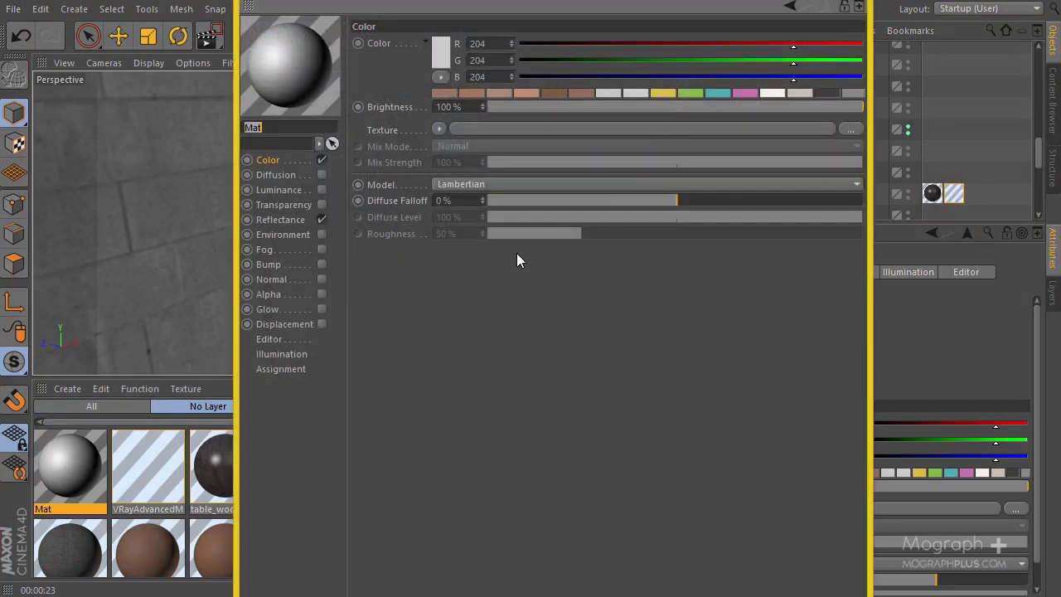
click(839, 129)
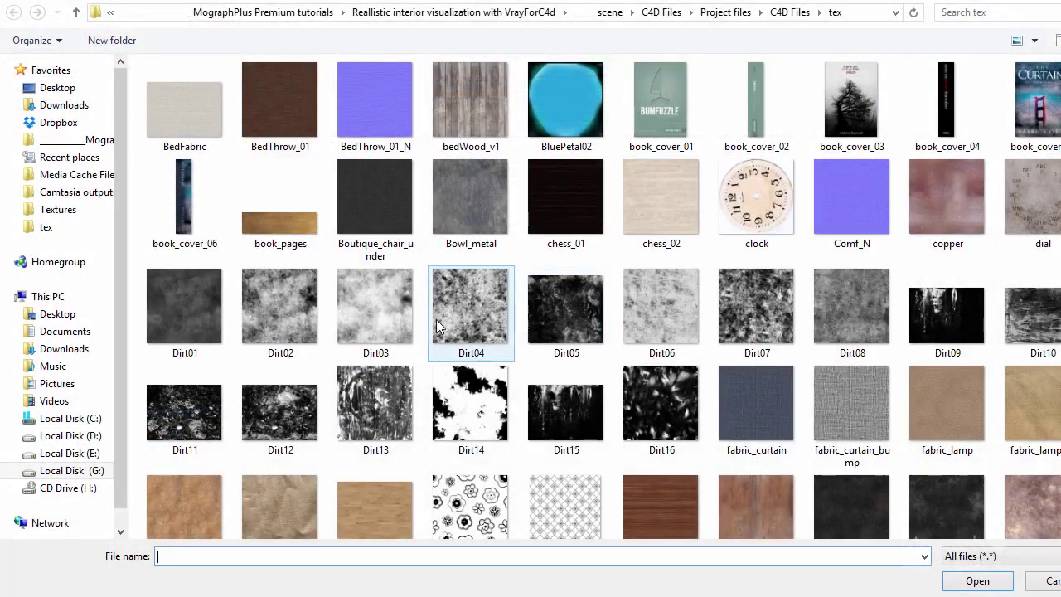
double_click(507, 282)
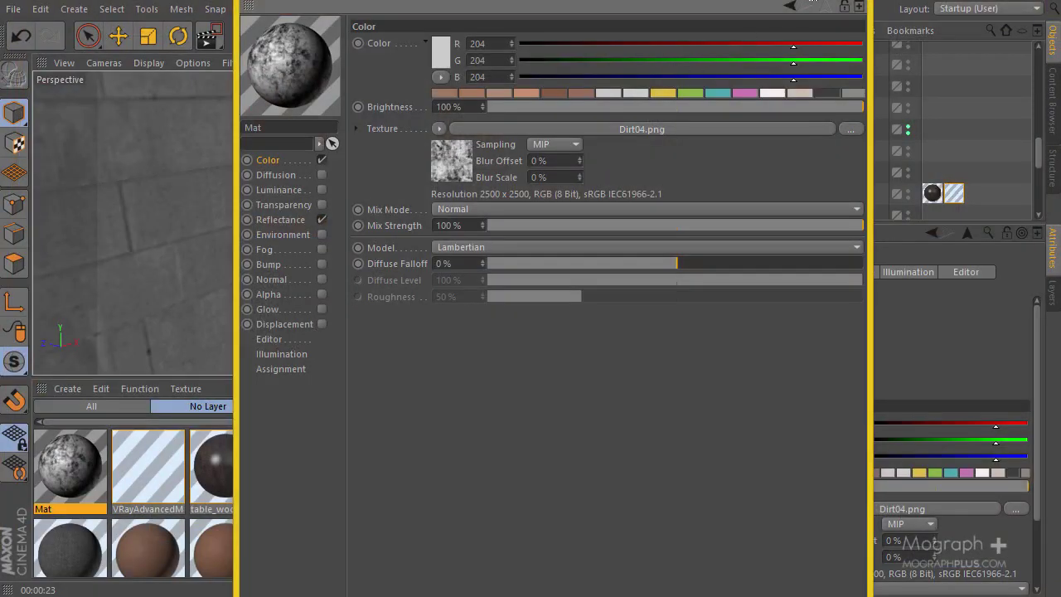
Close the material editor and apply the Mat dirt material to the side table 1 group.
click(858, 6)
drag(76, 477, 800, 114)
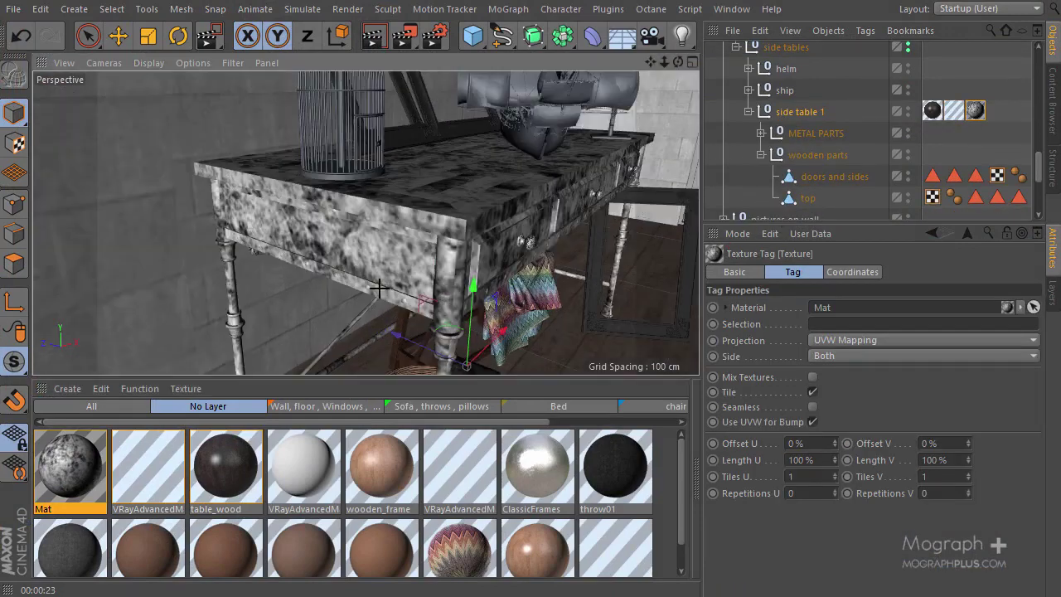
alt+drag(409, 228, 375, 243)
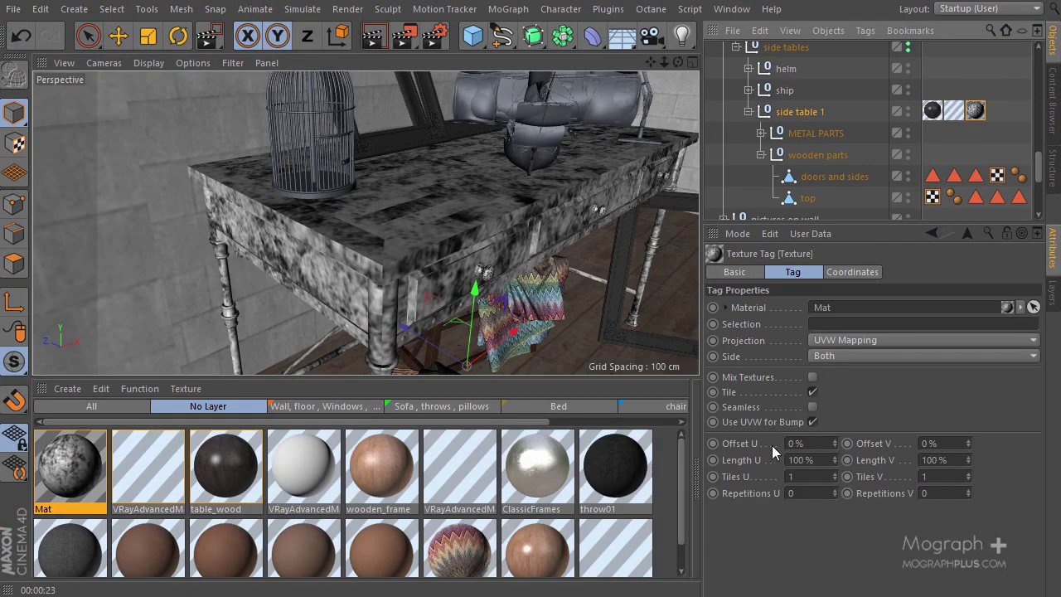
Set Length U and Length V of the Mat texture tag to 25%.
click(796, 458)
text(25)
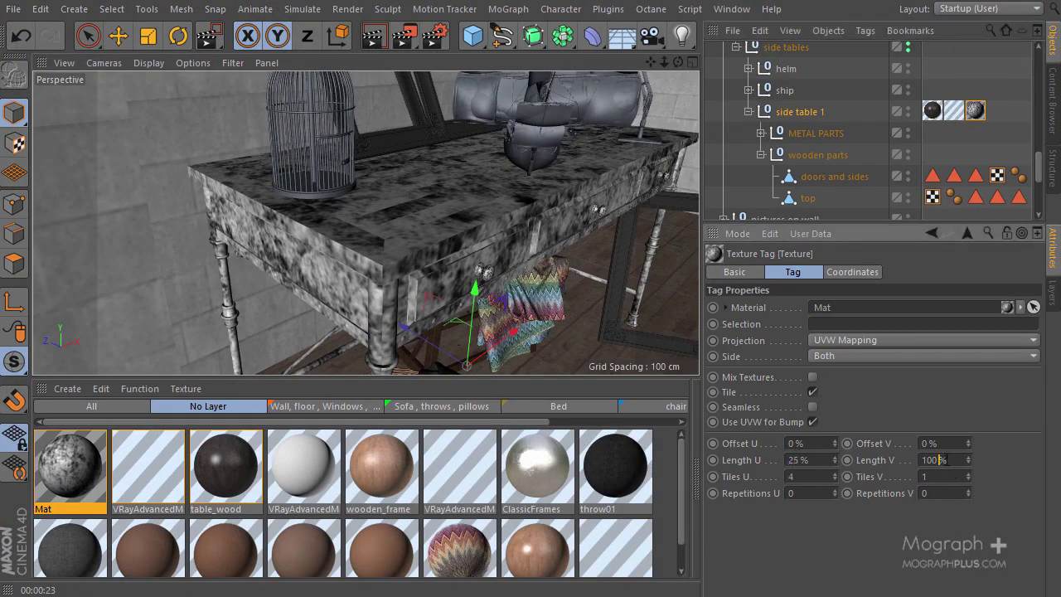
click(945, 460)
text(25)
key(Return)
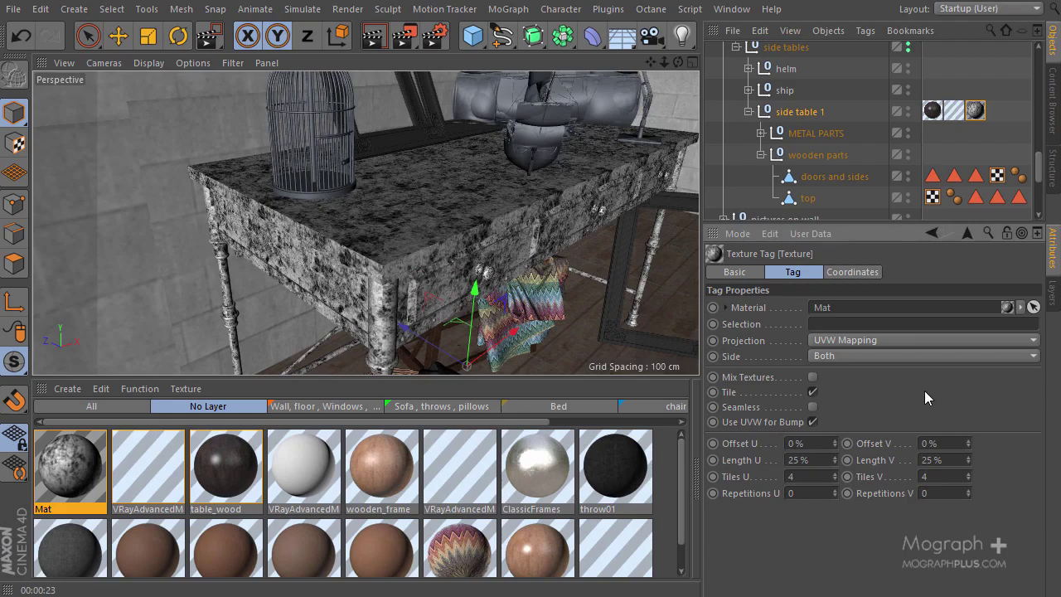
Change the Mat texture tag's projection to Cubic and check the pattern on the table's top and front.
alt+drag(491, 271, 457, 240)
click(863, 340)
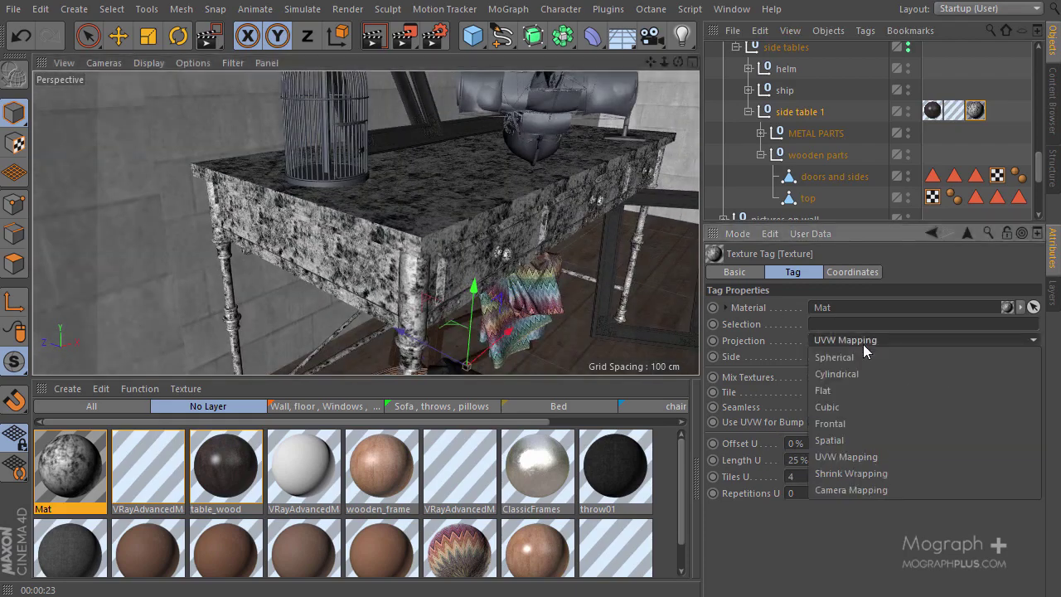
click(869, 406)
alt+drag(373, 273, 361, 211)
alt+drag(468, 365, 497, 361)
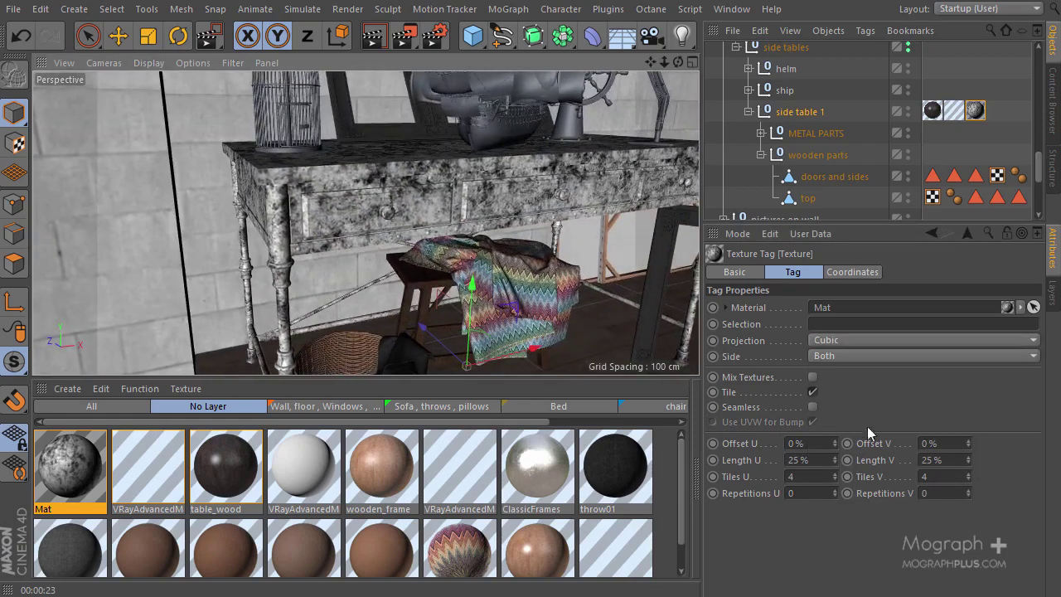
Try a smaller dirt pattern by setting the texture tag's Length U and Length V to 15%.
click(816, 459)
text(15)
key(Tab)
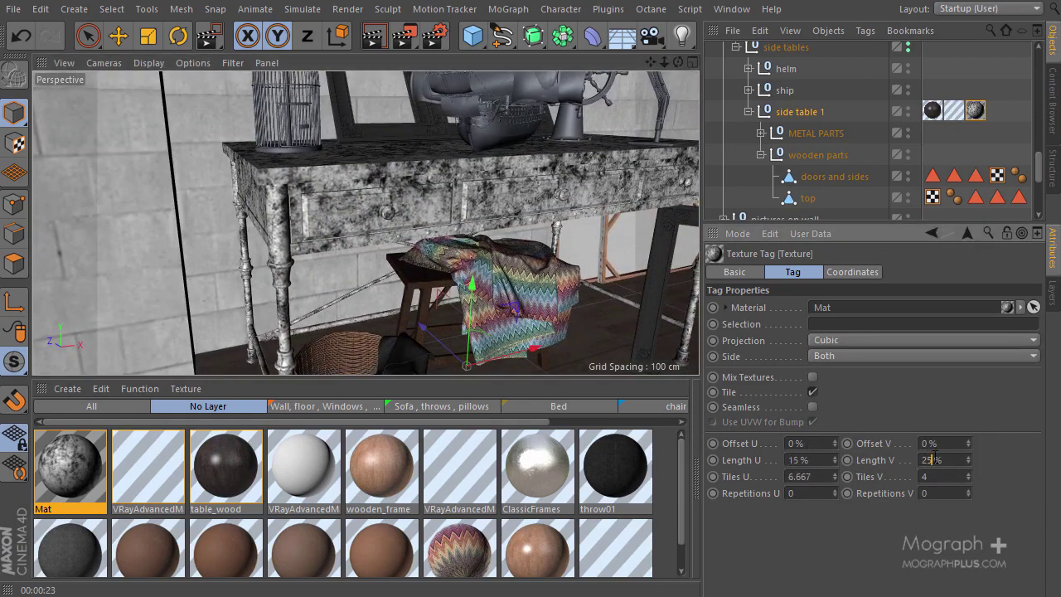
text(15)
key(Return)
alt+drag(389, 281, 408, 240)
Return the texture tag's Length U and Length V to 25%.
click(816, 459)
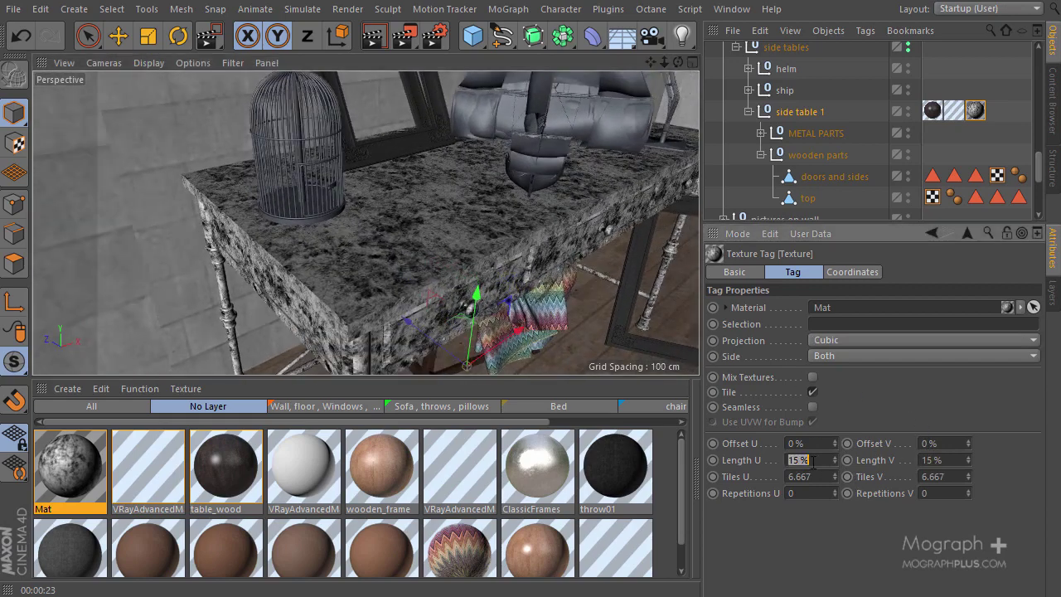
text(25)
click(934, 462)
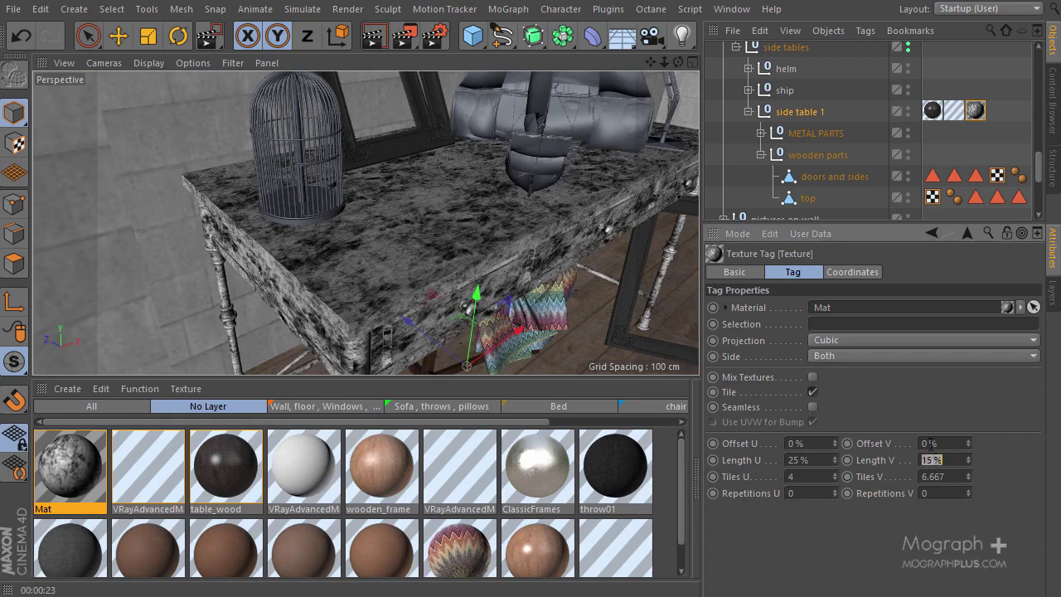
text(25)
key(Return)
Replace Mat on the cubic texture tag with VRayAdvancedMaterial.3, remove that material's old UVW tag, and enable Mix Textures.
alt+drag(365, 265, 333, 280)
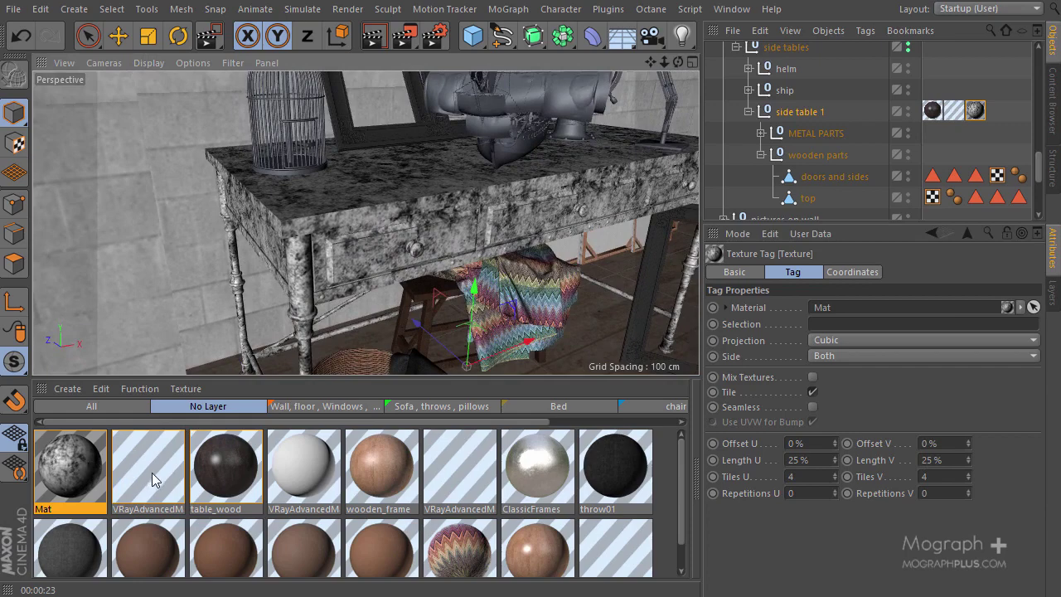
drag(154, 479, 977, 113)
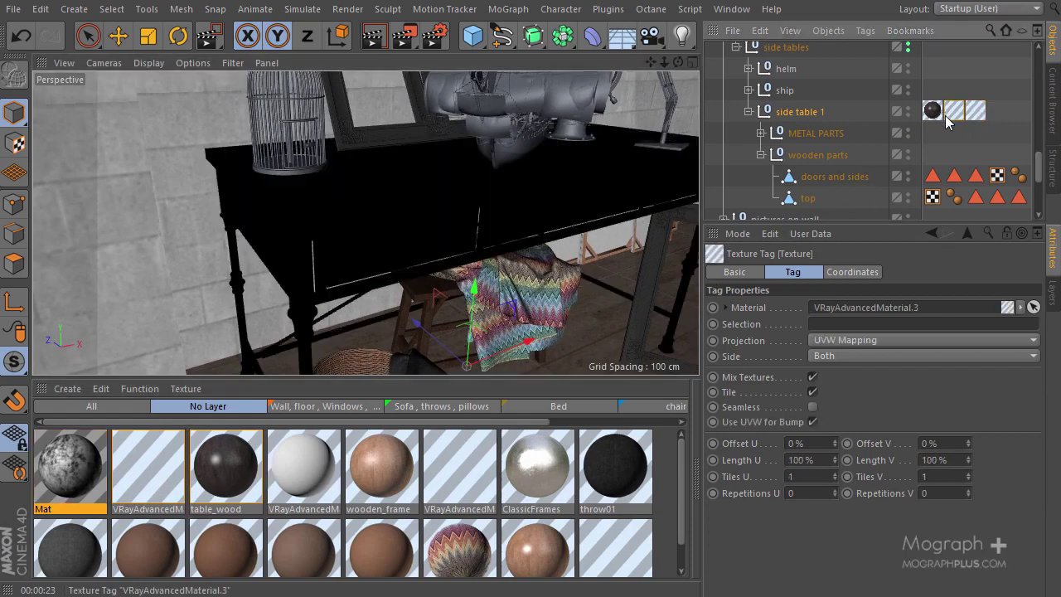
click(813, 377)
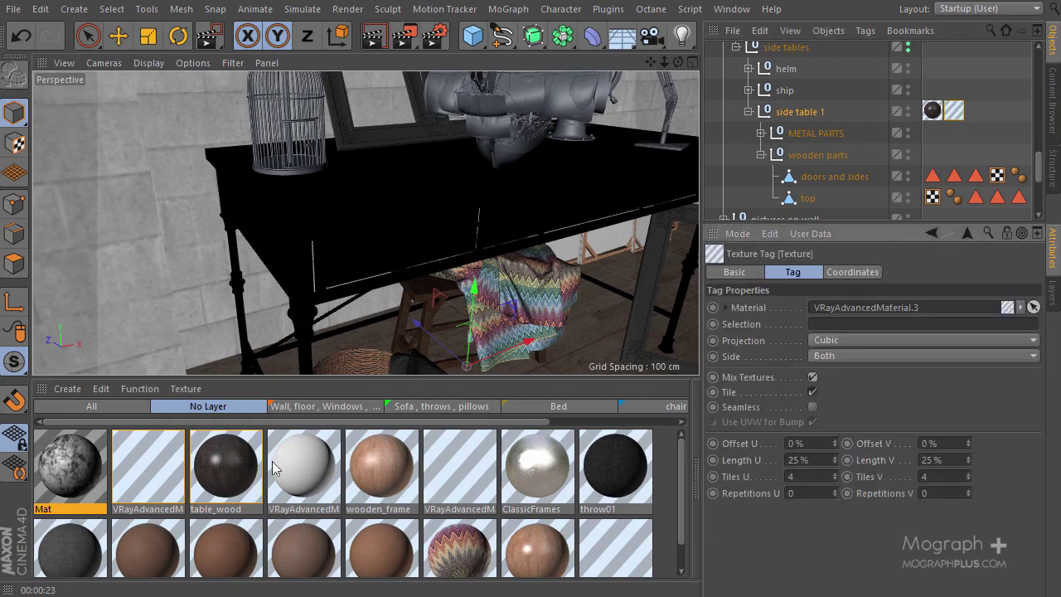
Render a test region covering the table's top, drawers and near front leg.
alt+drag(373, 249, 431, 166)
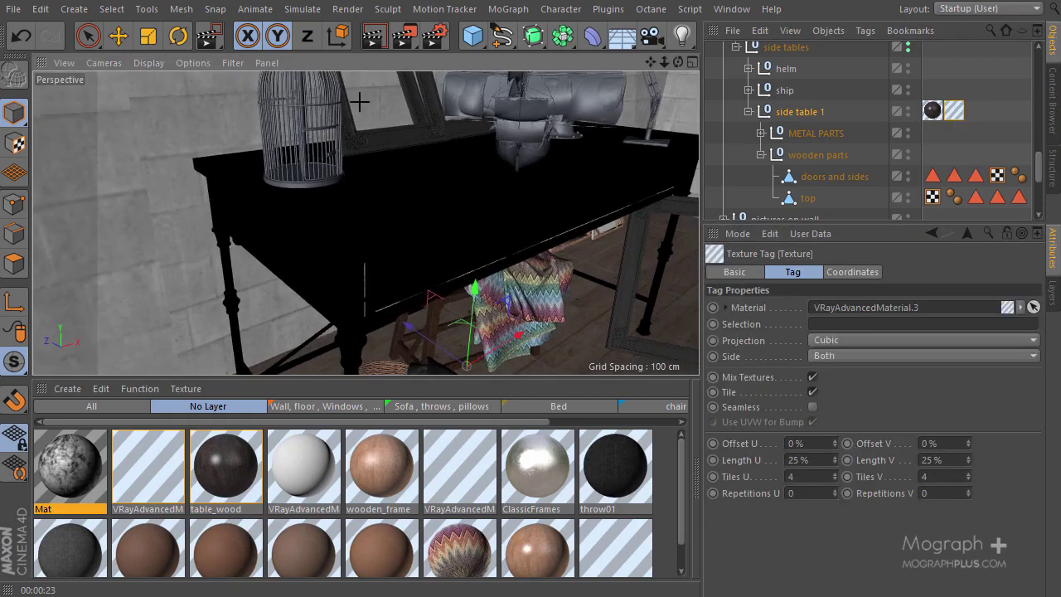
drag(606, 137, 270, 338)
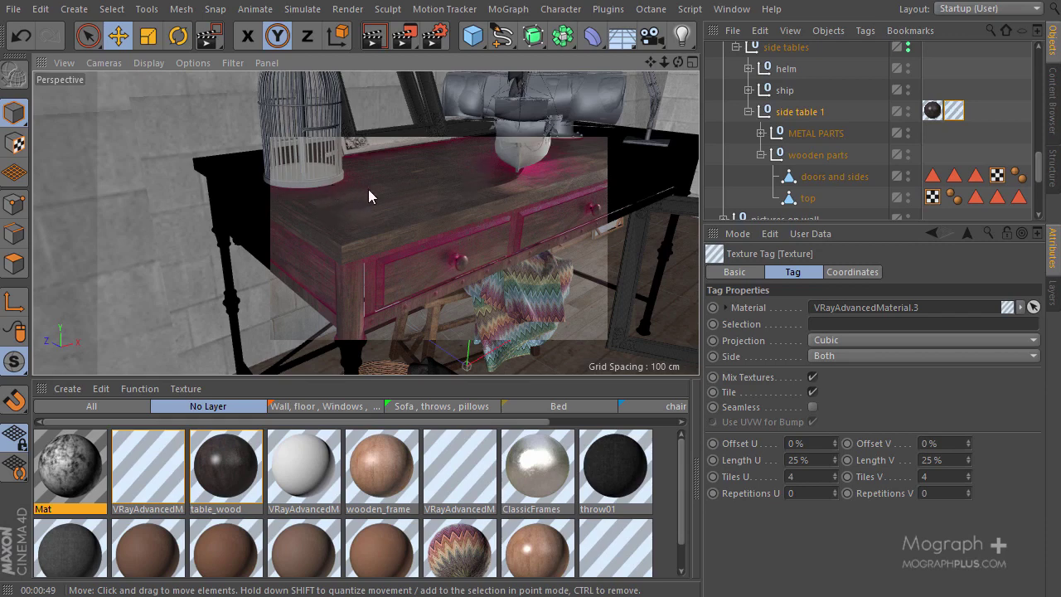
Enable Consider same object only in VRayAdvancedMaterial.3's Material Weight Dirt shader and close the material editor.
double_click(170, 461)
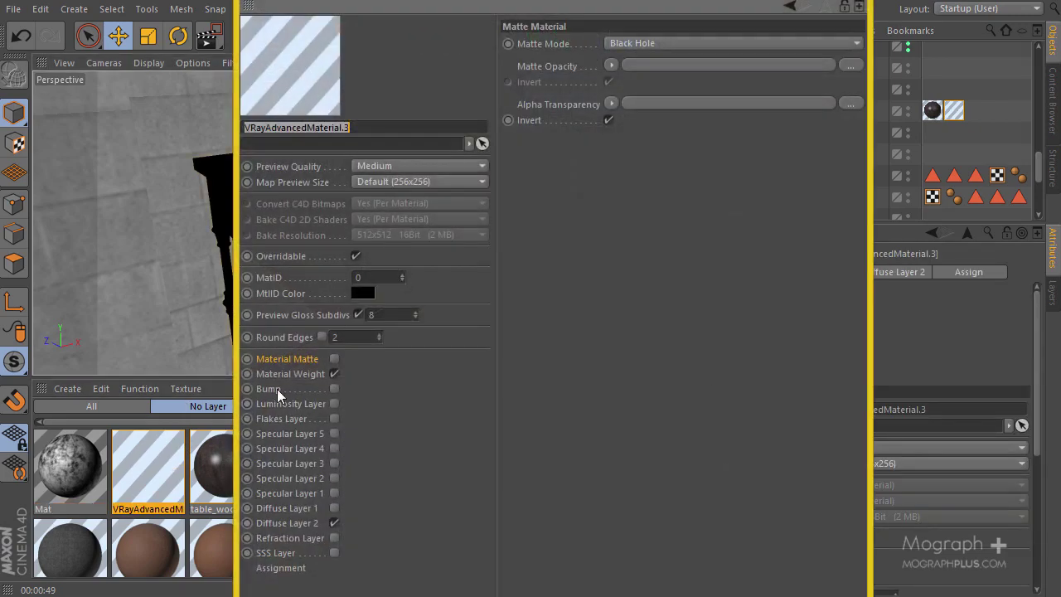
click(288, 374)
click(611, 90)
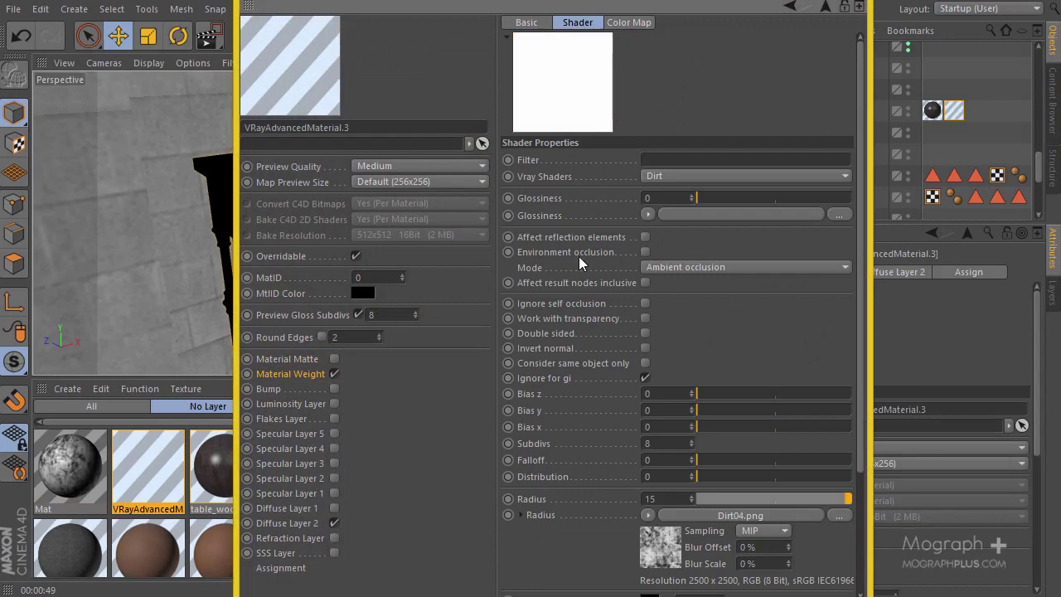
click(646, 364)
click(859, 5)
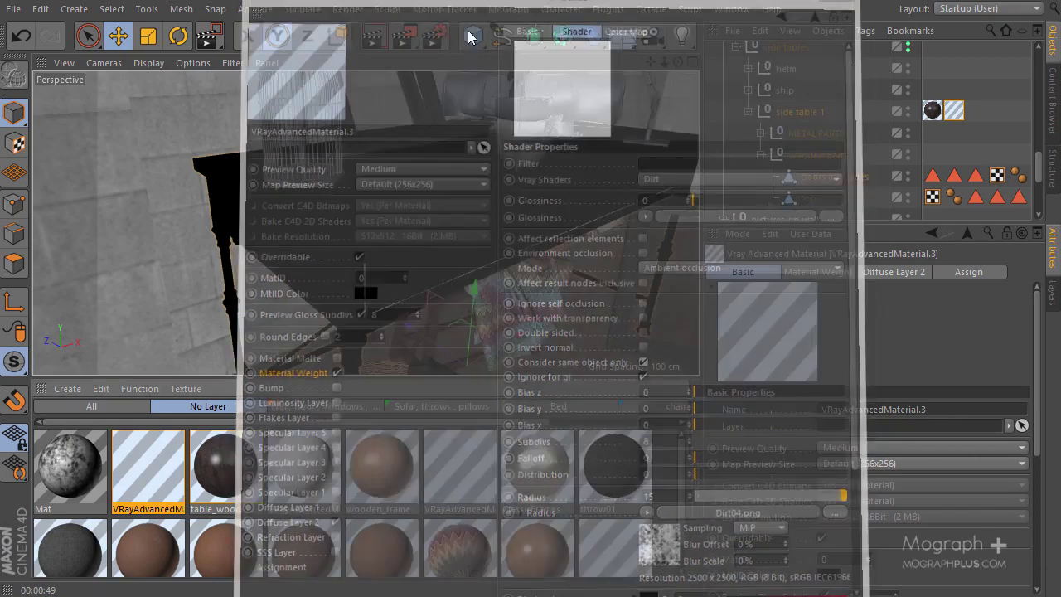
Render test regions over the table's near corner and the drawer area below it.
drag(412, 44, 474, 60)
drag(240, 162, 419, 333)
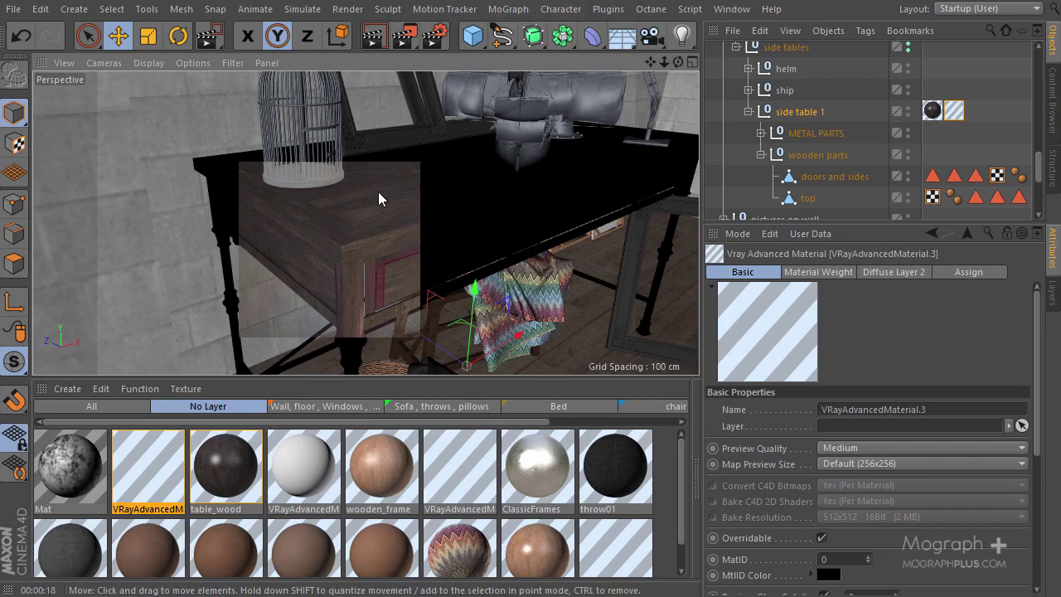
drag(427, 35, 439, 56)
drag(292, 196, 486, 385)
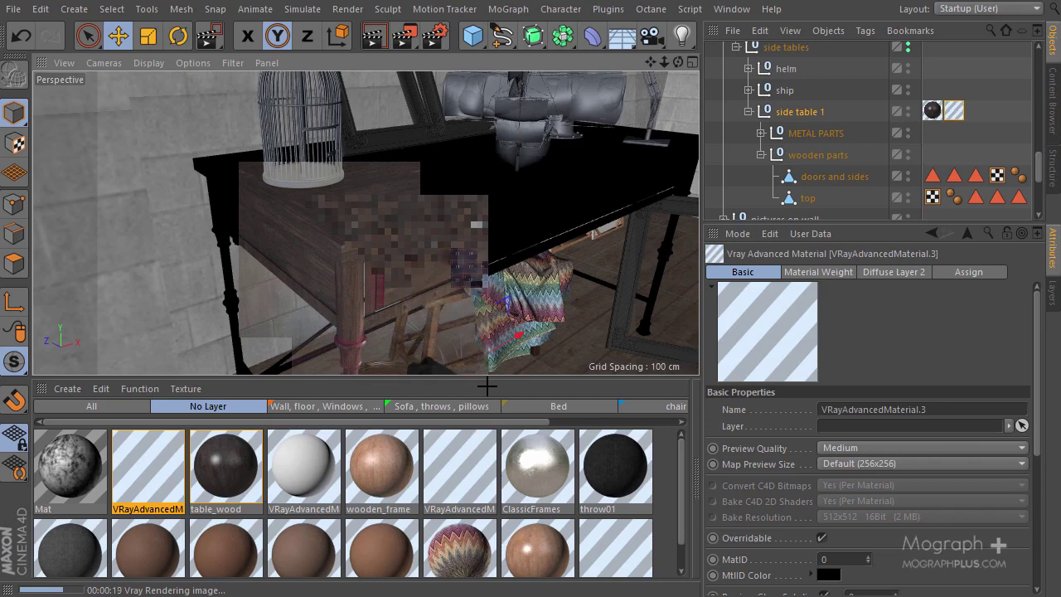
In the duplicated dirt material, set the Diffuse Layer 1 wood06.png filter to -100% saturation and 3% lightness.
double_click(133, 464)
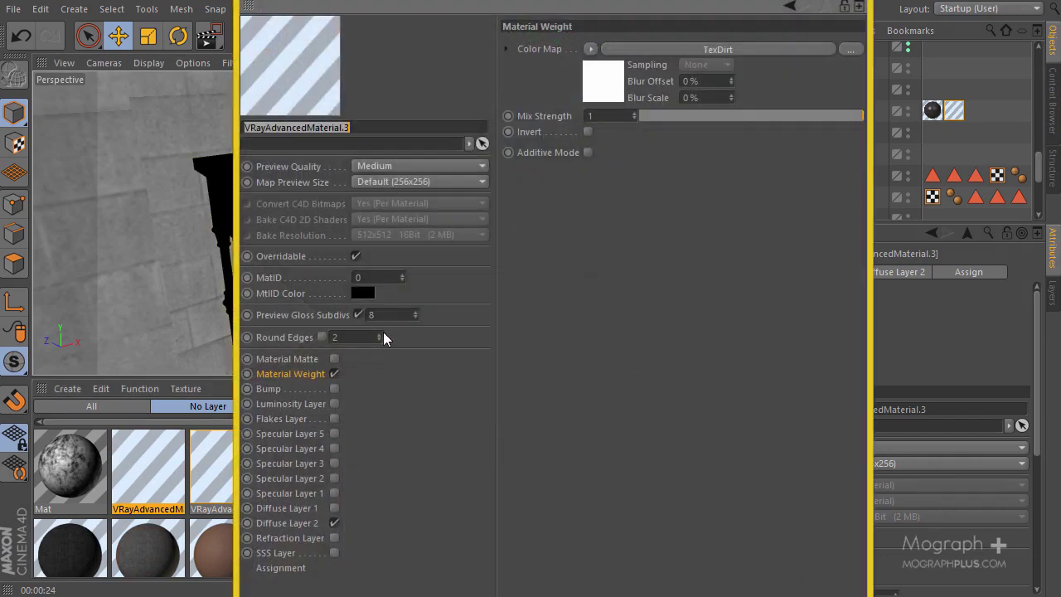
click(286, 523)
click(303, 508)
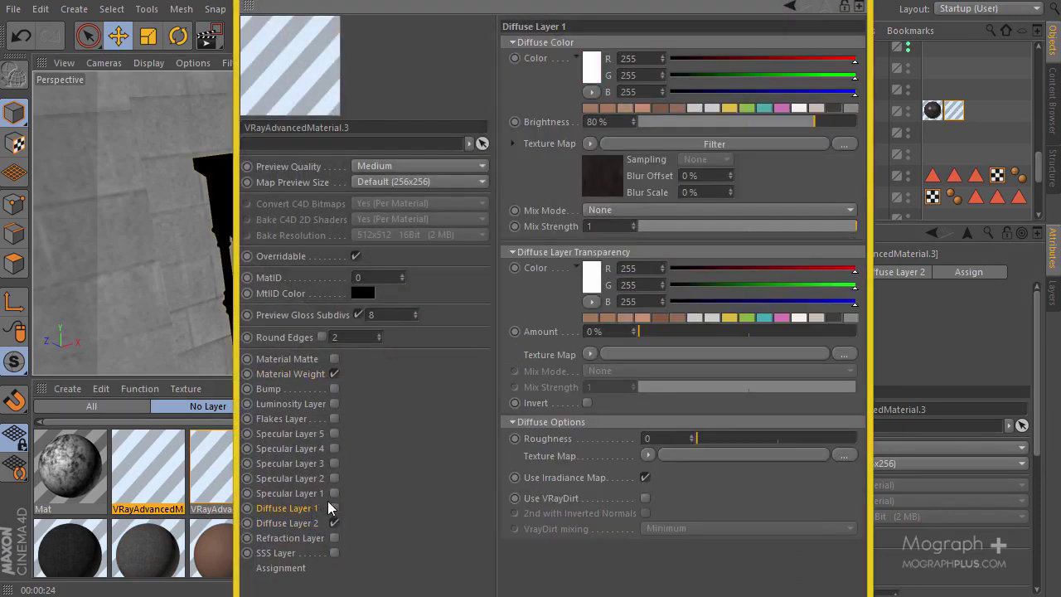
click(606, 189)
drag(686, 263, 598, 259)
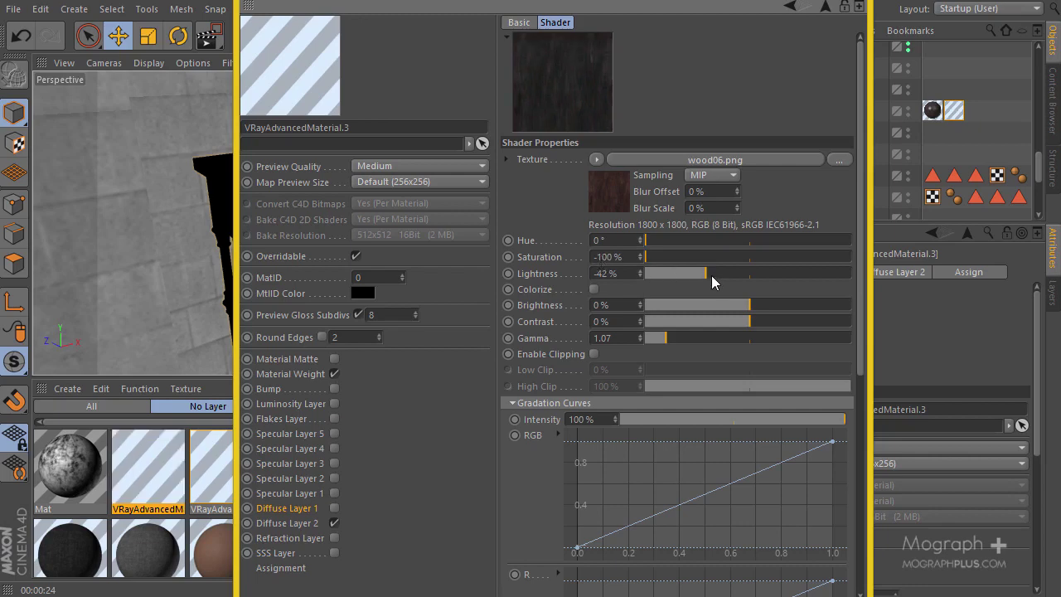
drag(711, 276, 756, 278)
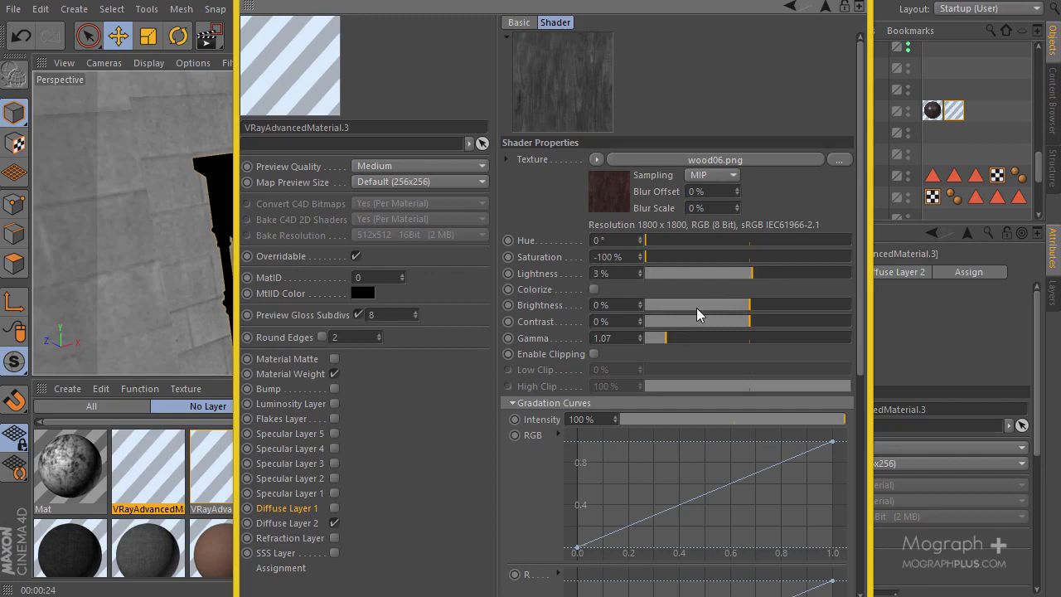
Set the duplicated material's Diffuse Layer 2 color to a green of RGB 42, 200, 98 and close the editor.
click(310, 526)
drag(757, 75, 816, 80)
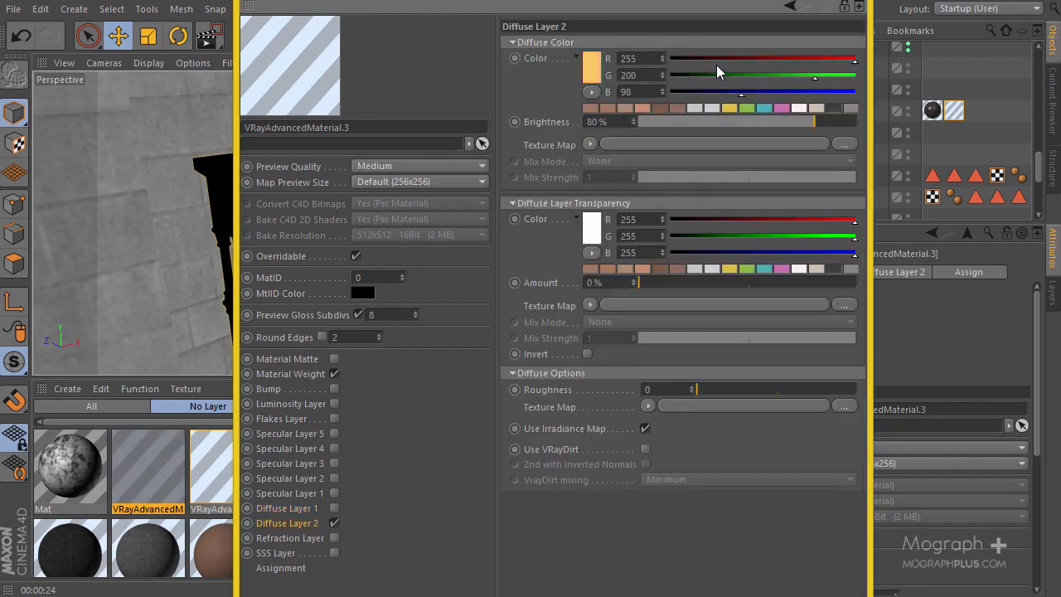
drag(717, 60, 704, 66)
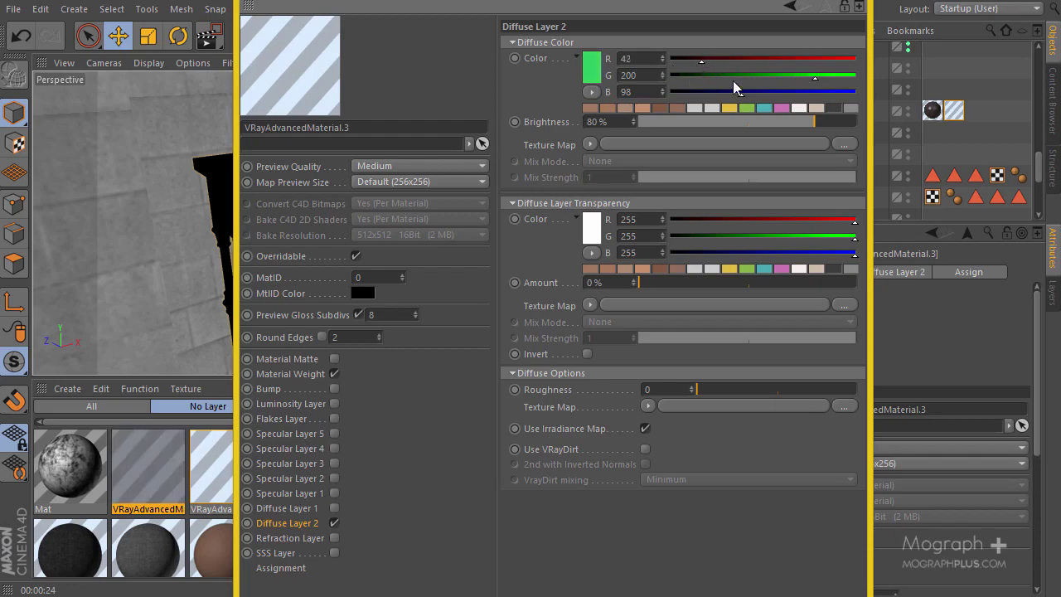
click(815, 15)
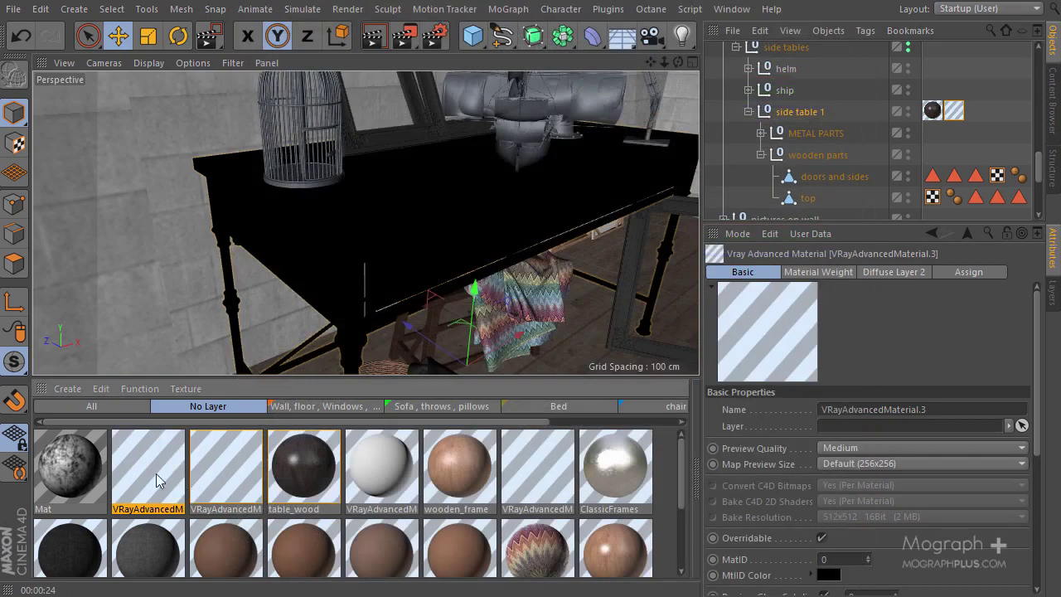
Enable Invert normal in the duplicated material's Material Weight Dirt shader and close the material editor.
double_click(158, 481)
click(588, 232)
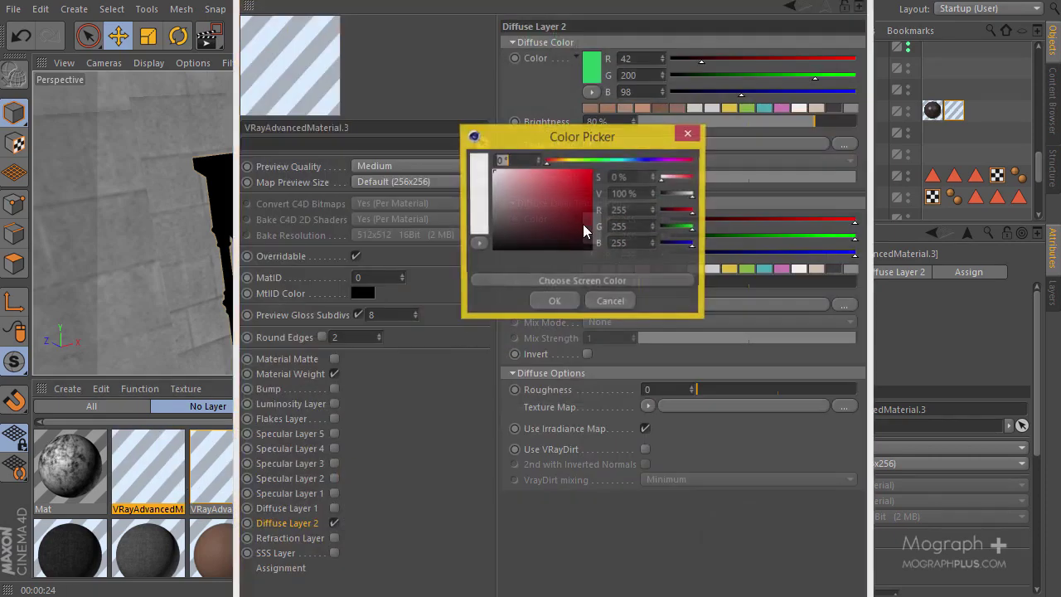
click(611, 301)
click(290, 374)
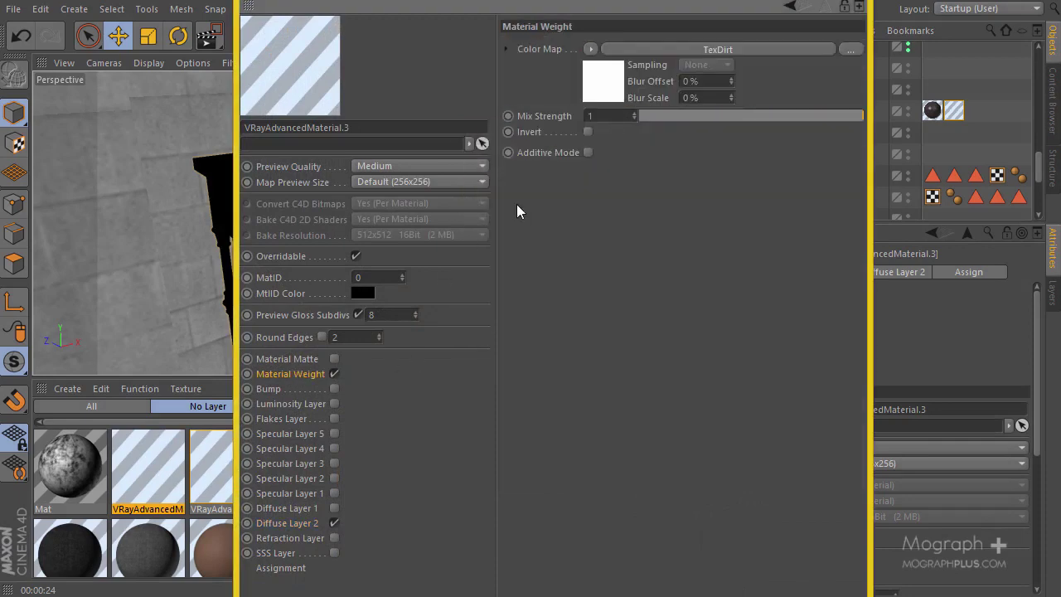
click(601, 75)
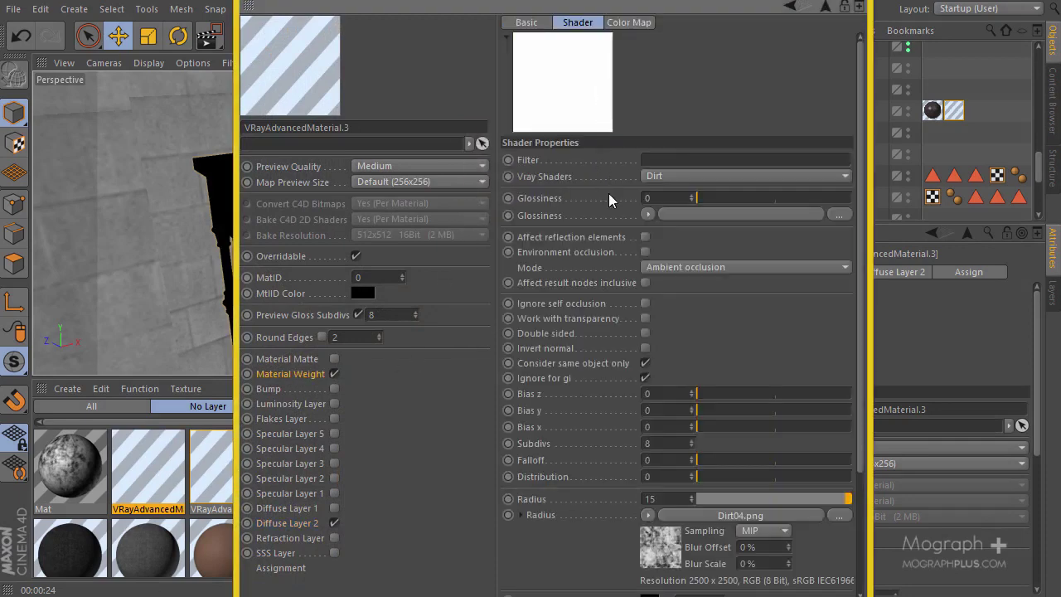
click(645, 348)
scroll(730, 250, down, 1)
scroll(729, 249, down, 3)
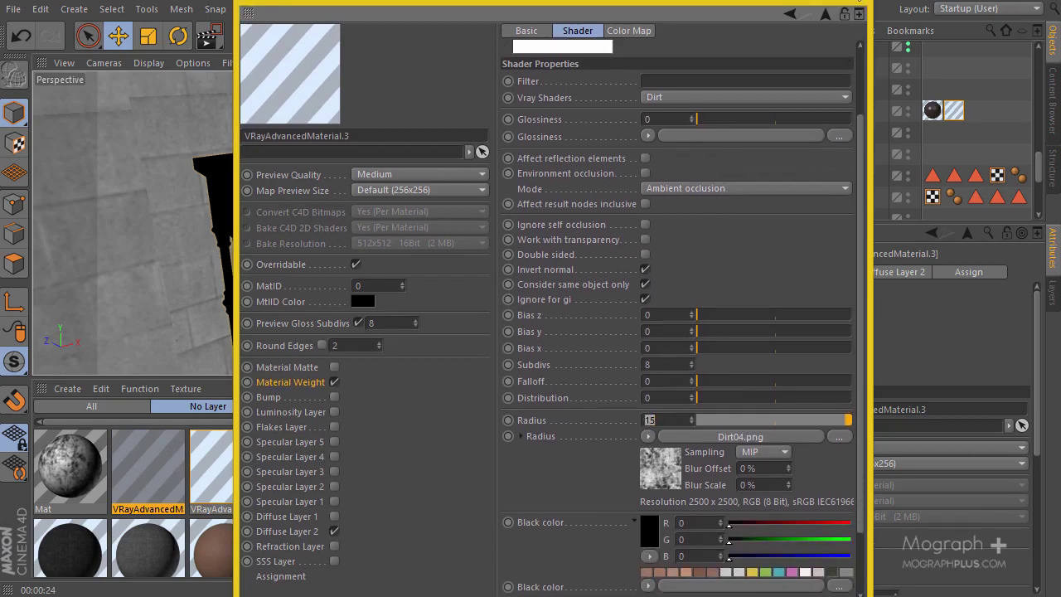
click(860, 6)
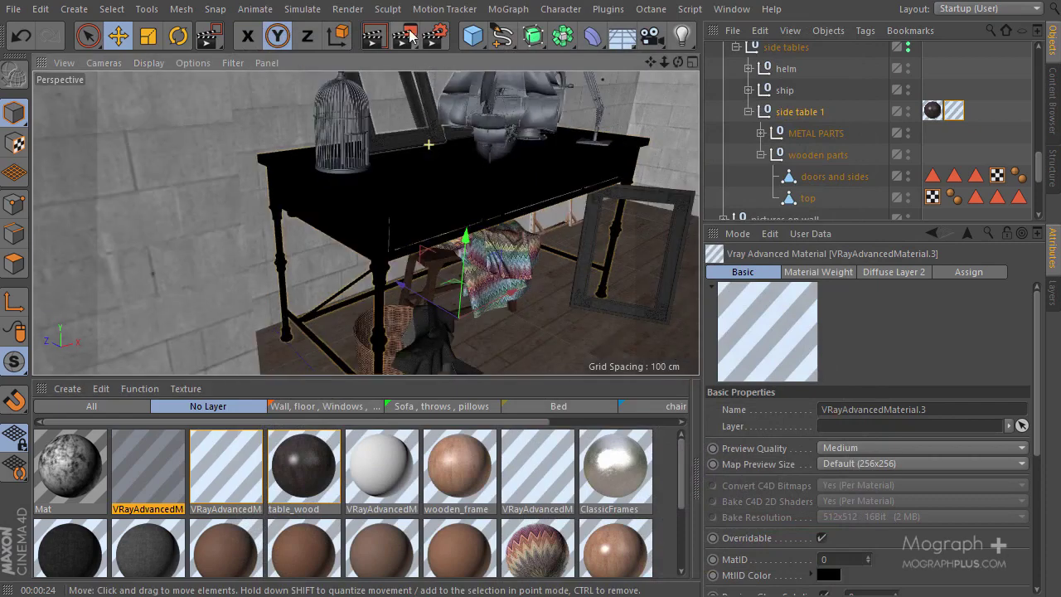
Start a test render of a region across the table's top and drawers.
click(247, 35)
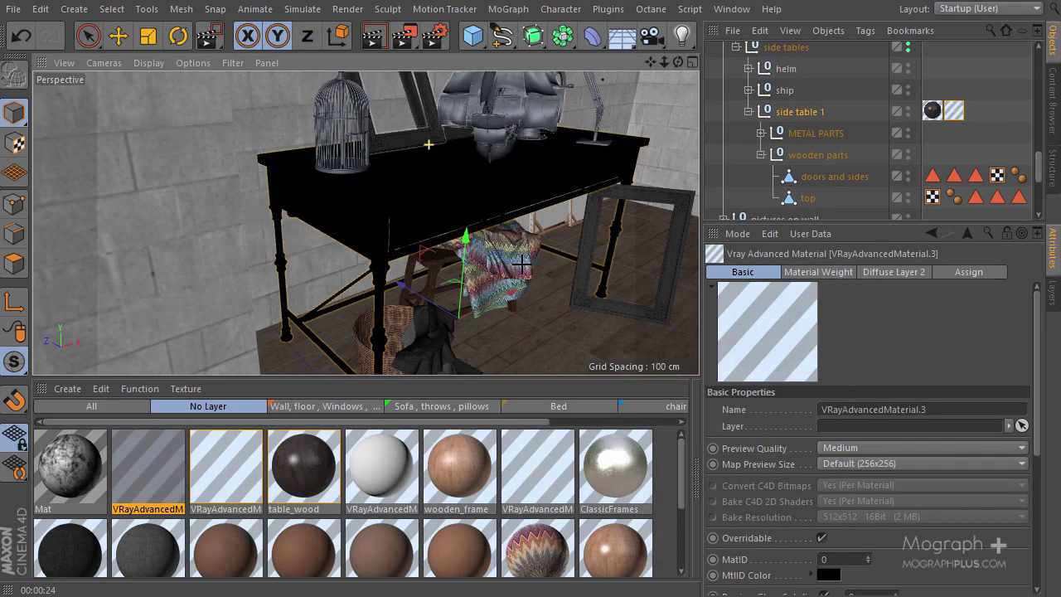
key(x)
key(ctrl+r)
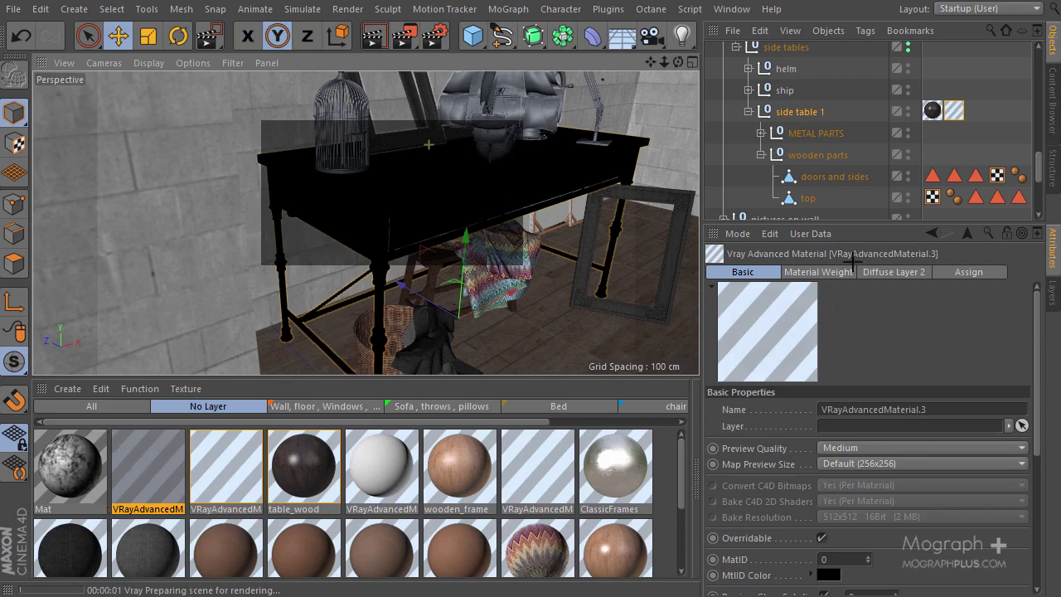
Add the duplicated dirt material to side table 1 on a third texture tag with Cubic projection, 25% lengths and Mix Textures.
drag(862, 260, 862, 279)
drag(147, 464, 799, 111)
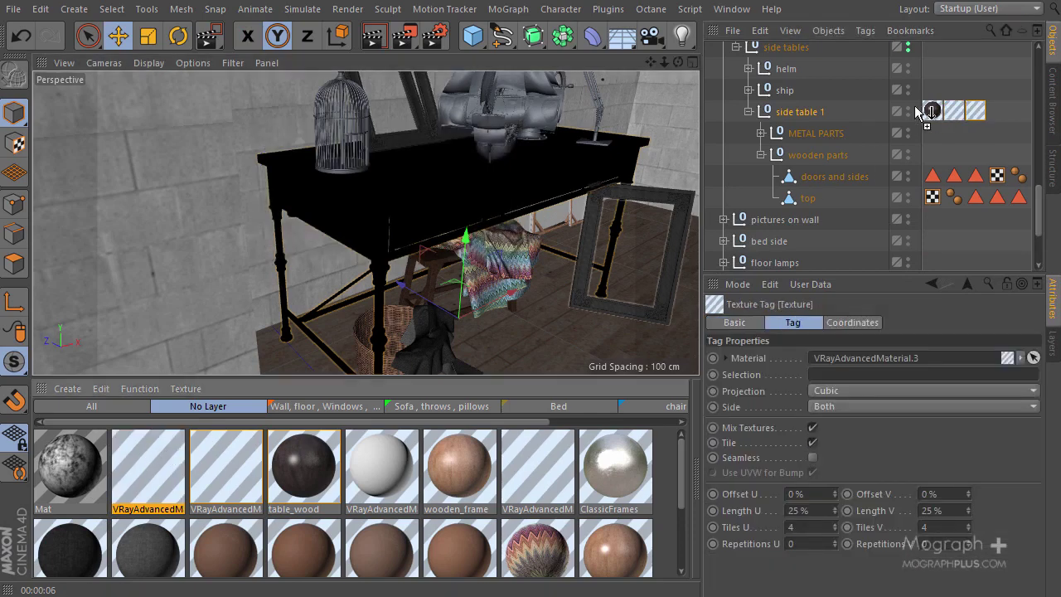
click(813, 443)
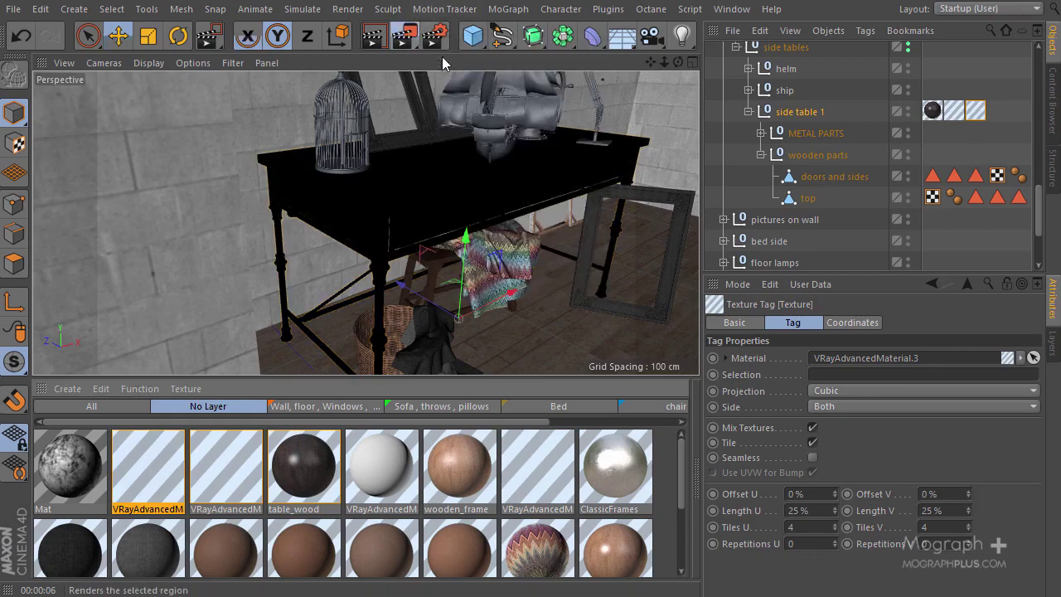
Run a test render of a region covering the tabletop's front corner and the front drawer.
click(247, 35)
key(e)
key(x)
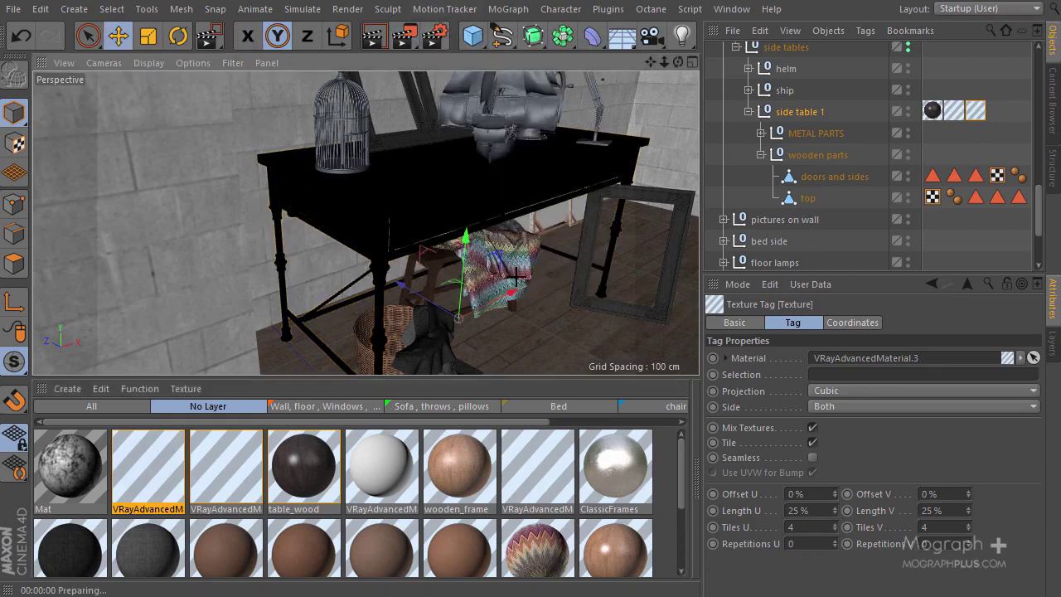
key(ctrl+r)
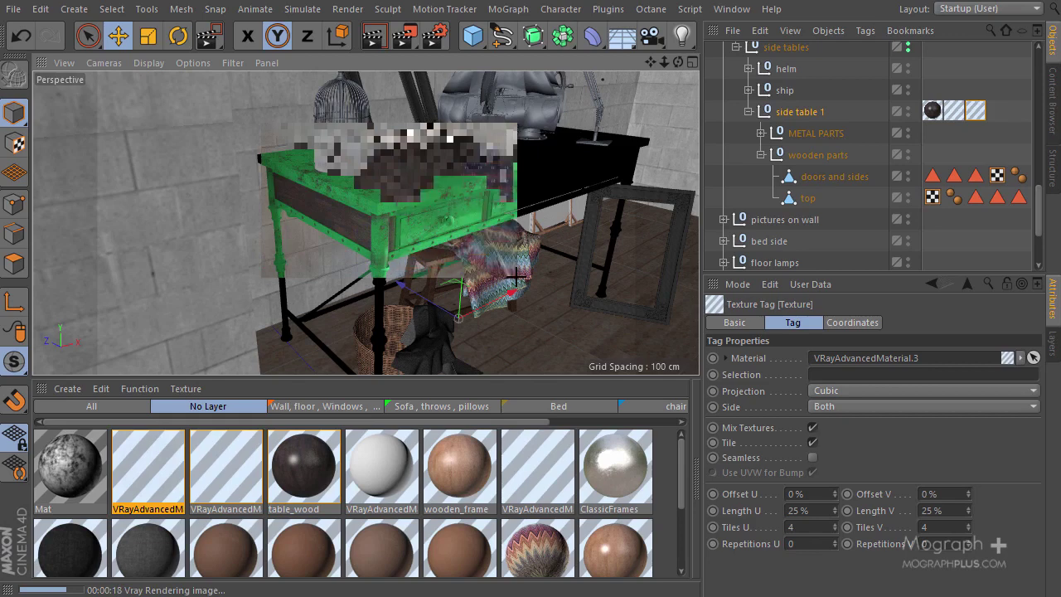
In VRayAdvancedMaterial.3's Material Weight Dirt shader, set Radius to 5, Falloff to 10 and Distribution to 10.
click(146, 444)
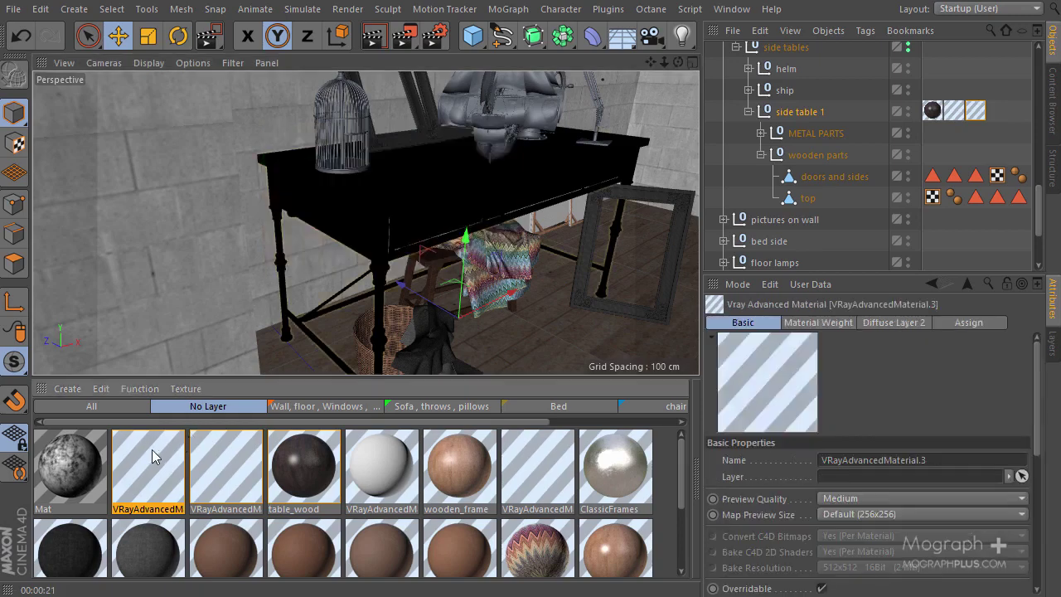
double_click(151, 450)
click(611, 96)
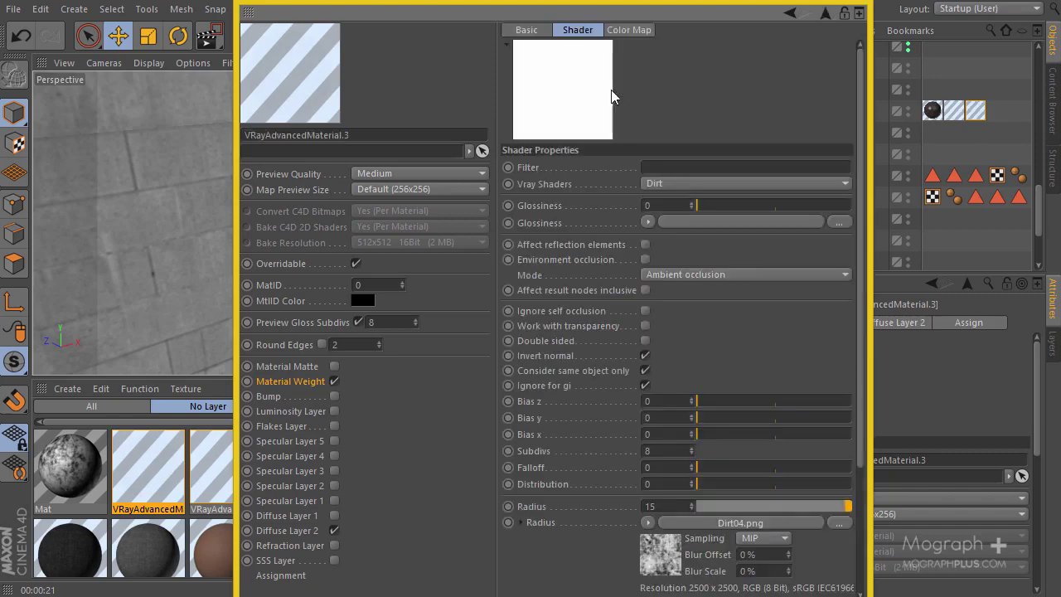
scroll(601, 365, down, 3)
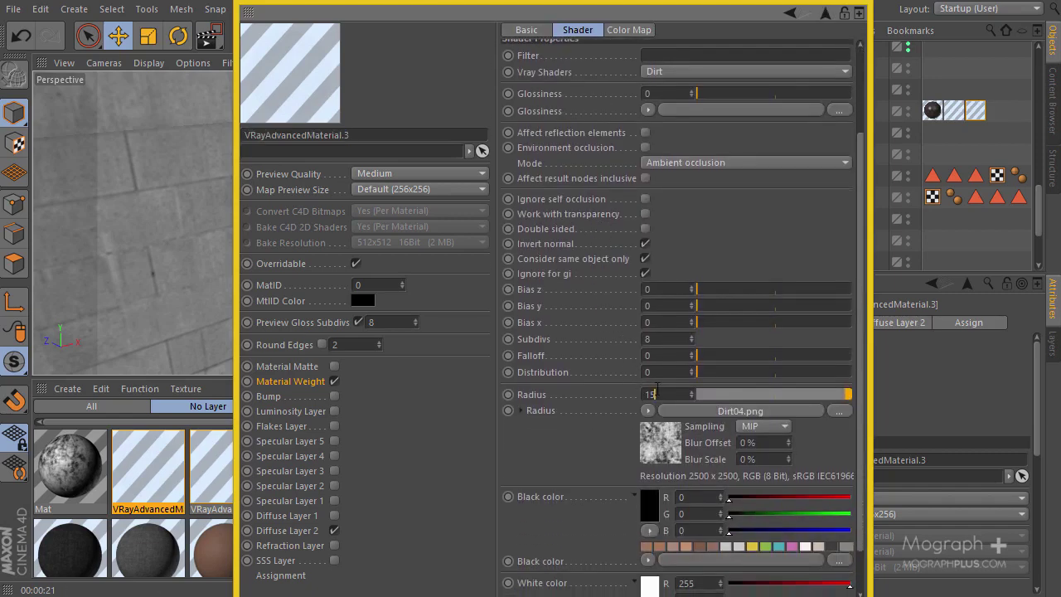
key(BackSpace)
key(Return)
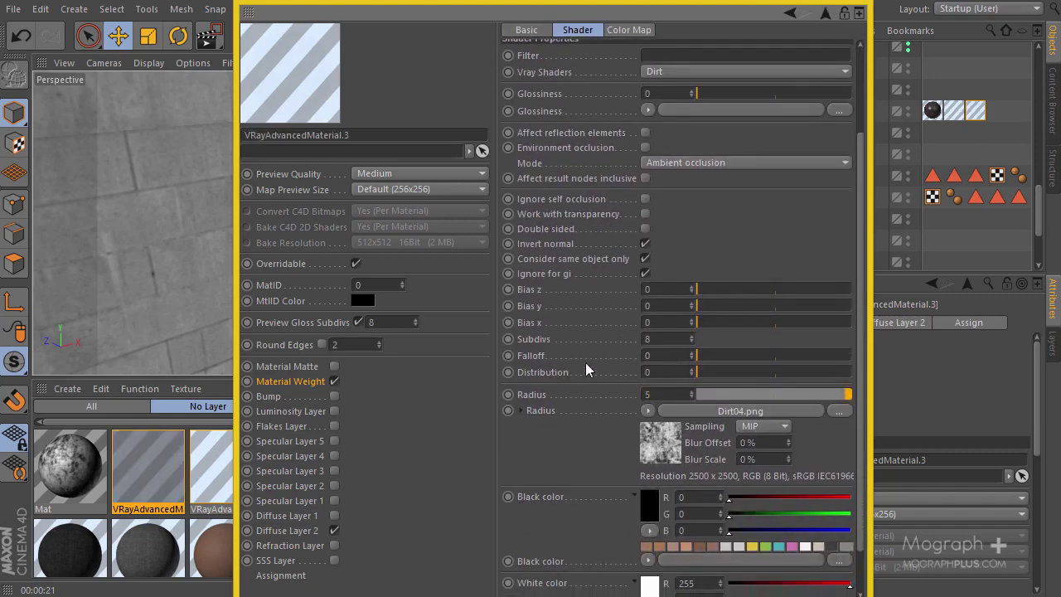
text(10)
key(Tab)
text(10)
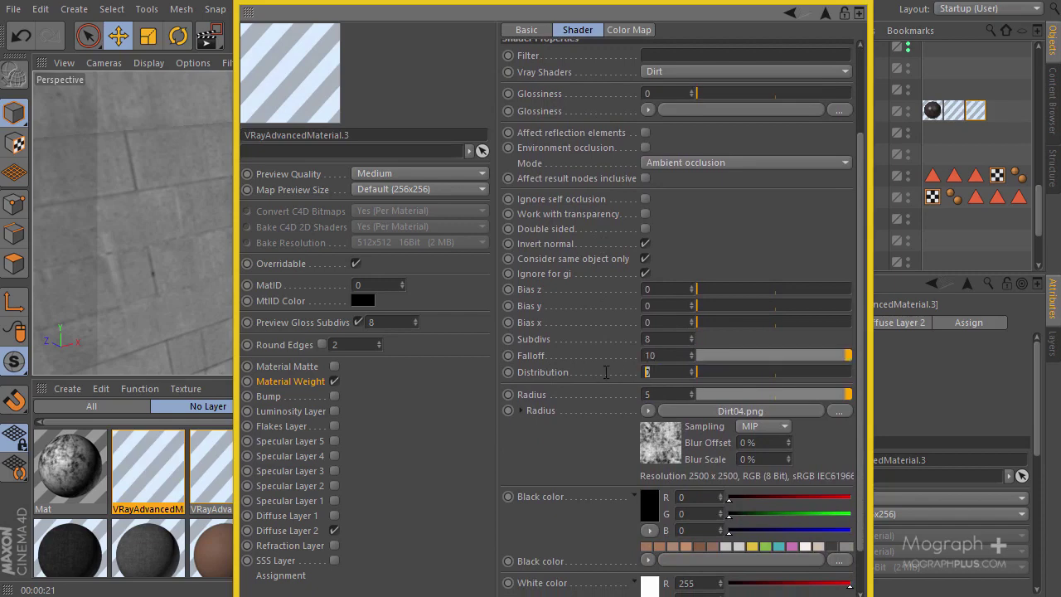
key(Return)
Close the material editor and test-render a region over the table's near corner and front drawer.
drag(601, 8, 772, 51)
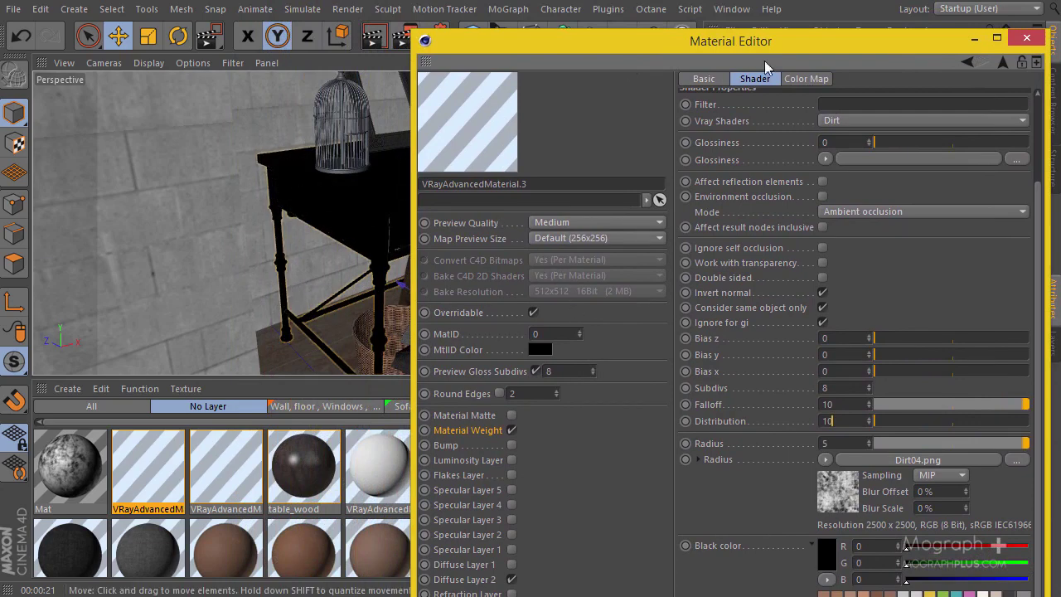
click(1027, 39)
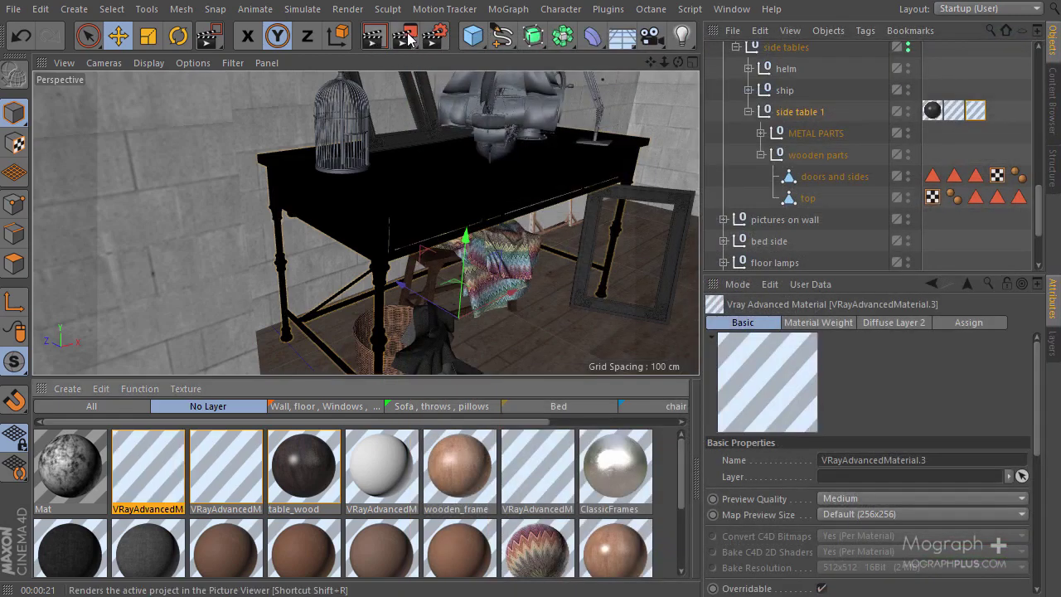
click(403, 35)
drag(241, 131, 539, 262)
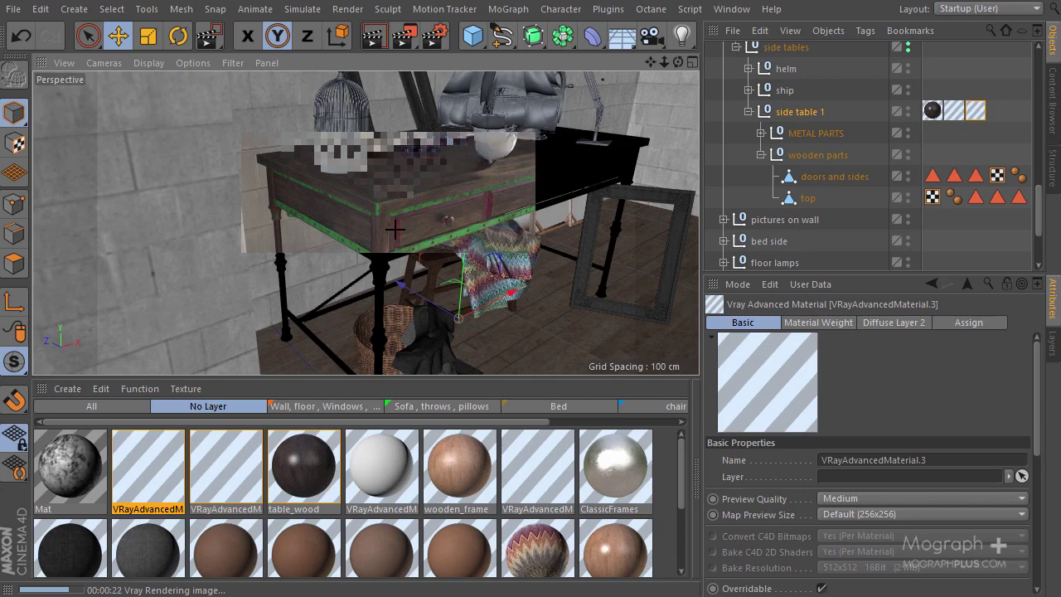
Disable Diffuse Layer 2 and enable the textured Diffuse Layer 1 in both dirt materials, then close the editor.
double_click(244, 461)
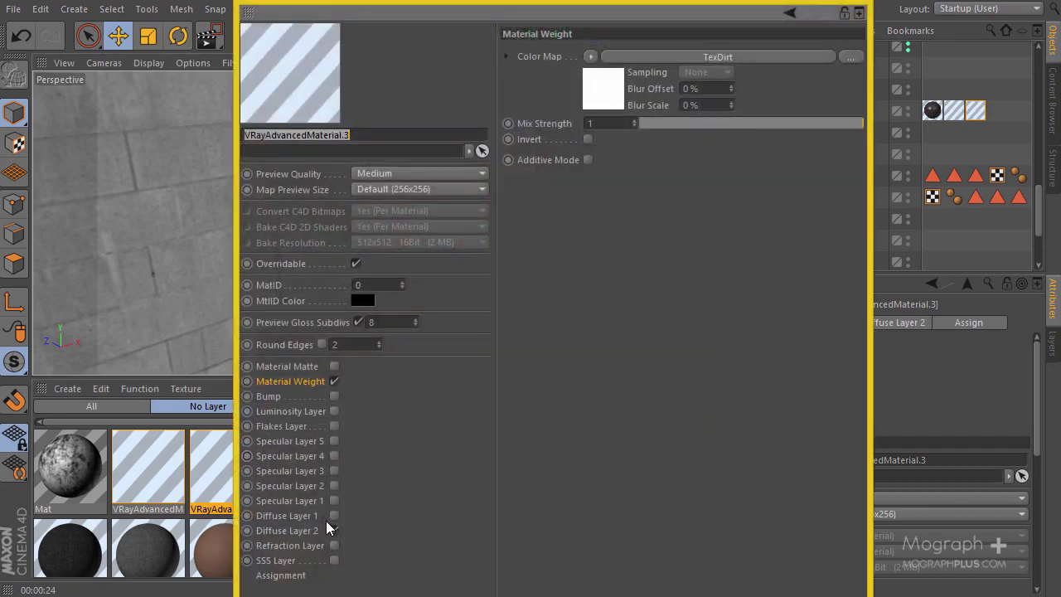
click(334, 530)
click(319, 516)
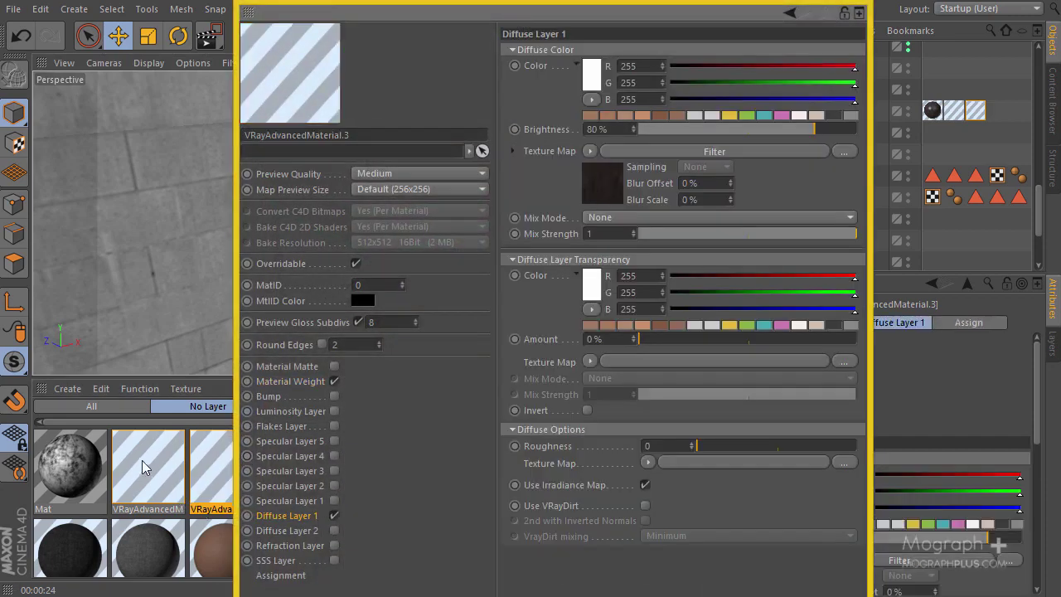
click(335, 531)
click(334, 516)
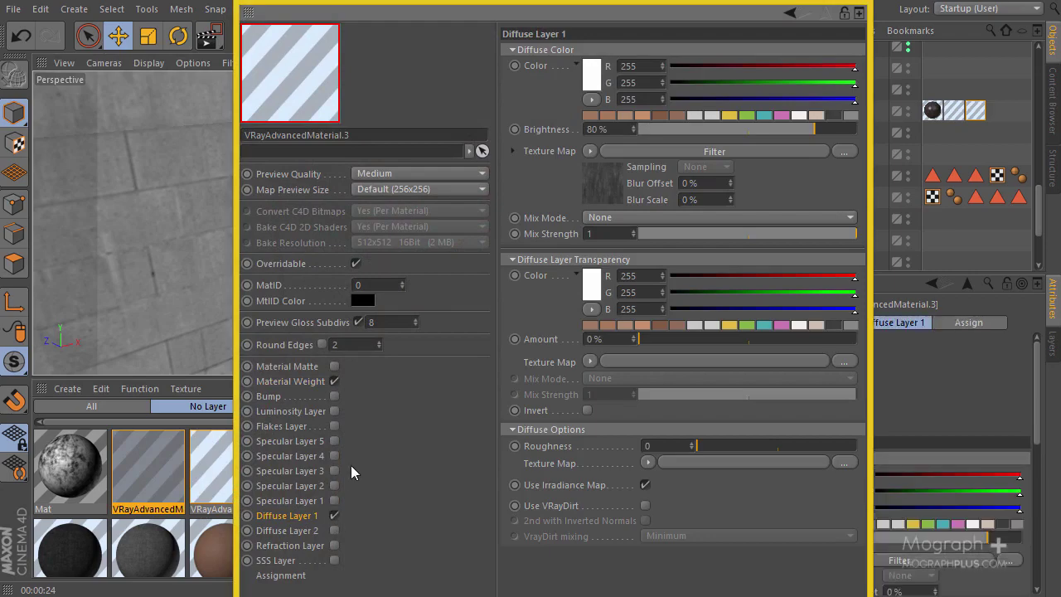
click(854, 2)
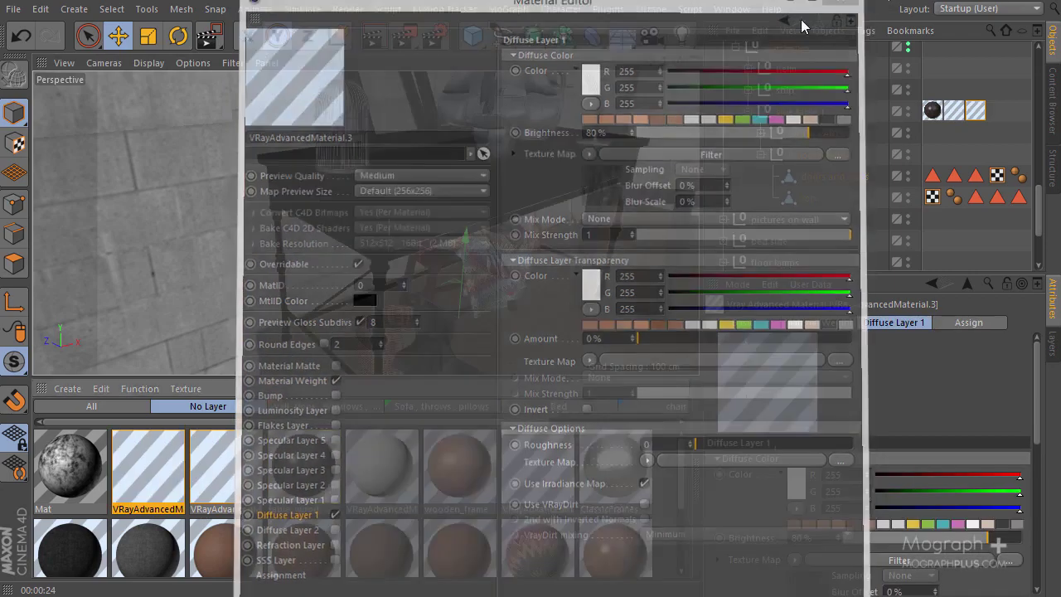
Test-render a close-up region of the table's front corner and drawers.
click(403, 36)
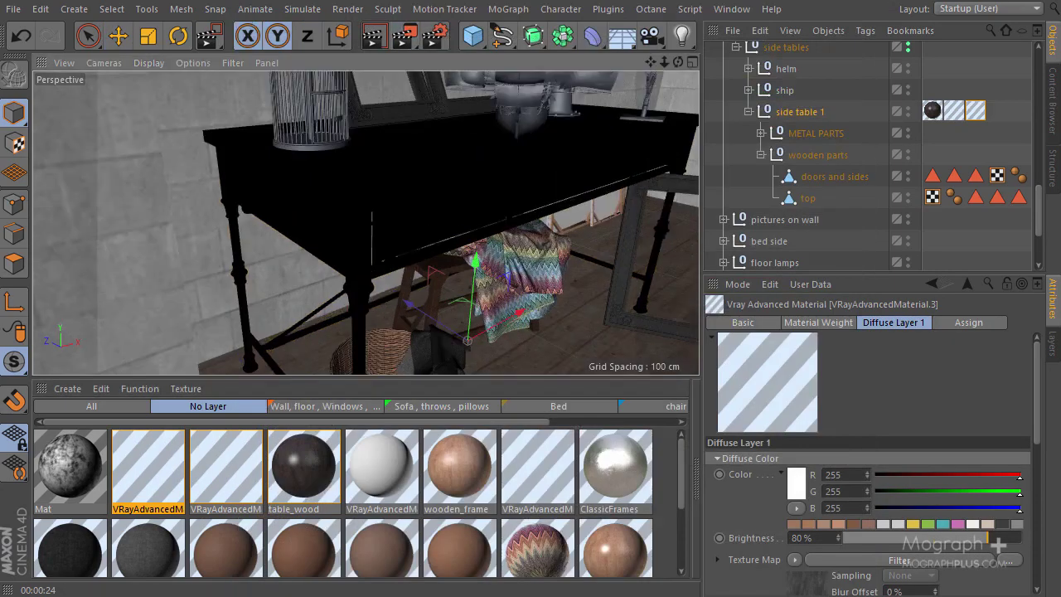
scroll(366, 222, up, 4)
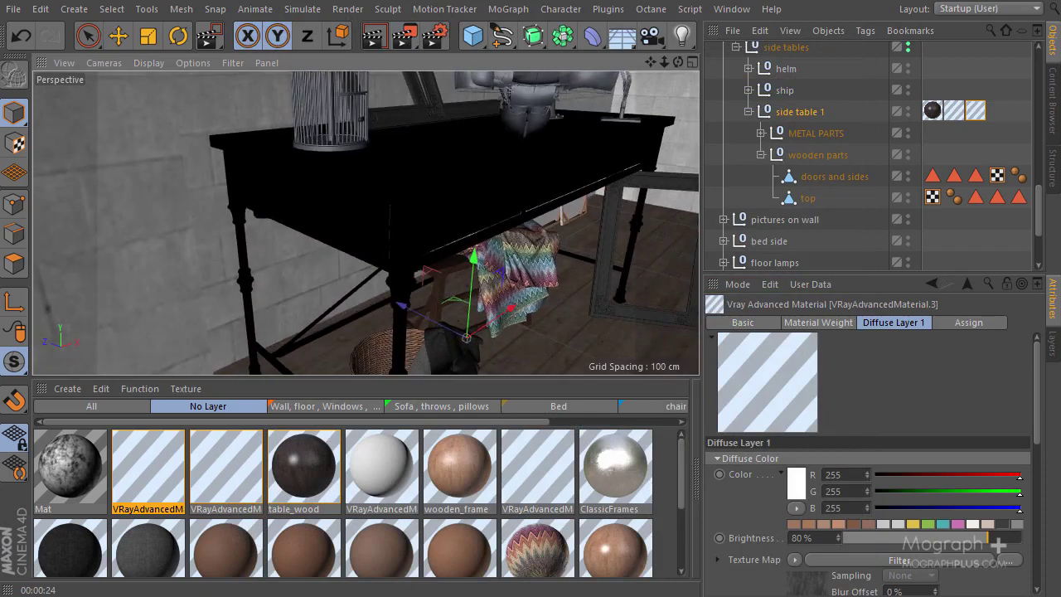
scroll(366, 222, up, 2)
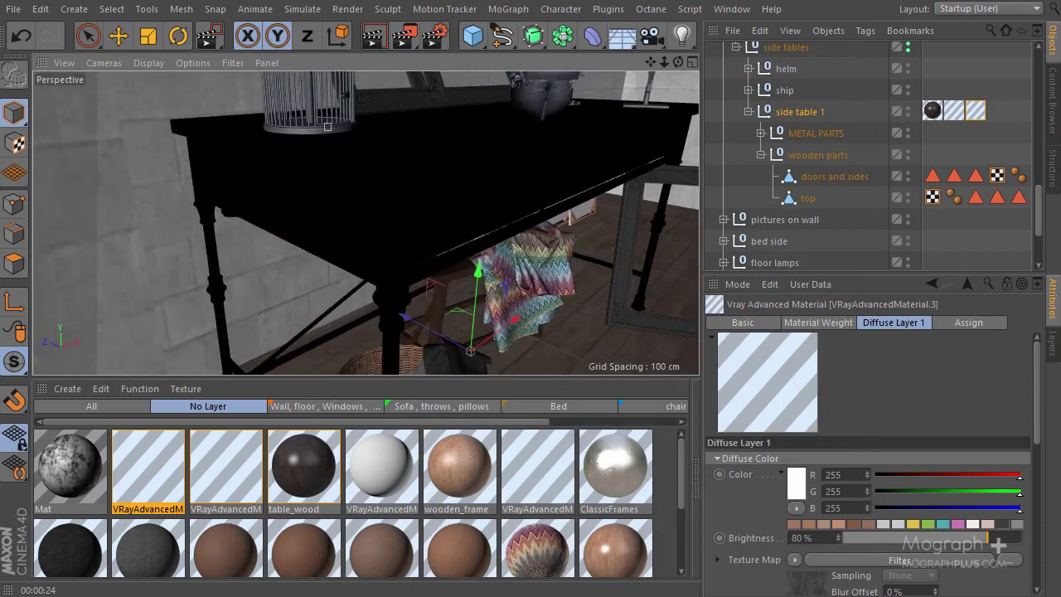
drag(327, 126, 616, 307)
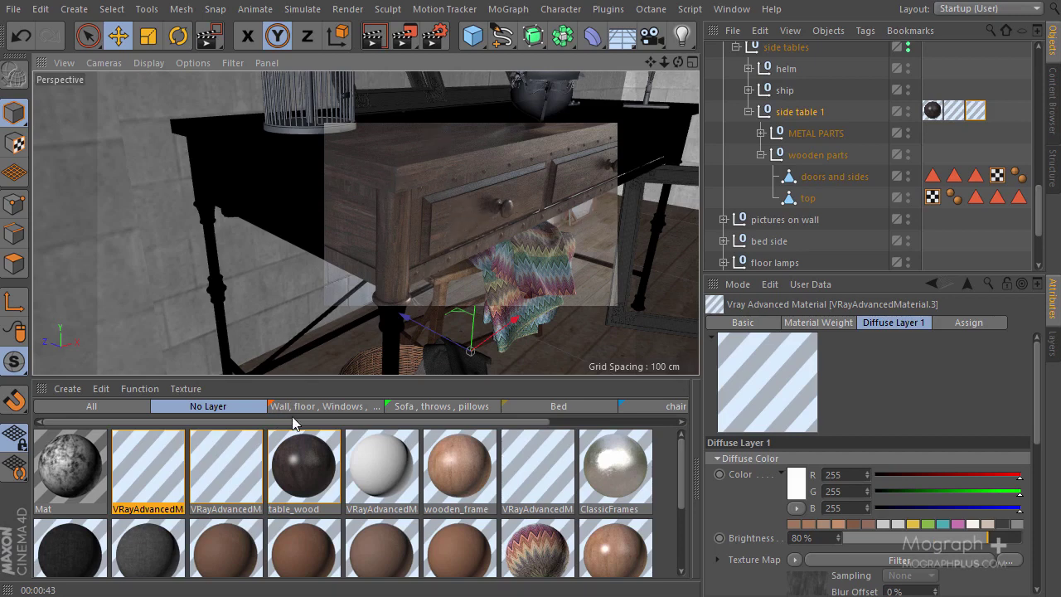
Turn on ColorMap in the Material Weight Dirt shader of VRayAdvancedMaterial.3.
double_click(158, 450)
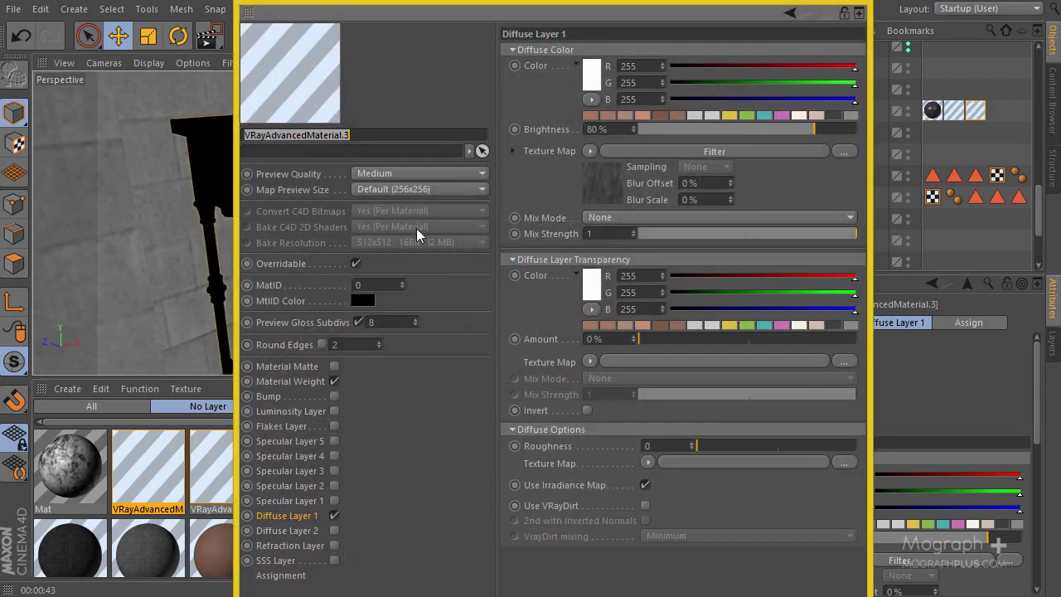
click(316, 519)
click(314, 383)
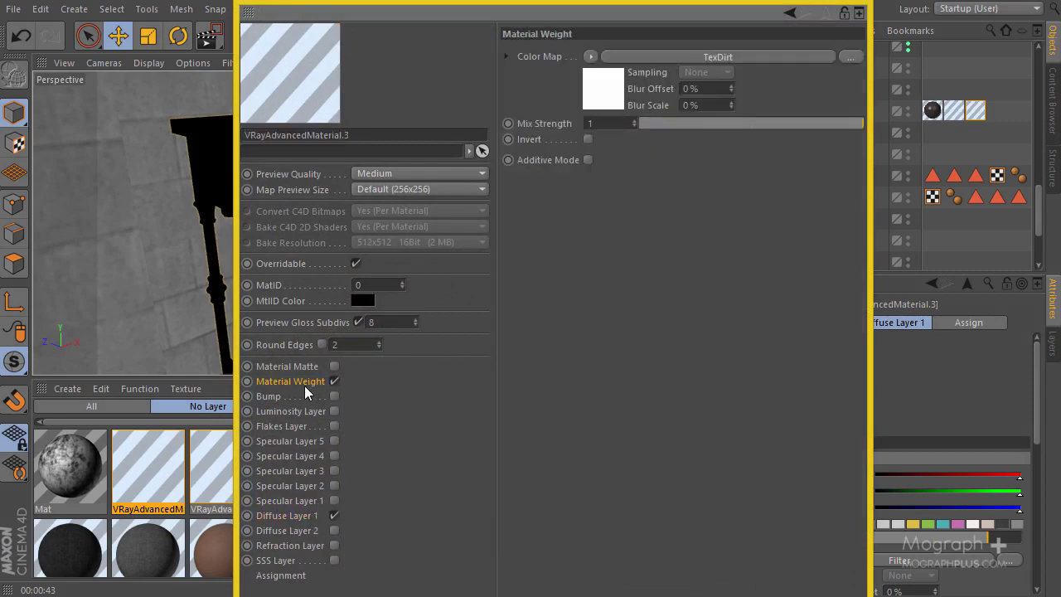
click(605, 86)
click(618, 33)
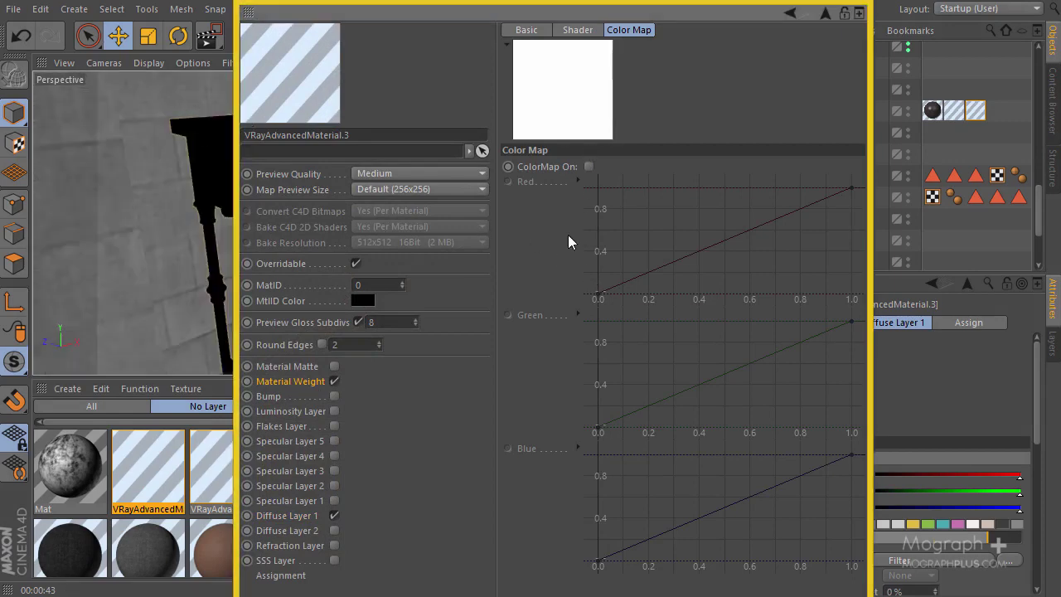
drag(459, 2, 621, 4)
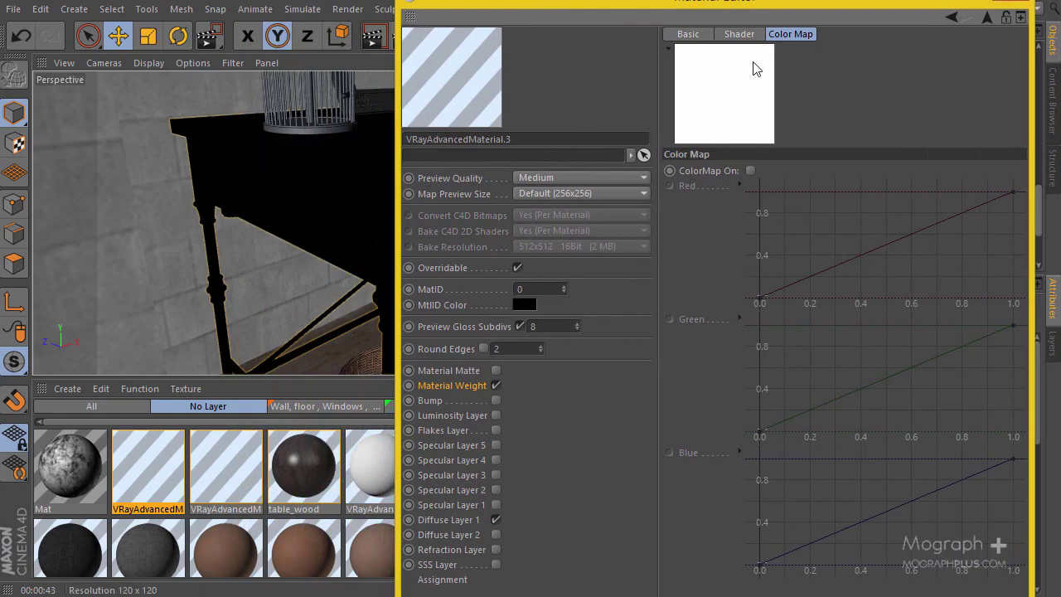
drag(717, 7, 384, 6)
click(417, 170)
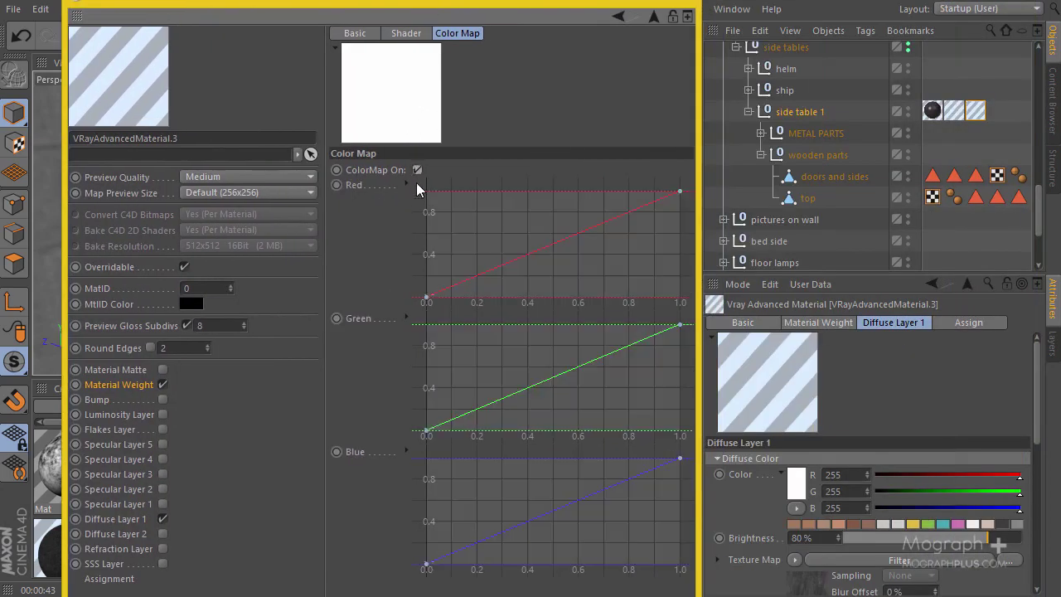
Apply a Linear spline preset to the Red curve and reshape it into a steep rise between about 0.64 and 0.69.
right_click(505, 225)
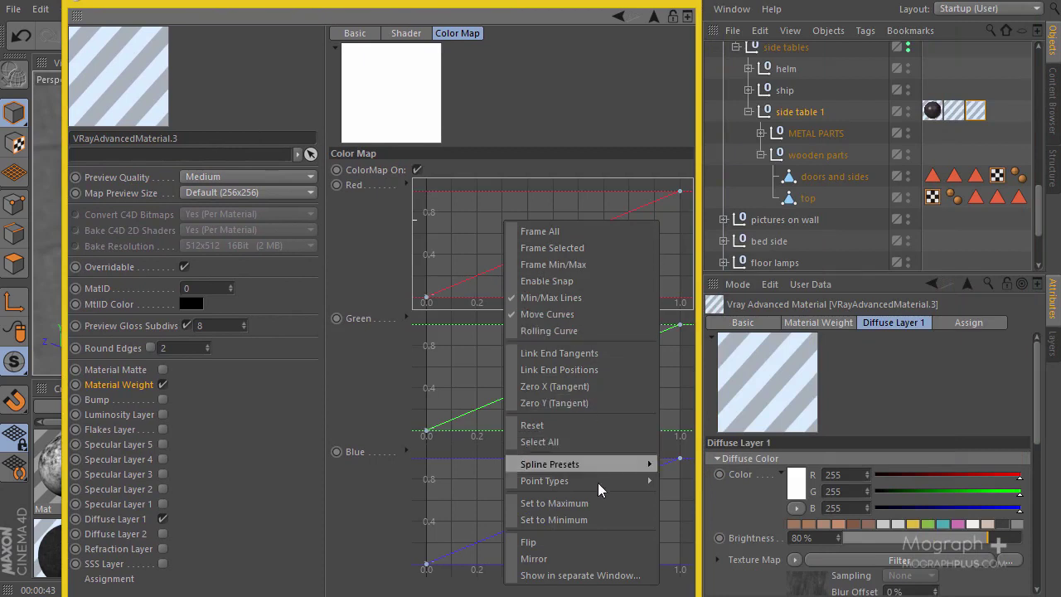
mouse_move(614, 481)
click(659, 465)
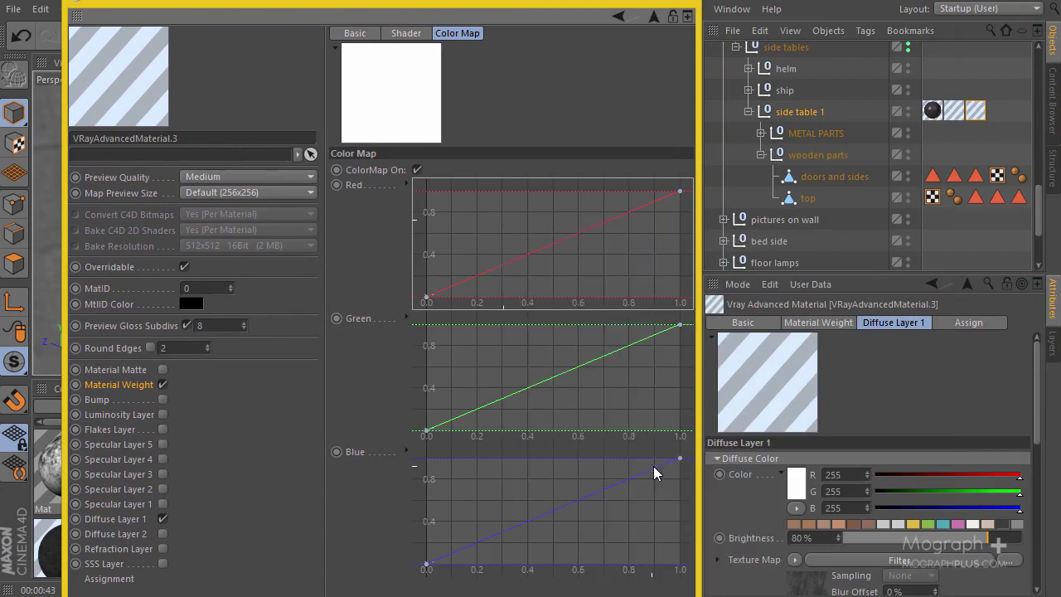
right_click(526, 279)
mouse_move(627, 488)
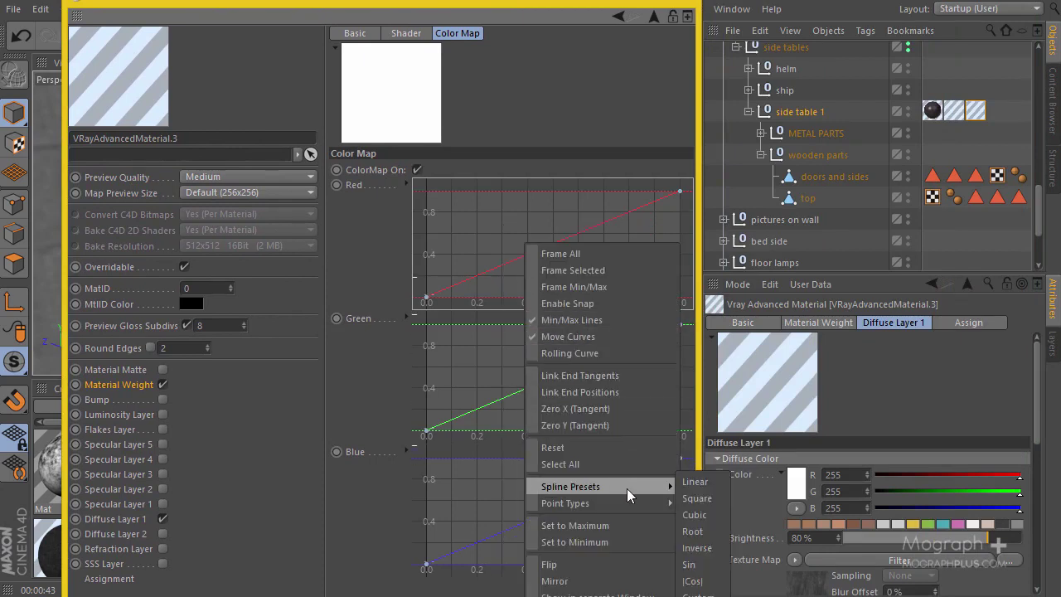
click(689, 488)
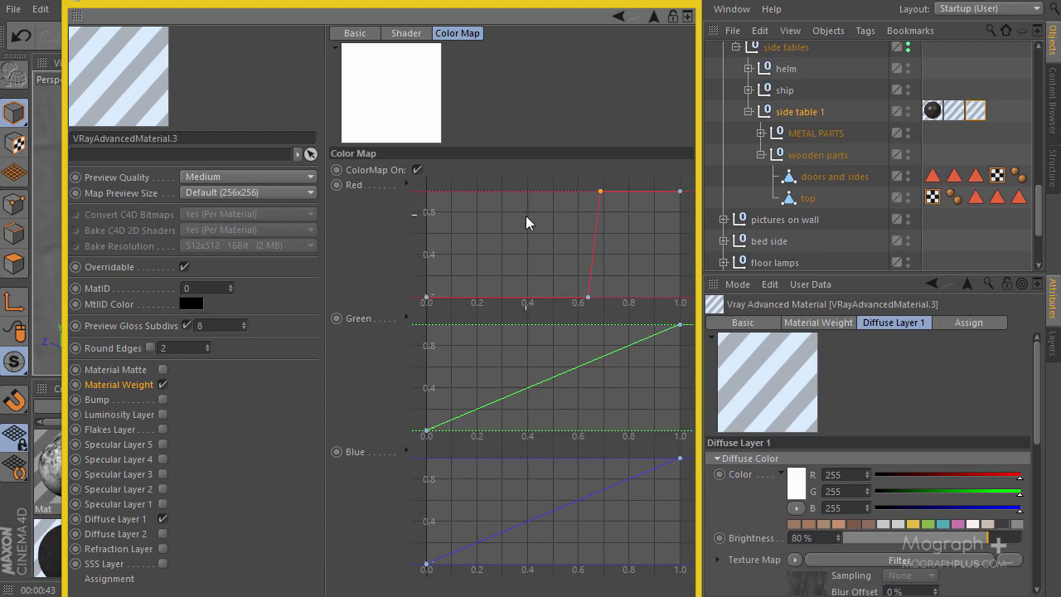
Set the Red curve as an XPressions driver and make the Green and Blue curves driven by it with the Absolute option.
right_click(369, 188)
mouse_move(449, 214)
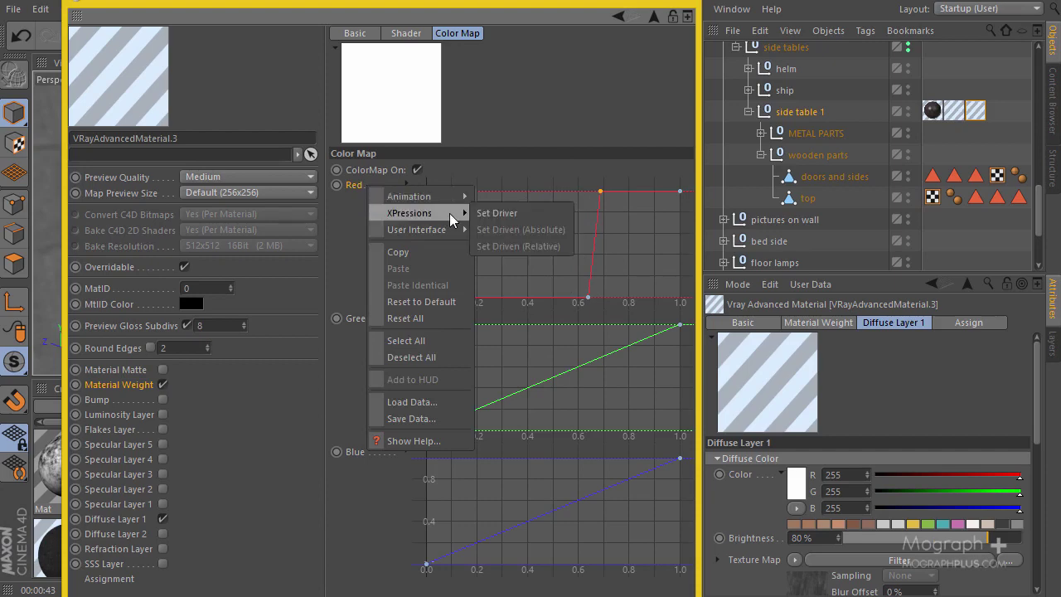
click(506, 215)
right_click(364, 323)
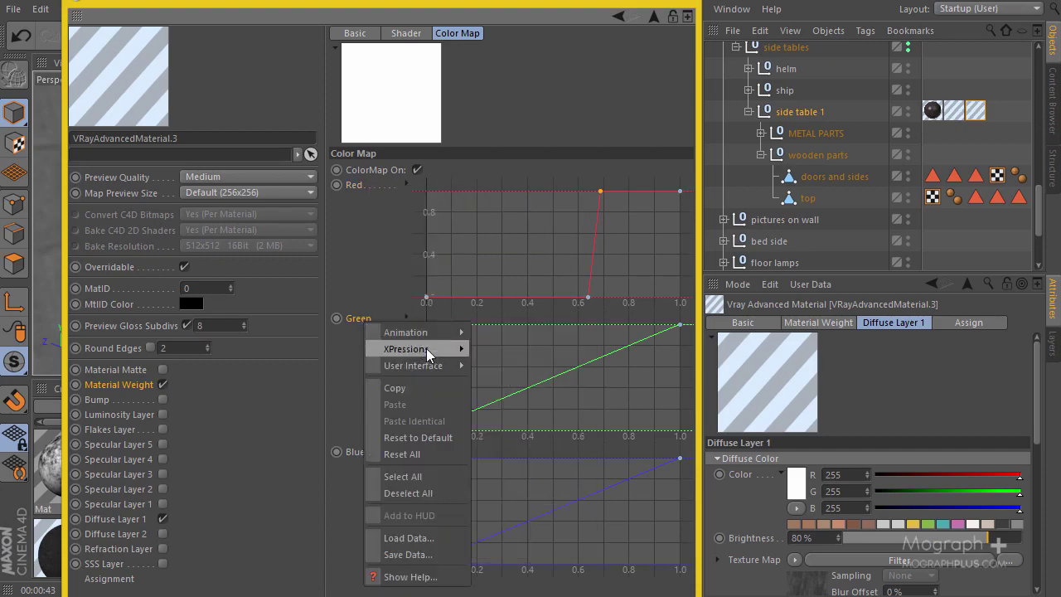
mouse_move(414, 349)
click(502, 364)
right_click(365, 454)
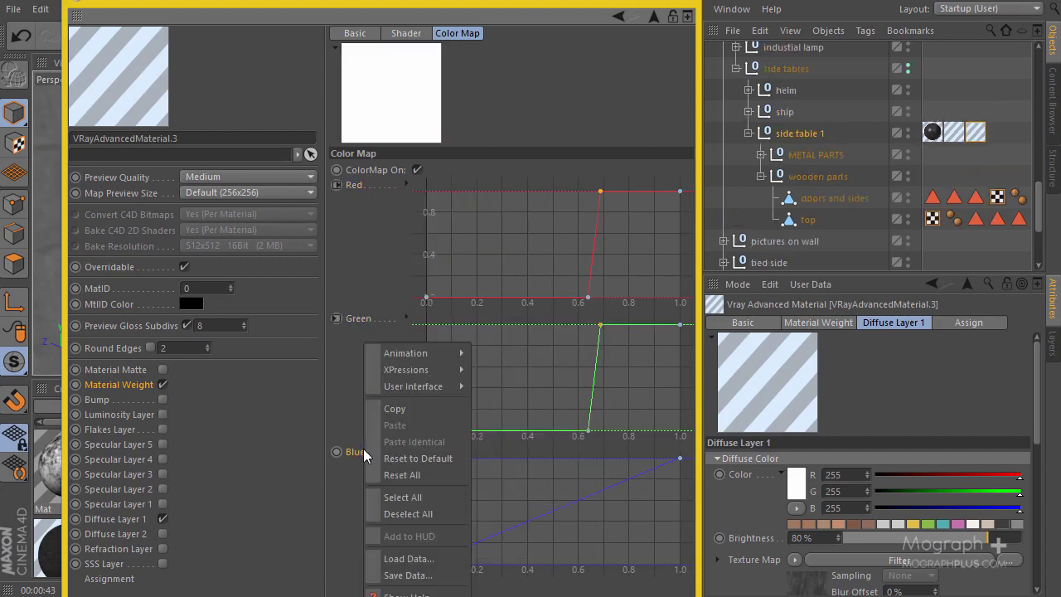
mouse_move(447, 368)
click(508, 380)
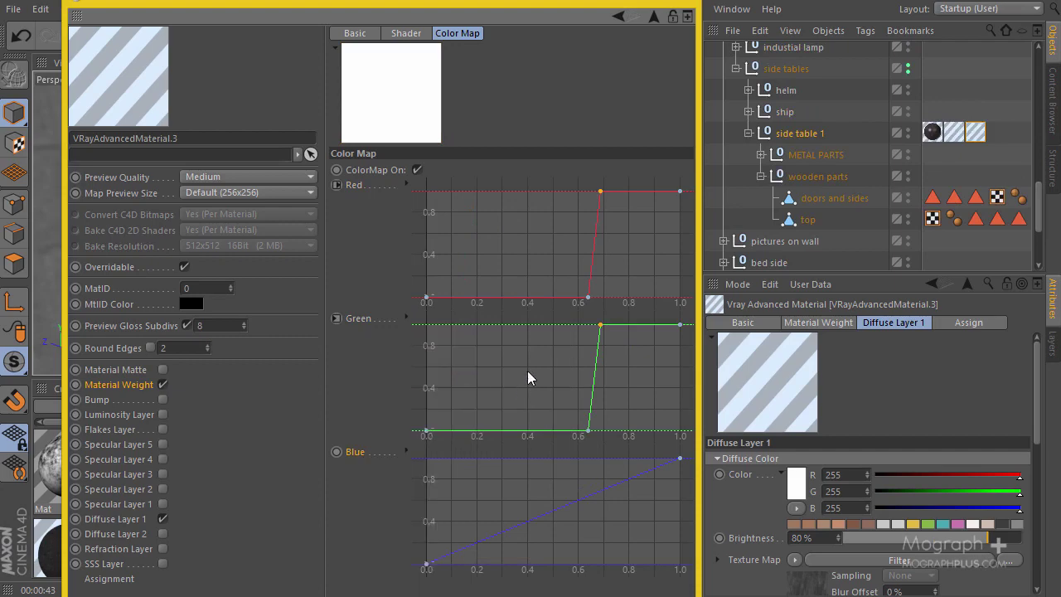
Close the material editor and test-render a region over the table's front drawer.
click(687, 16)
key(x)
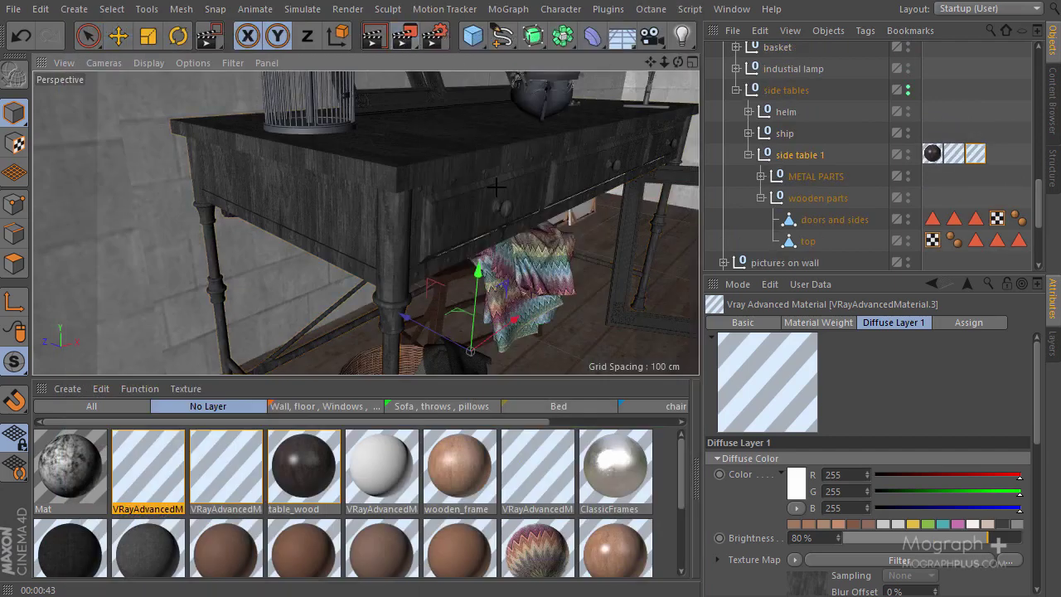
drag(568, 194, 378, 295)
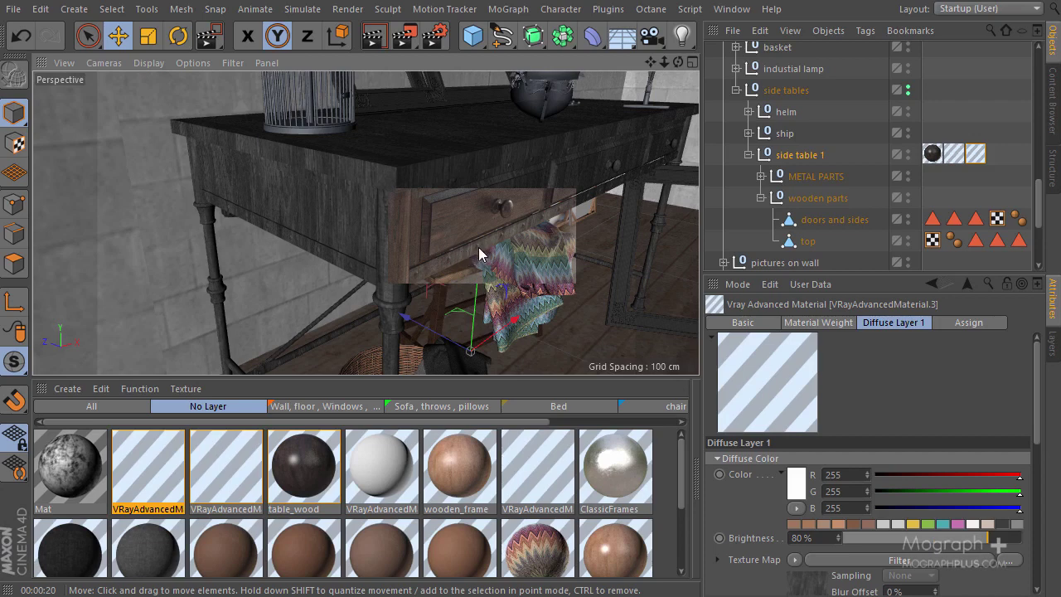
Create a new VRayAdvancedMaterial and place it directly after Mat in the material list.
click(437, 208)
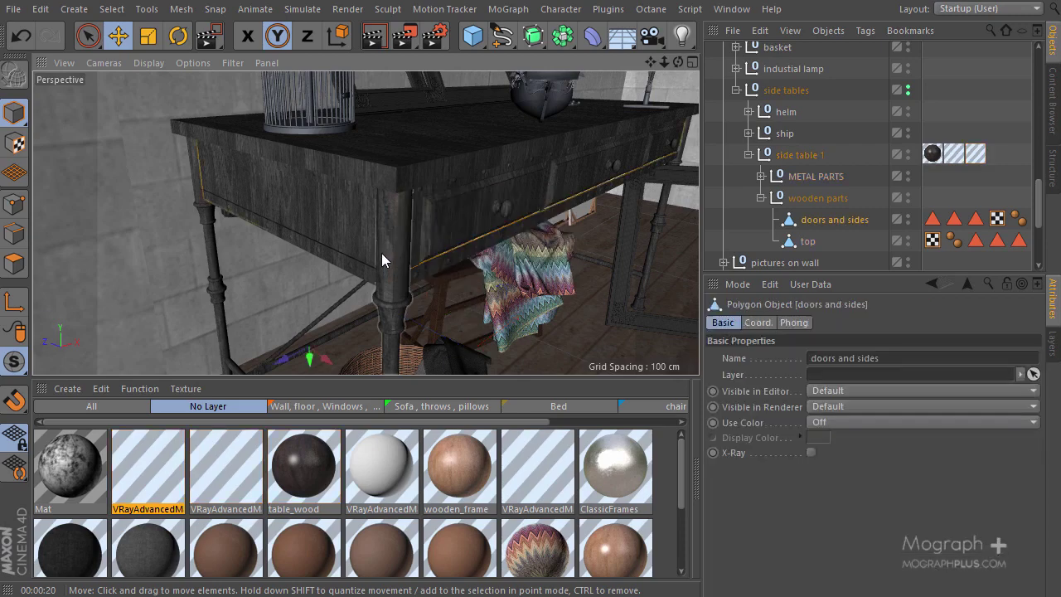
alt+drag(381, 252, 348, 155)
scroll(341, 179, up, 3)
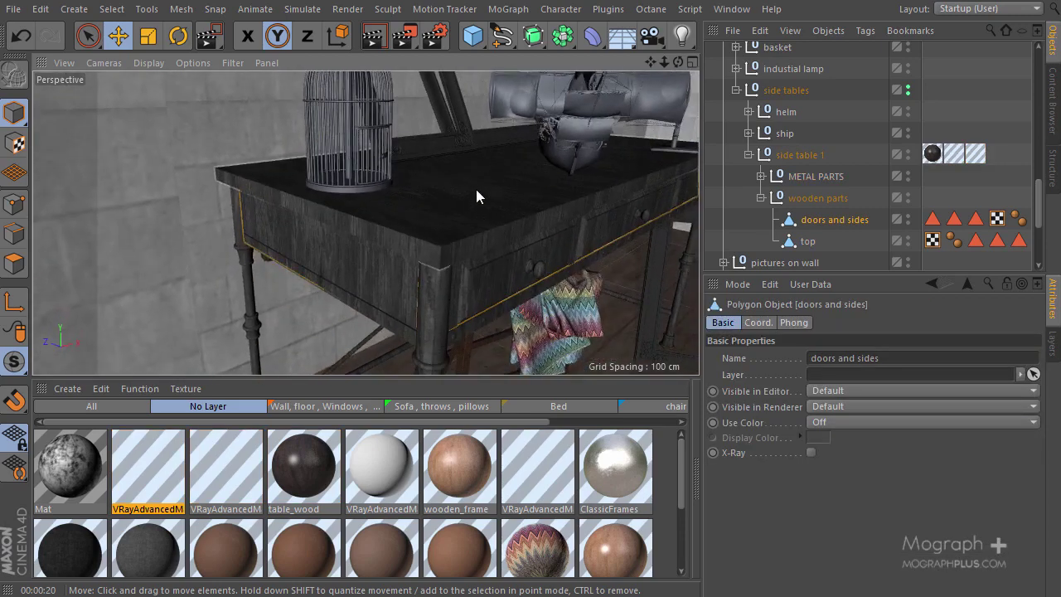
mouse_move(477, 196)
alt+mouse_down()
mouse_move(475, 184)
mouse_move(428, 173)
mouse_move(482, 199)
alt+mouse_up()
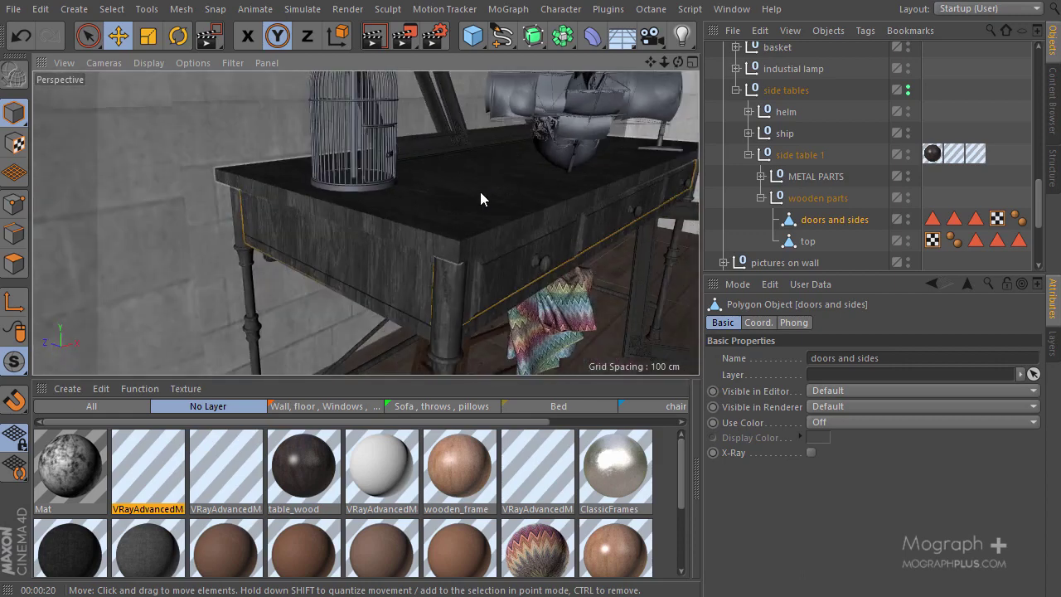
click(75, 393)
mouse_move(119, 435)
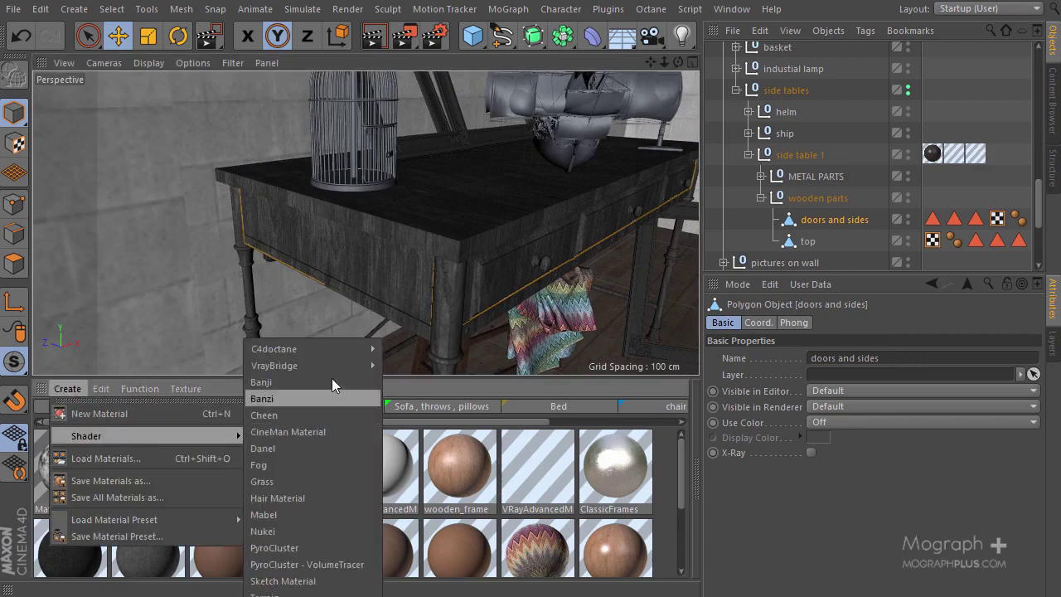
mouse_move(364, 365)
click(433, 378)
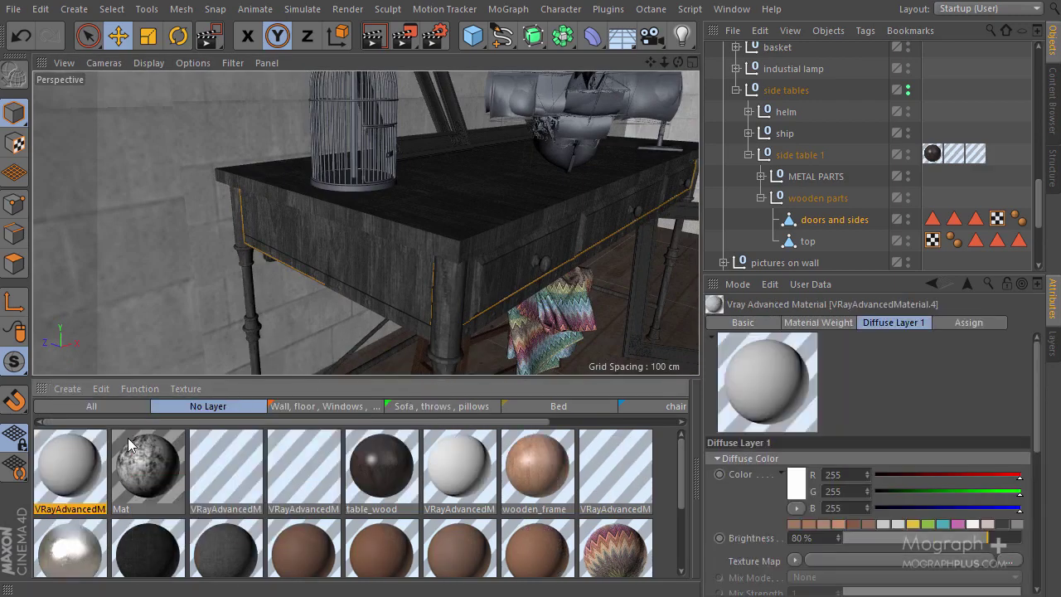
drag(90, 450, 158, 494)
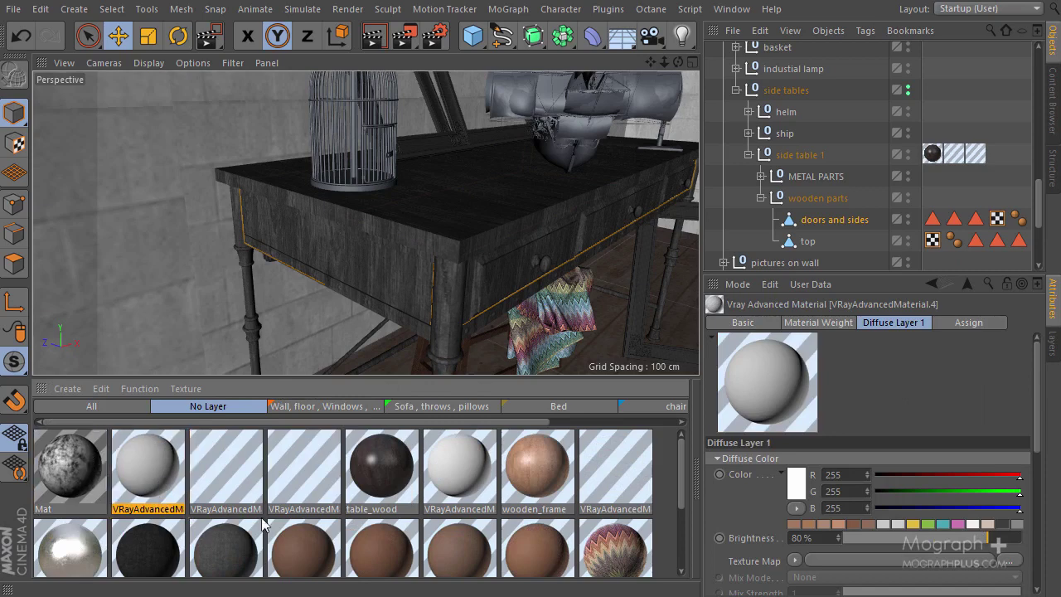
Rename VRayAdvancedMaterial.3 beside table_wood as table_dirt and the dirt material before it as Table_Dirt_Inverted.
double_click(333, 508)
text(t)
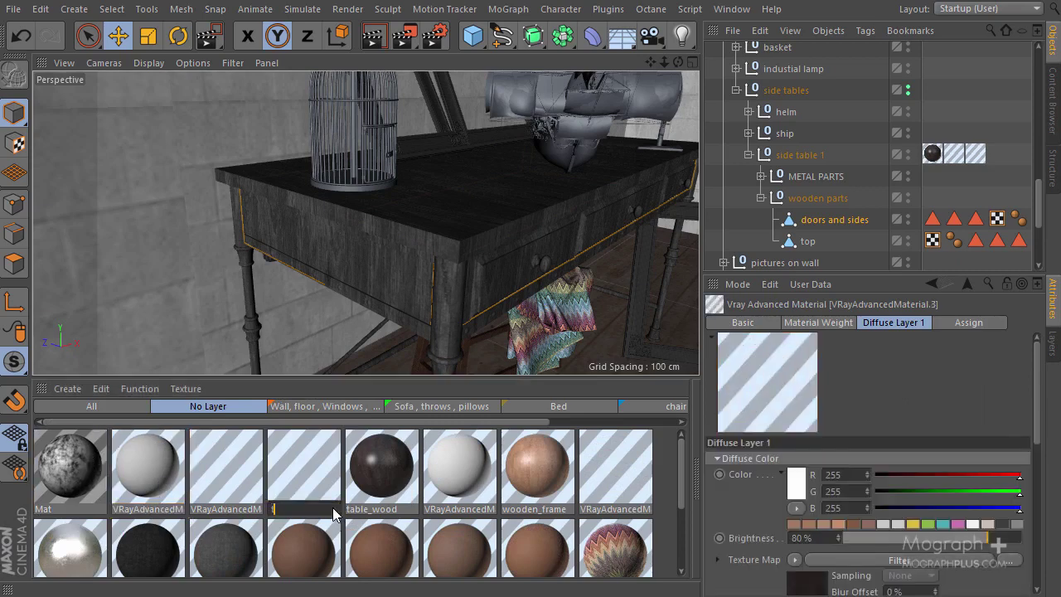
text(able_dirt)
key(Return)
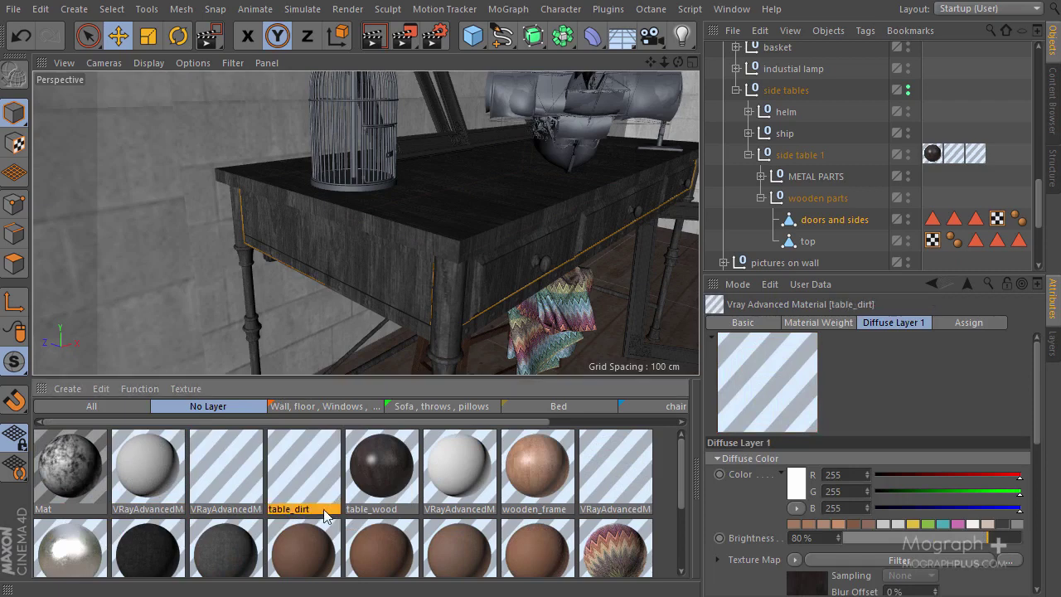
double_click(243, 509)
text(Table_Dirt_)
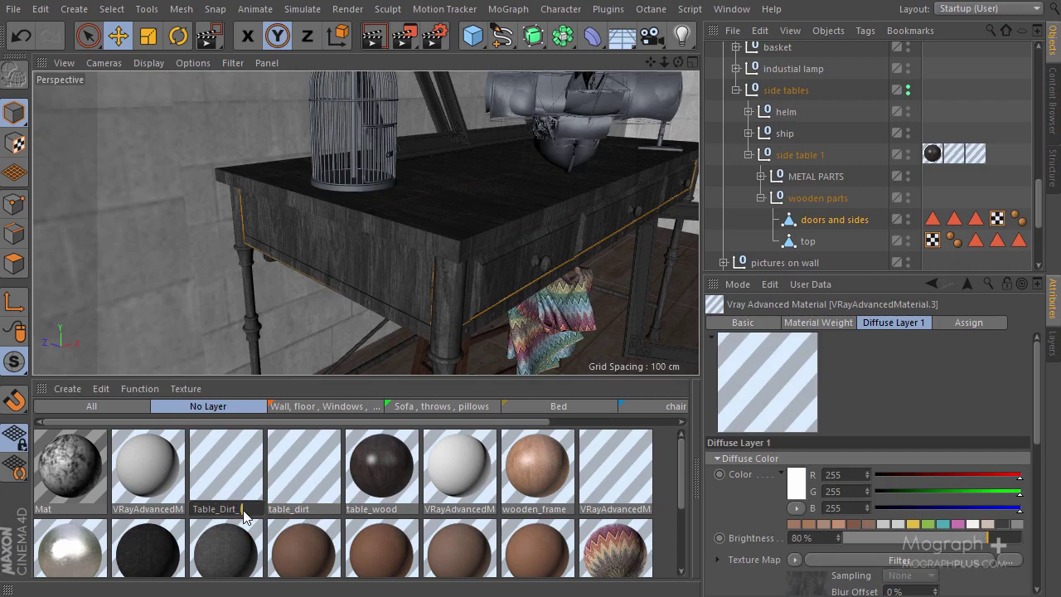
text(rted)
key(Return)
Rename the new grey VRayAdvancedMaterial.4 as Table_Dust.
click(135, 509)
double_click(131, 509)
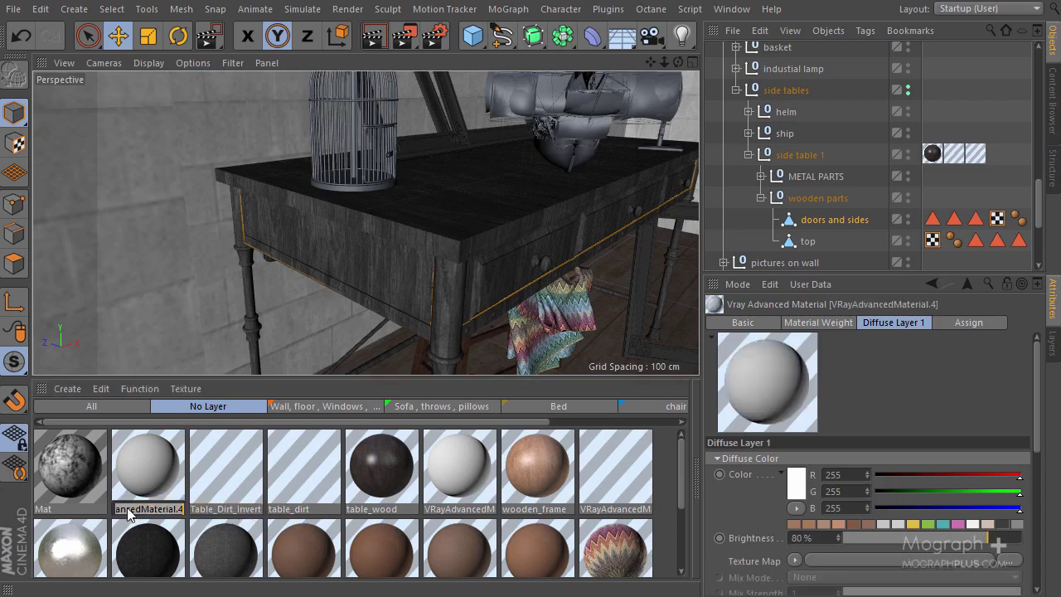
text(T)
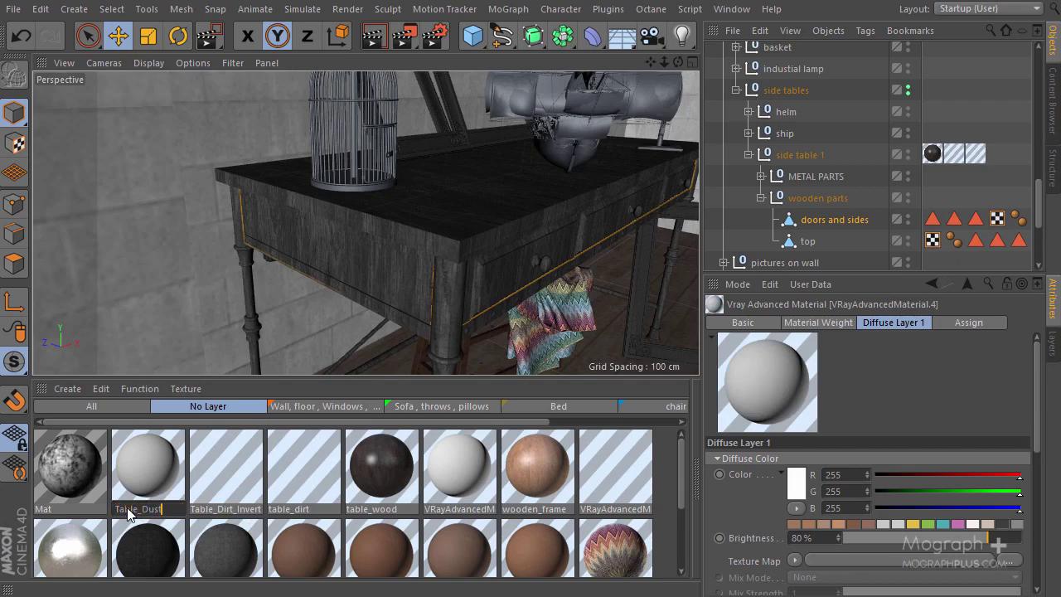
text(able_Dust)
key(Return)
Set Table_Dust's diffuse color to RGB 137, 136, 132 and load a Falloff shader as its Material Weight color map.
double_click(125, 463)
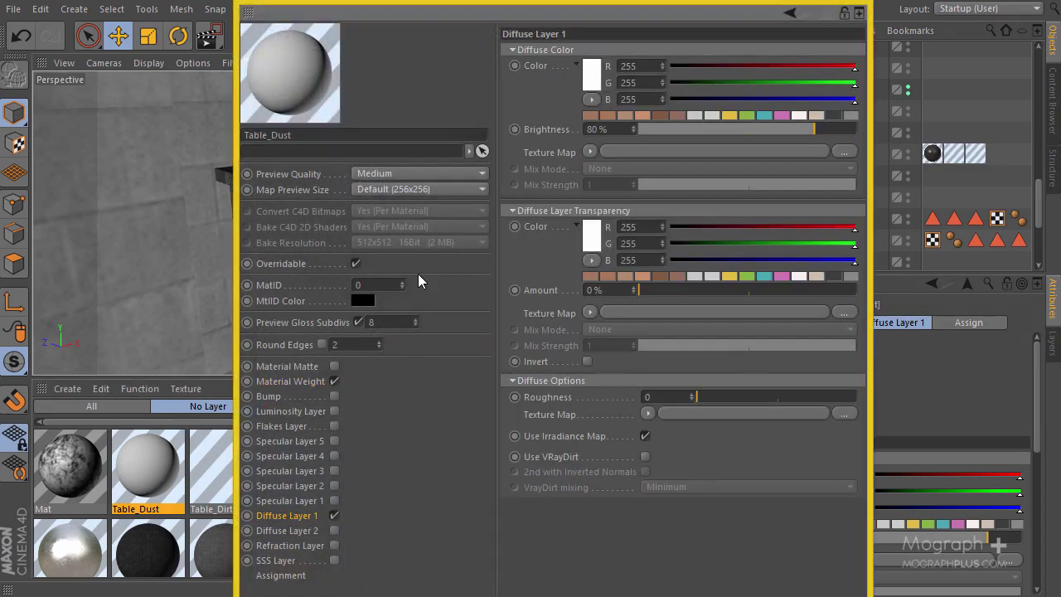
click(856, 117)
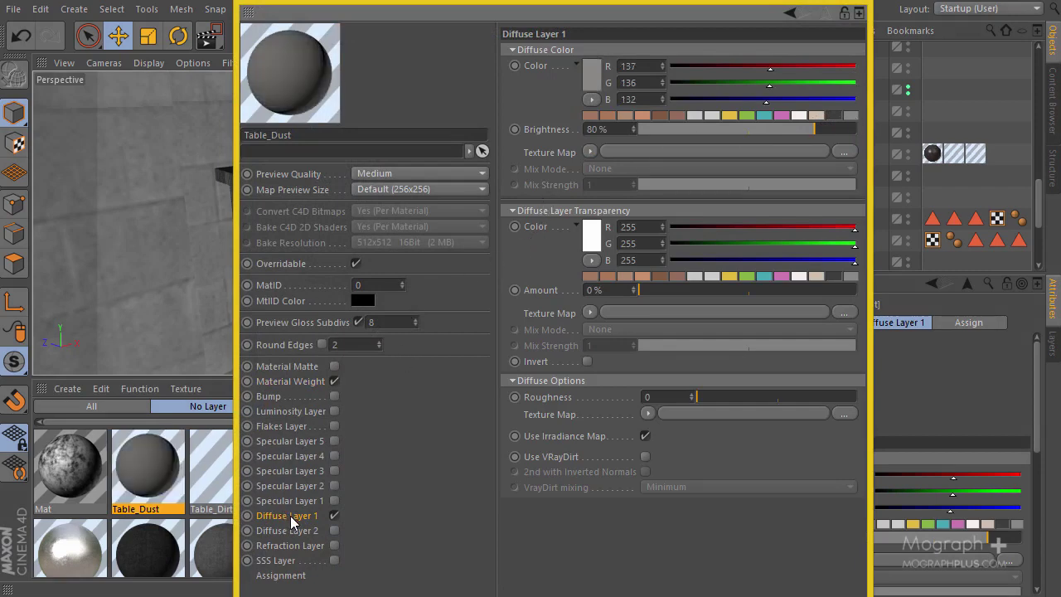
click(310, 384)
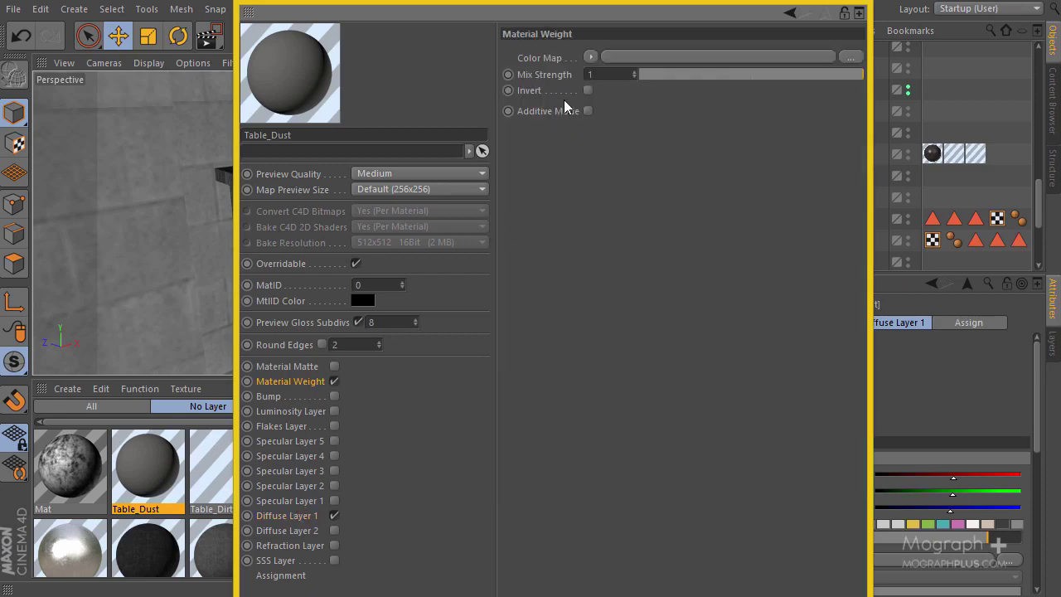
click(587, 57)
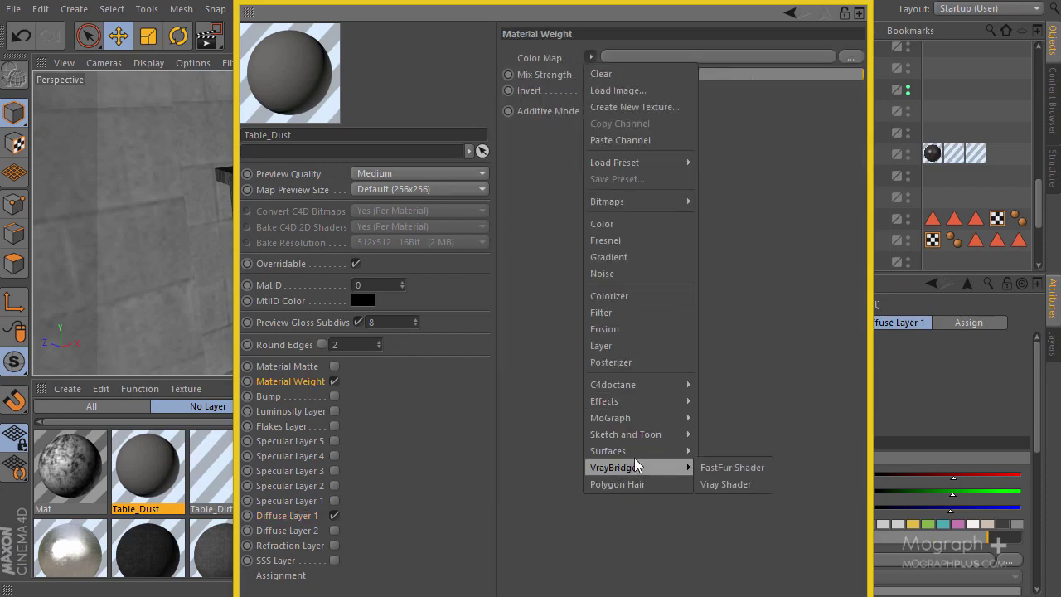
mouse_move(638, 461)
mouse_move(642, 401)
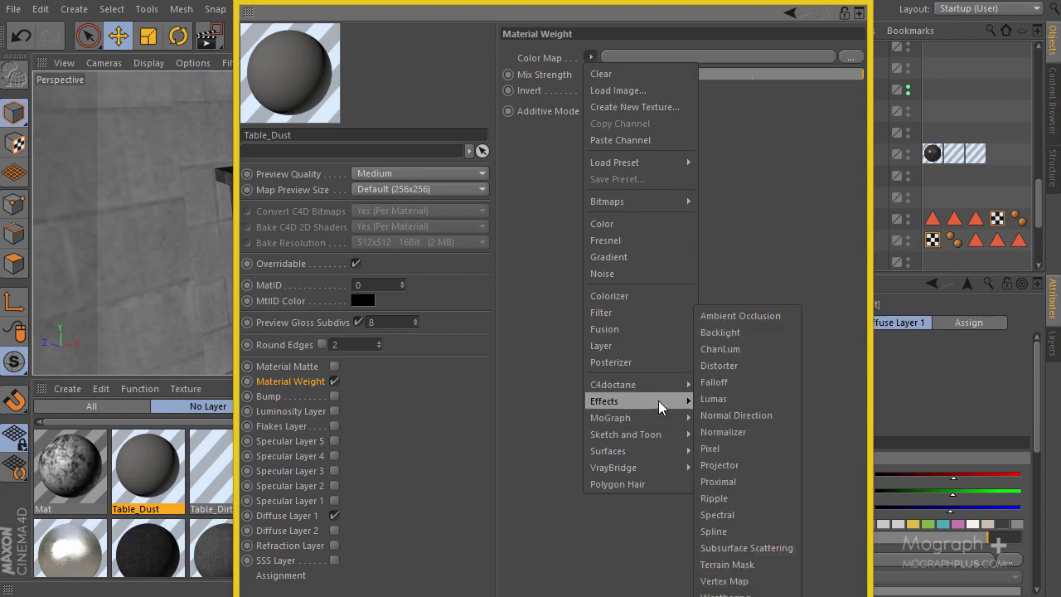
click(751, 377)
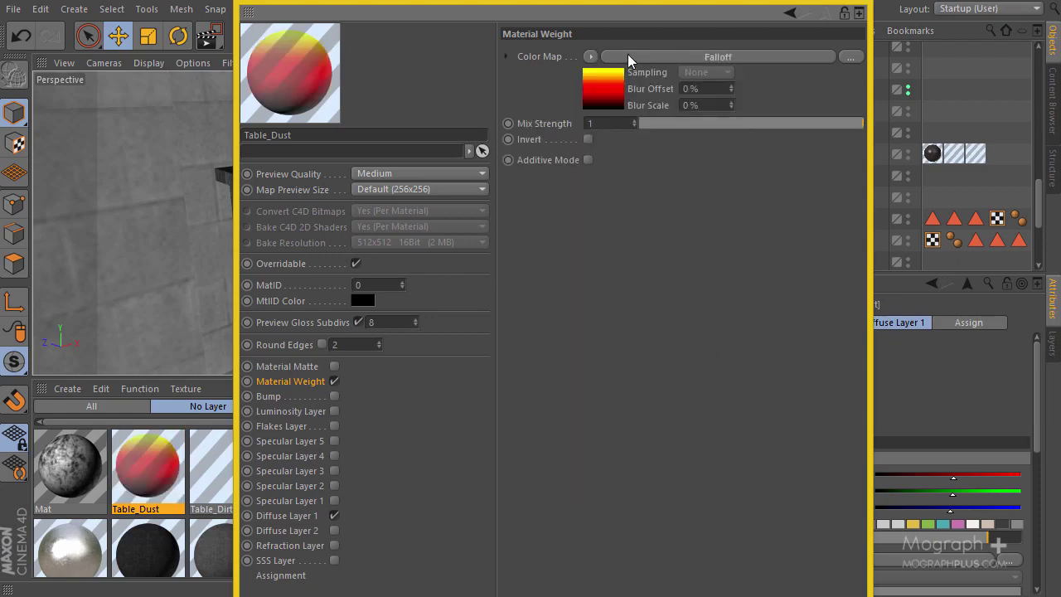
Remove the red knot from the Falloff gradient and change the yellow end knot to white.
click(624, 82)
drag(717, 224, 710, 306)
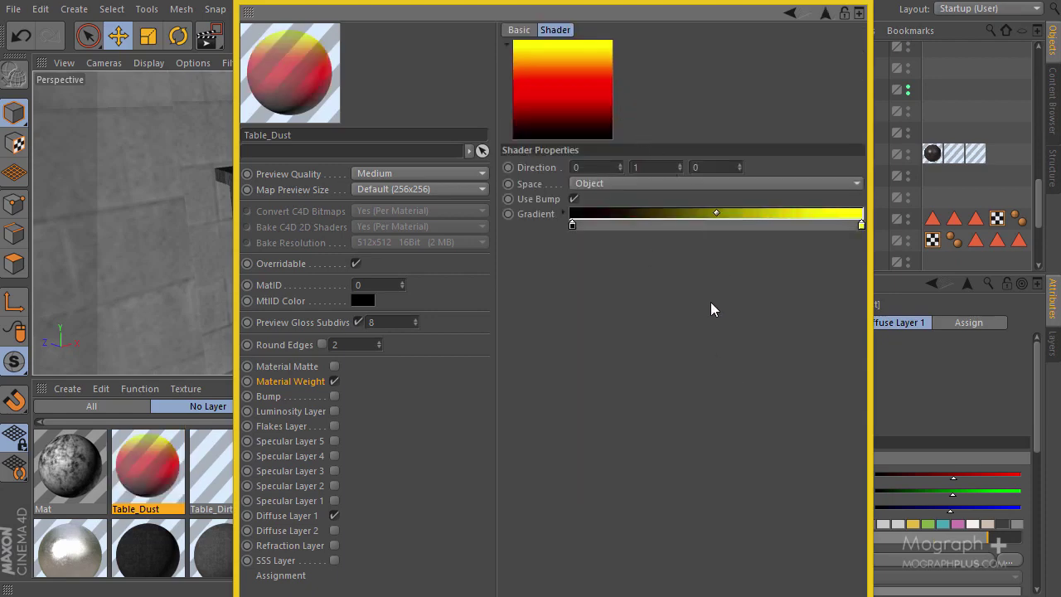
double_click(862, 228)
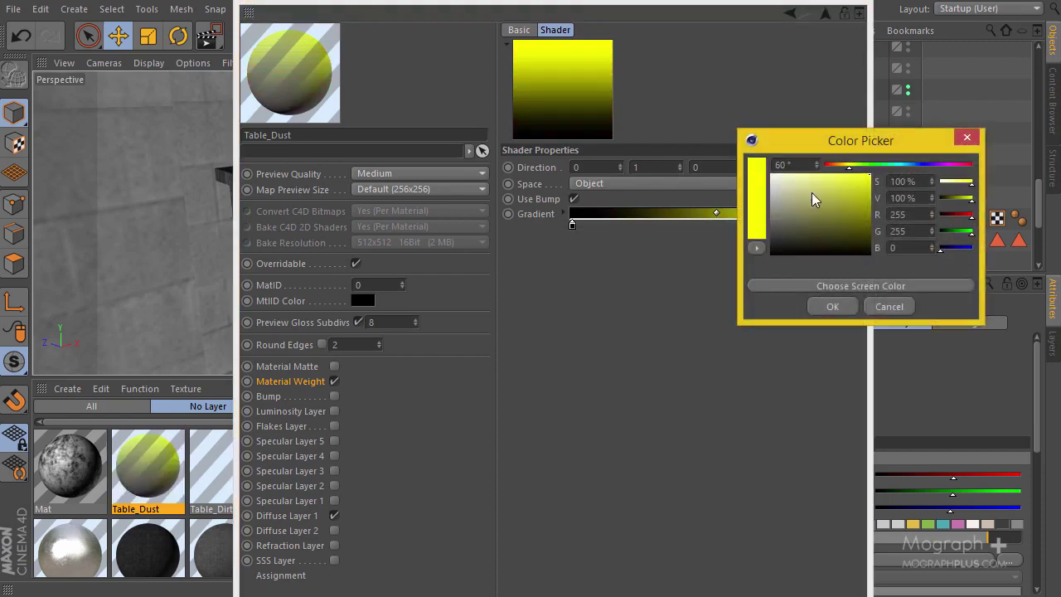
drag(813, 196, 771, 176)
click(816, 306)
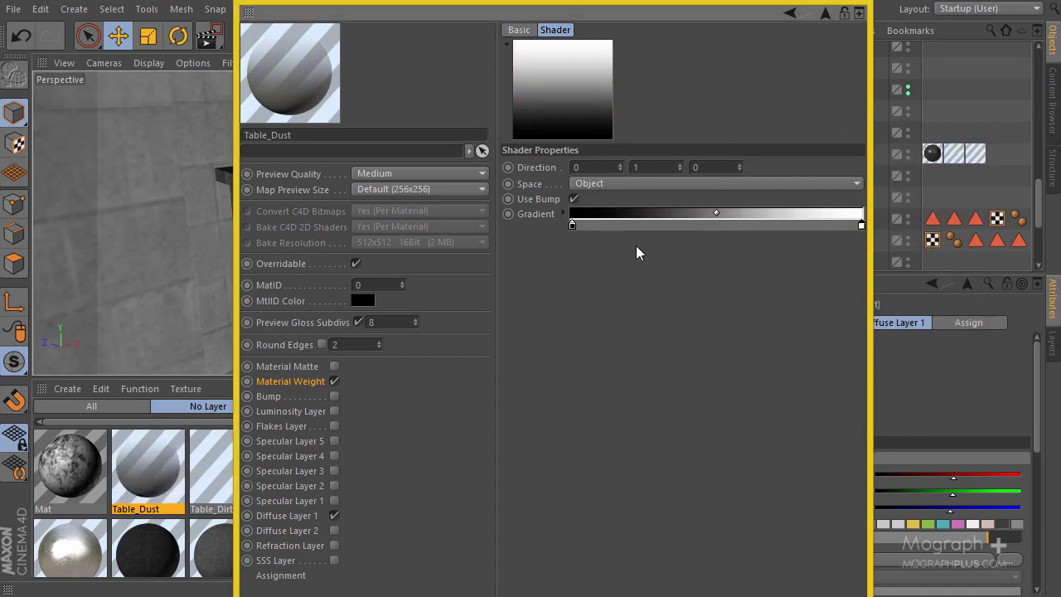
Invert the Falloff gradient's knots and set its Space to World.
right_click(699, 215)
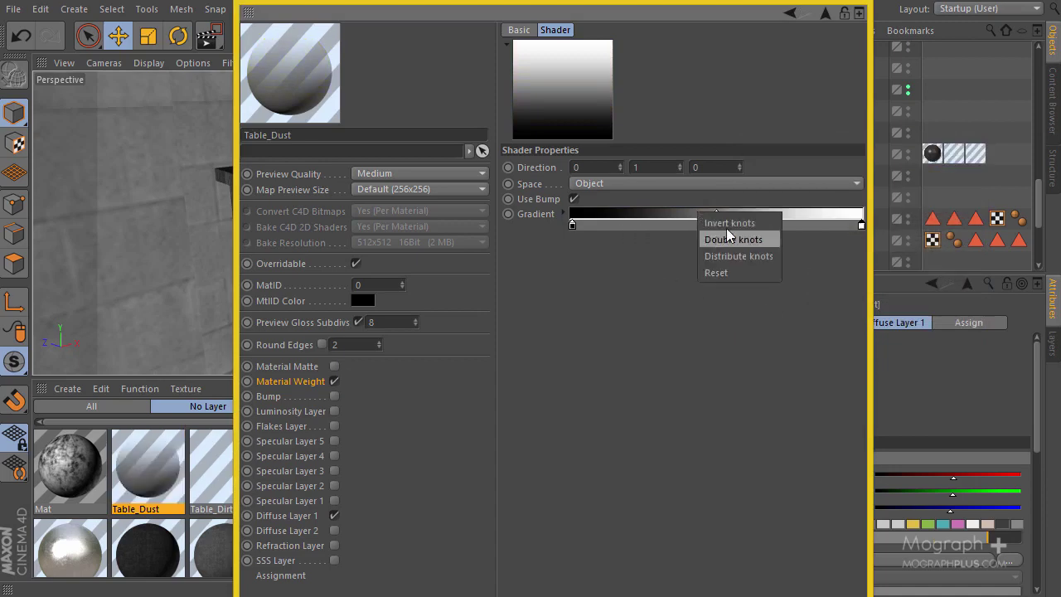
click(717, 239)
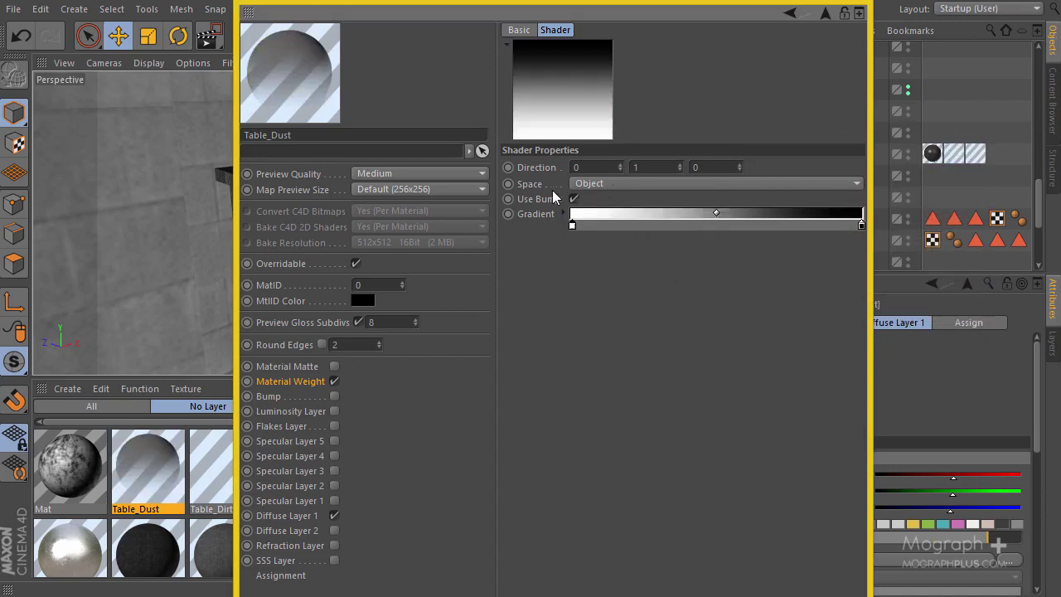
click(594, 184)
click(613, 200)
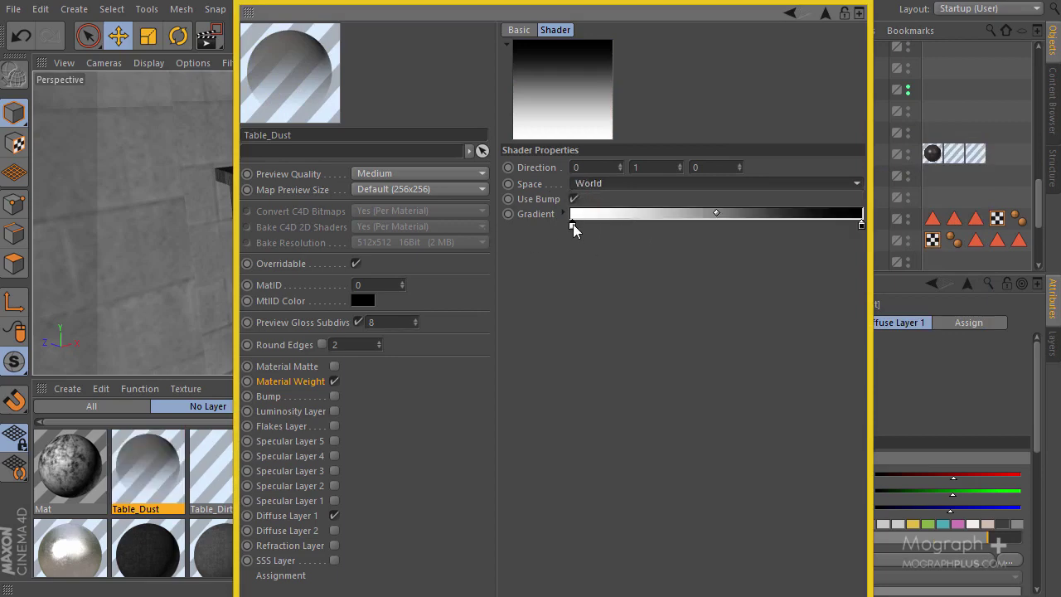
click(655, 168)
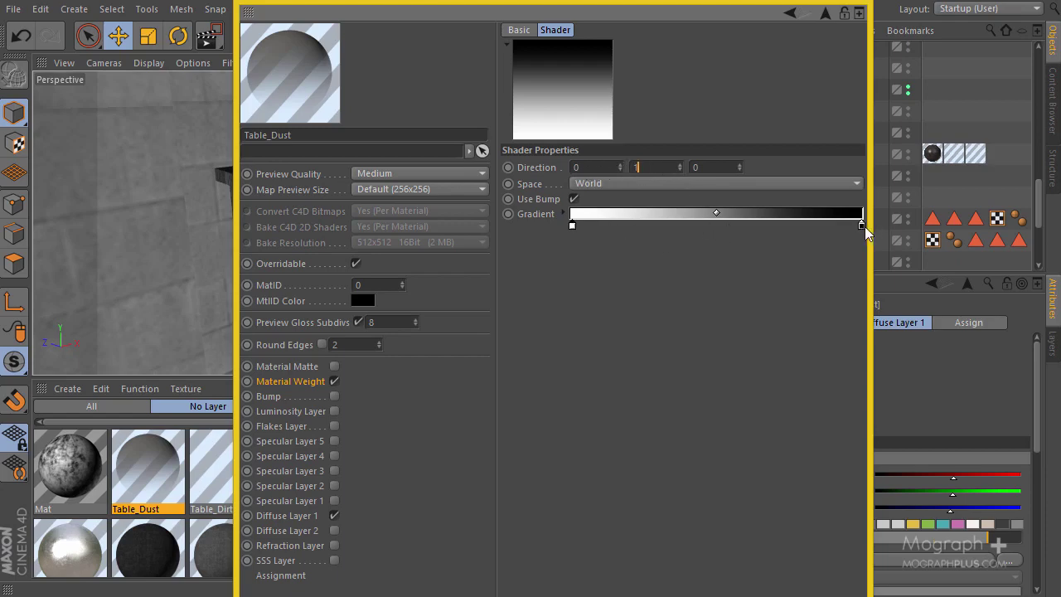
Move the gradient's white and black knots close together at about 70% for a sharp transition, and close the material editor.
drag(862, 226, 813, 230)
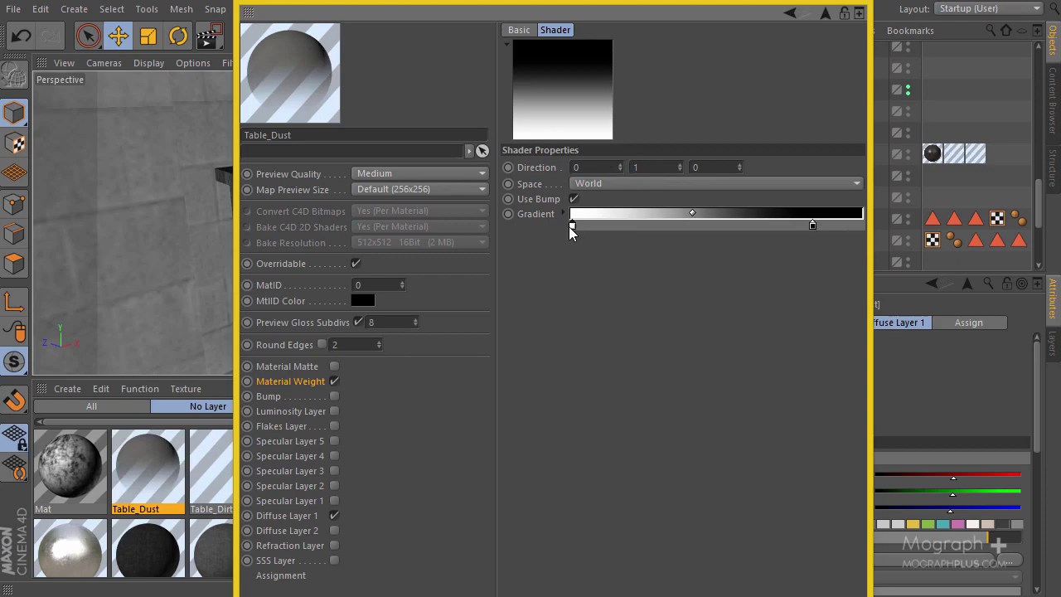
drag(570, 232, 710, 229)
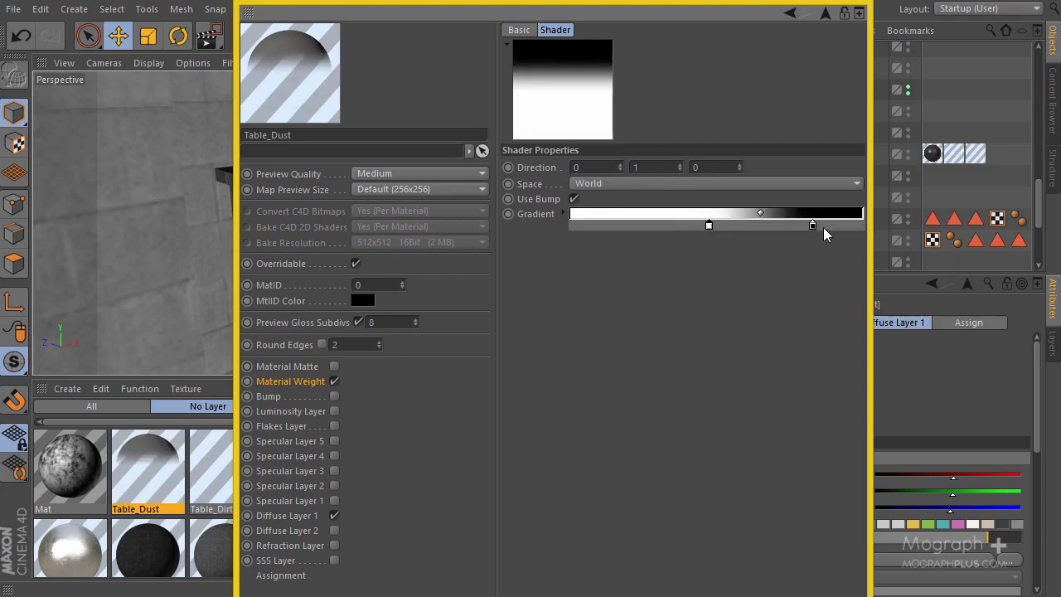
drag(813, 229, 781, 232)
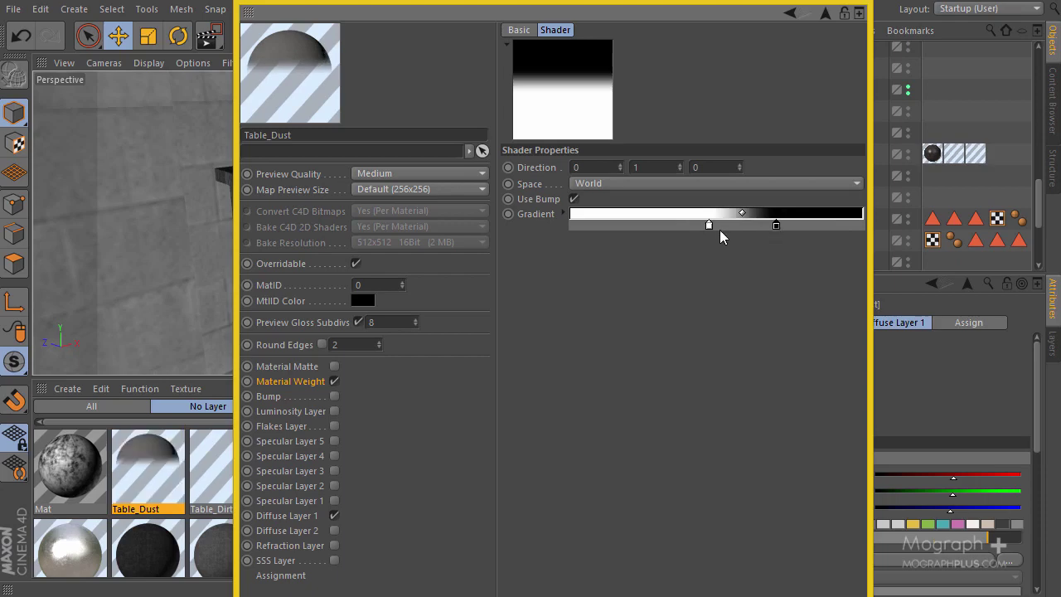
drag(712, 232, 771, 226)
click(849, 7)
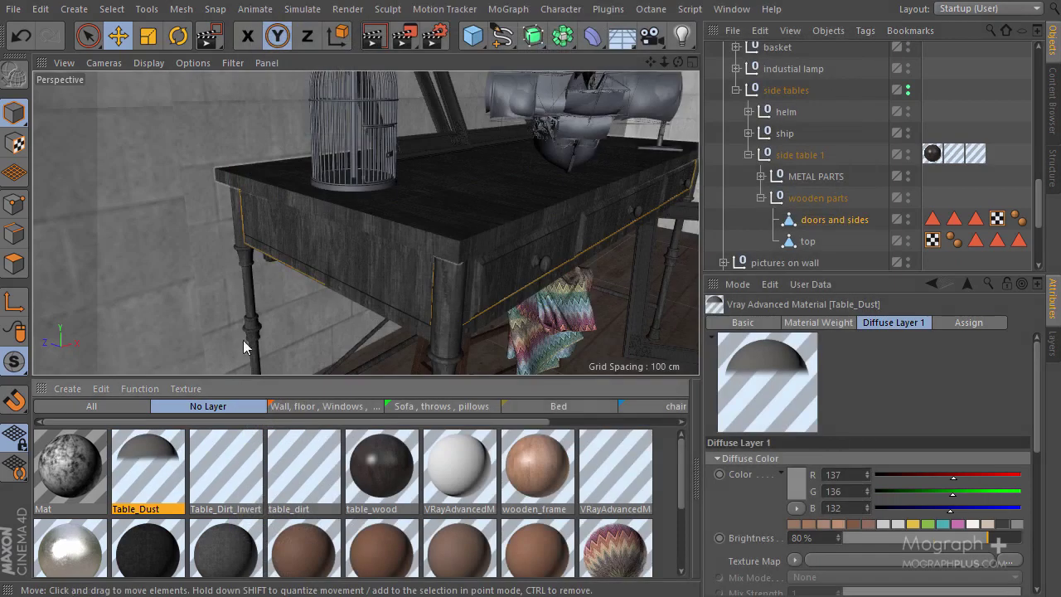
Apply Table_Dust to side table 1 with Mix Textures enabled and test-render a region covering most of the table.
mouse_move(199, 453)
mouse_down()
mouse_move(816, 199)
mouse_move(808, 164)
mouse_up()
click(813, 428)
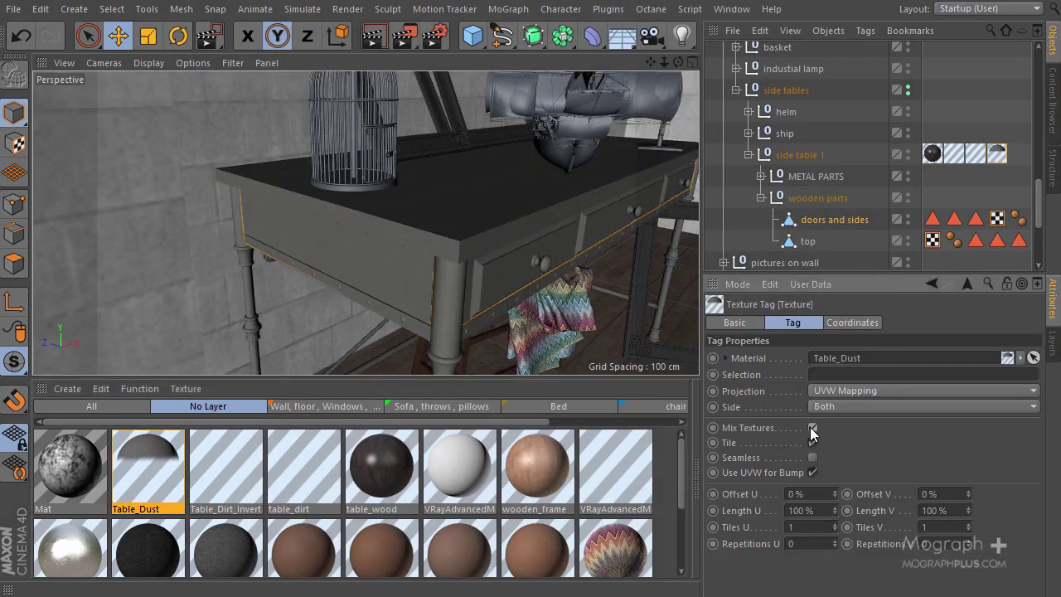
click(404, 36)
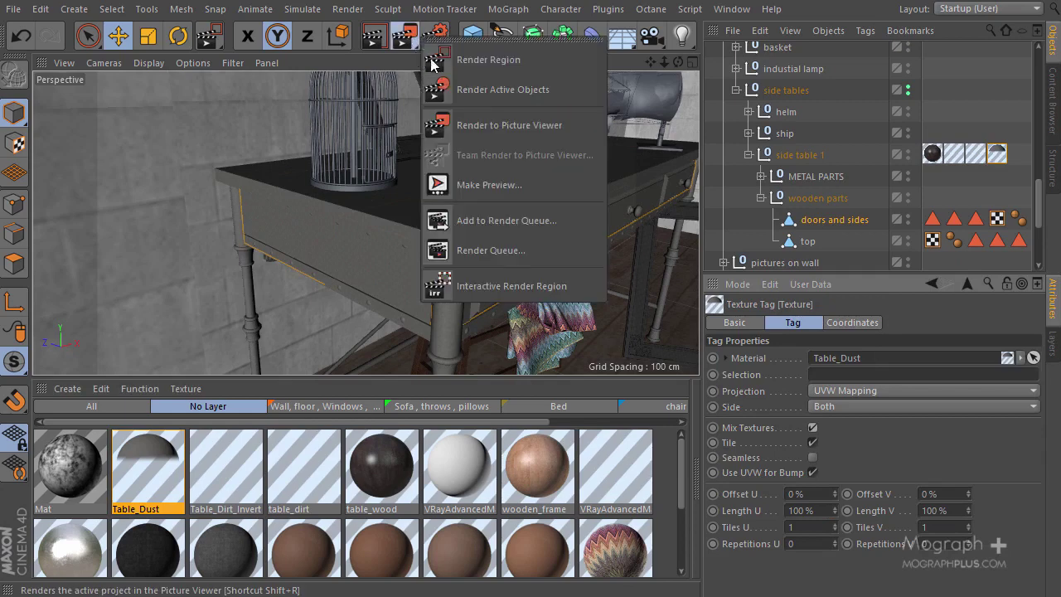
click(247, 35)
drag(221, 131, 646, 331)
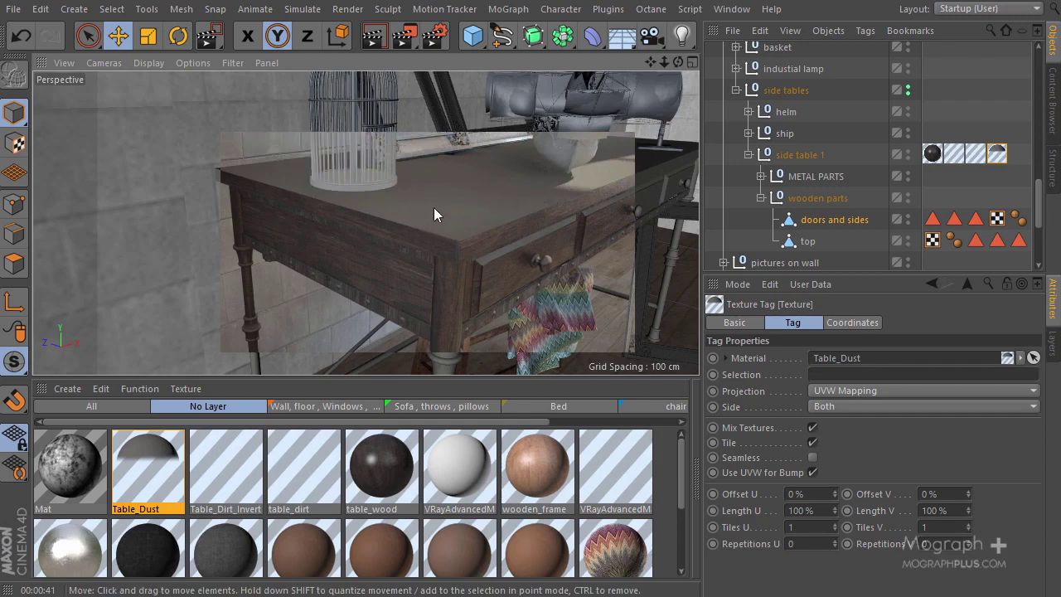
Replace the texture in the Mat material's Color channel with Dirt16.png and close the material editor.
alt+drag(326, 234, 373, 228)
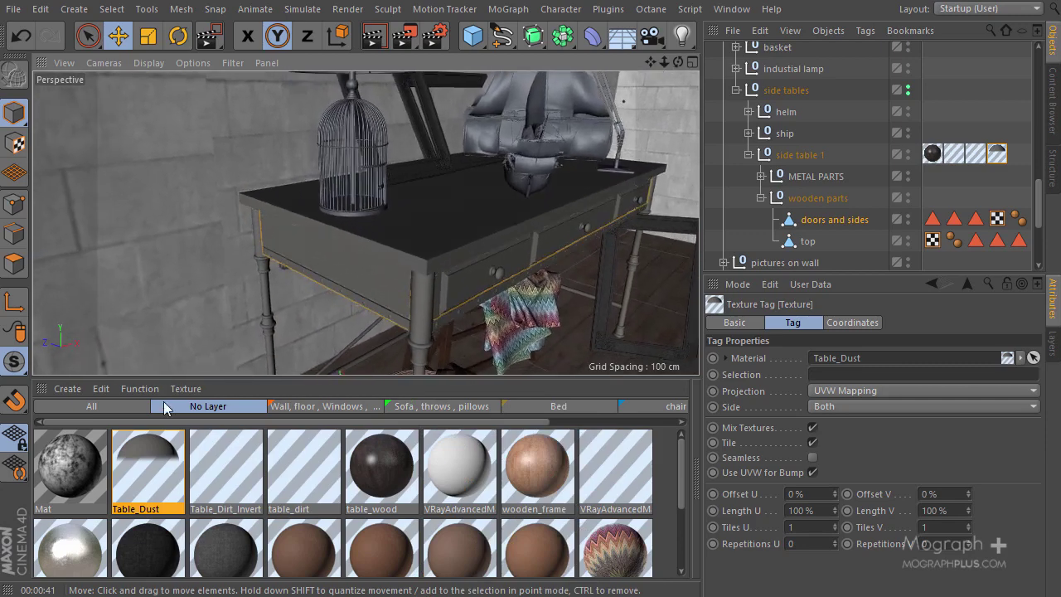
double_click(56, 463)
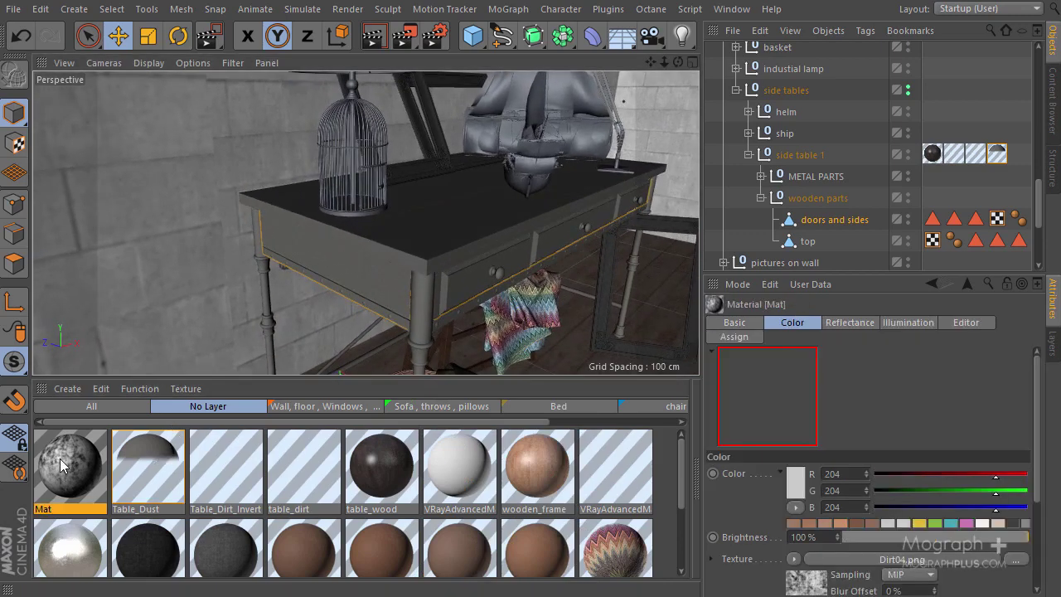
click(321, 227)
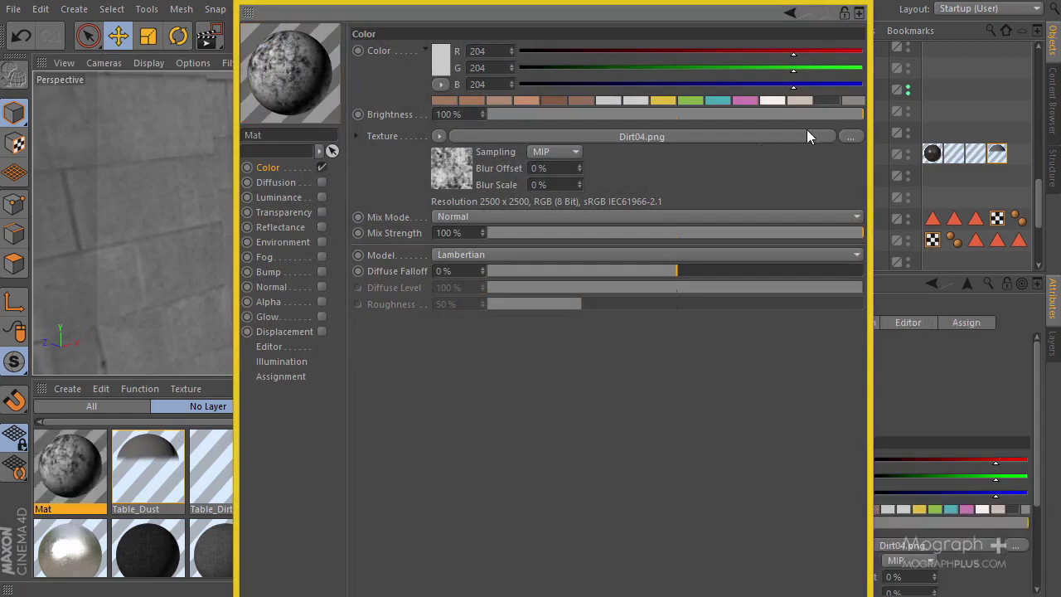
click(841, 137)
click(675, 337)
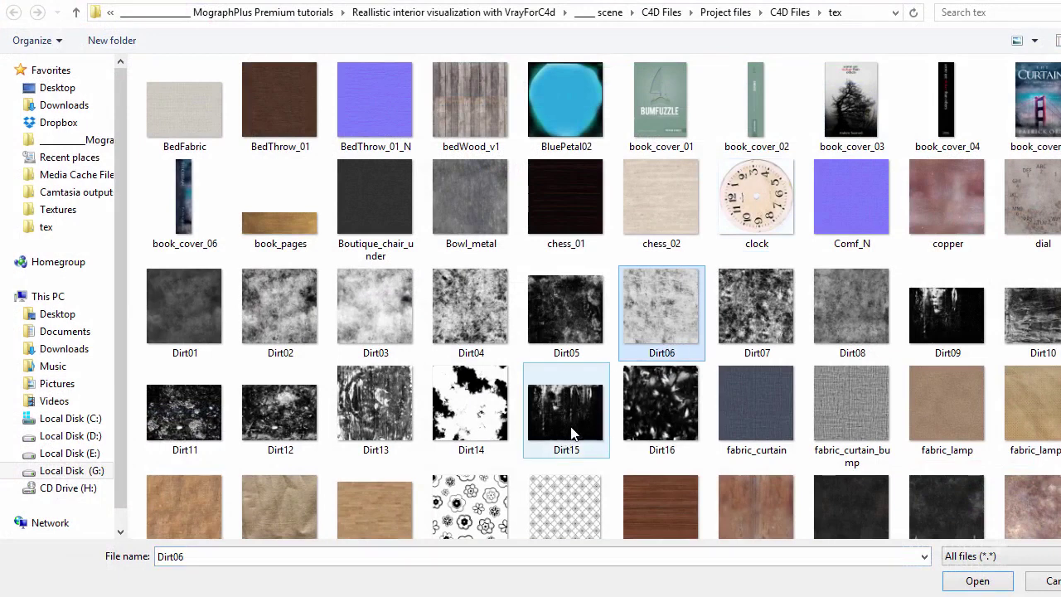
double_click(649, 406)
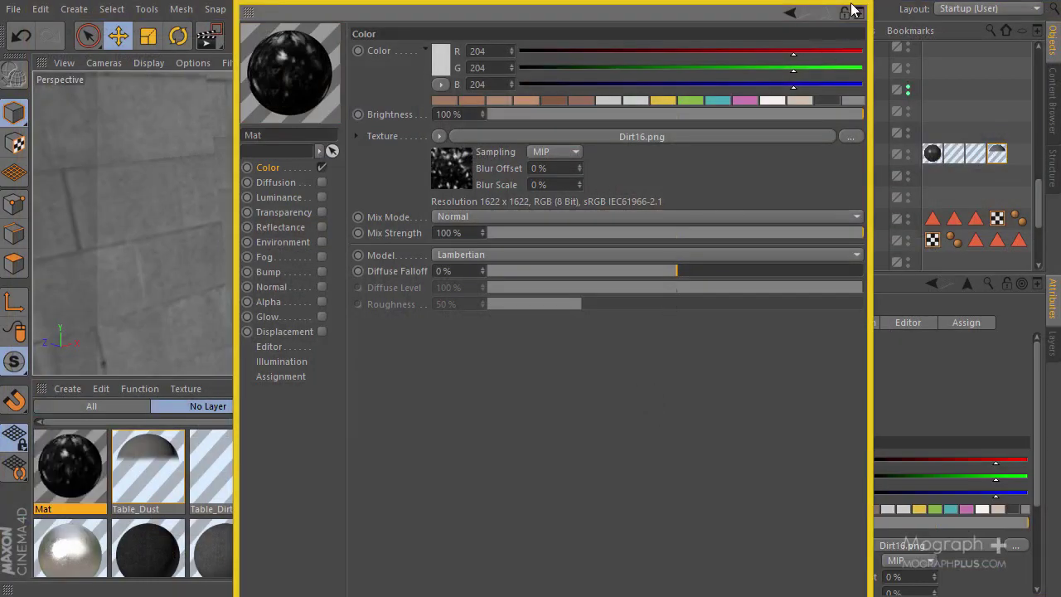
click(858, 11)
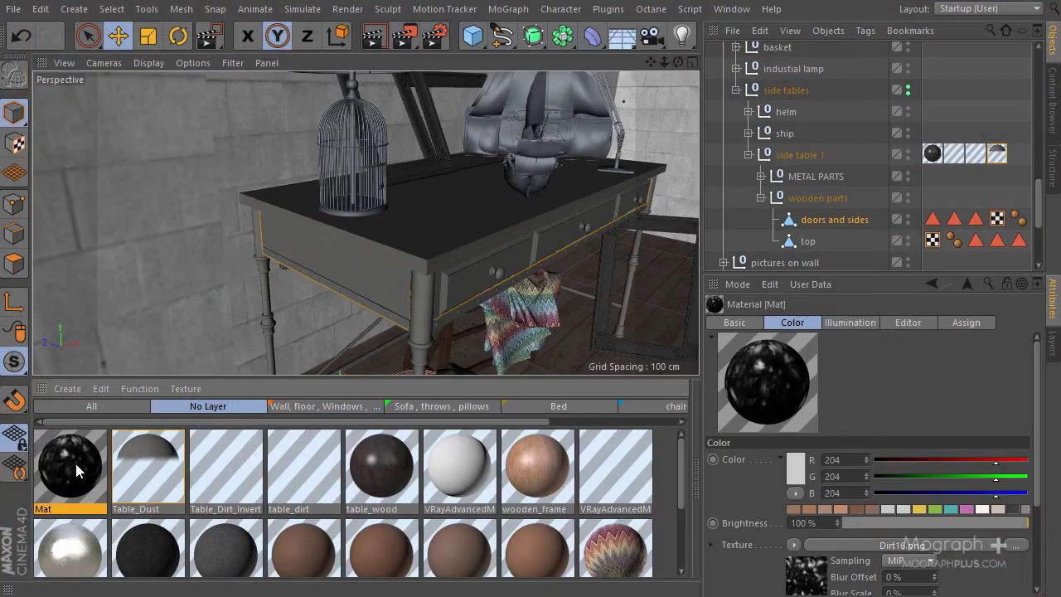
Apply Mat to the side table 1 group and set its texture projection to Cubic.
drag(76, 471, 804, 155)
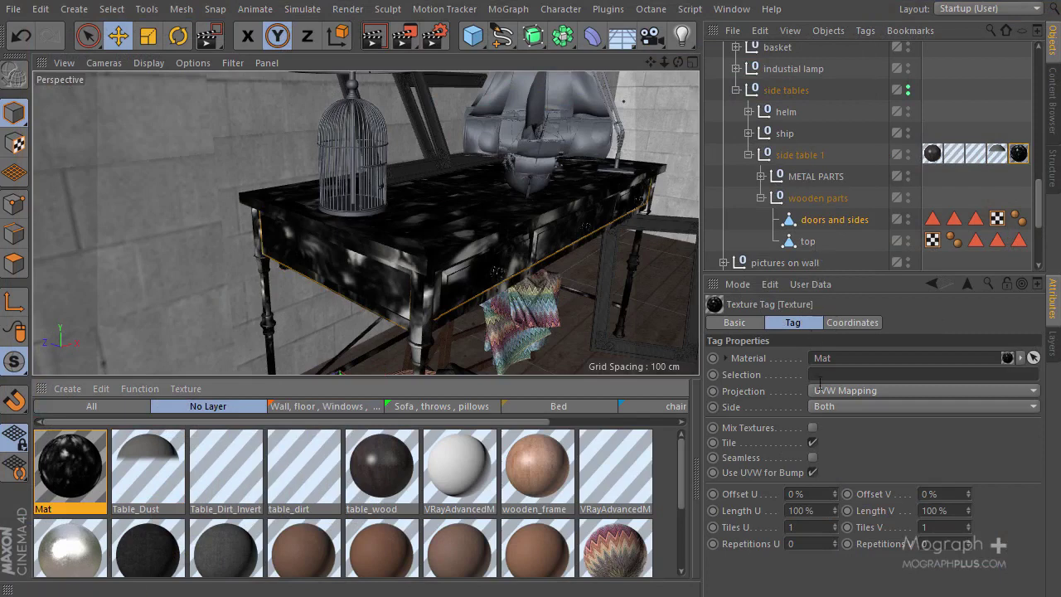
click(875, 395)
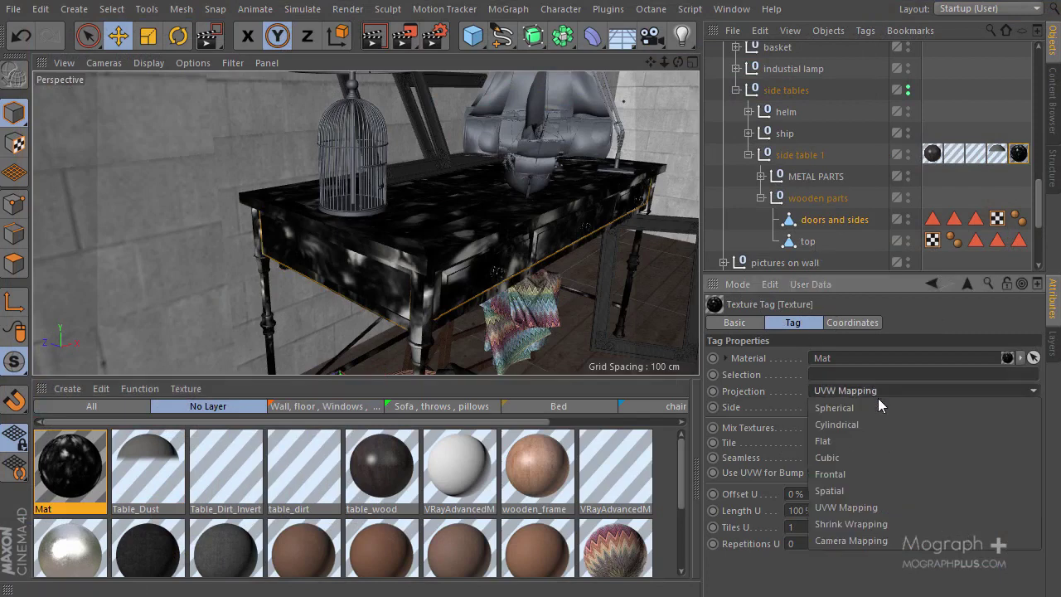
click(879, 453)
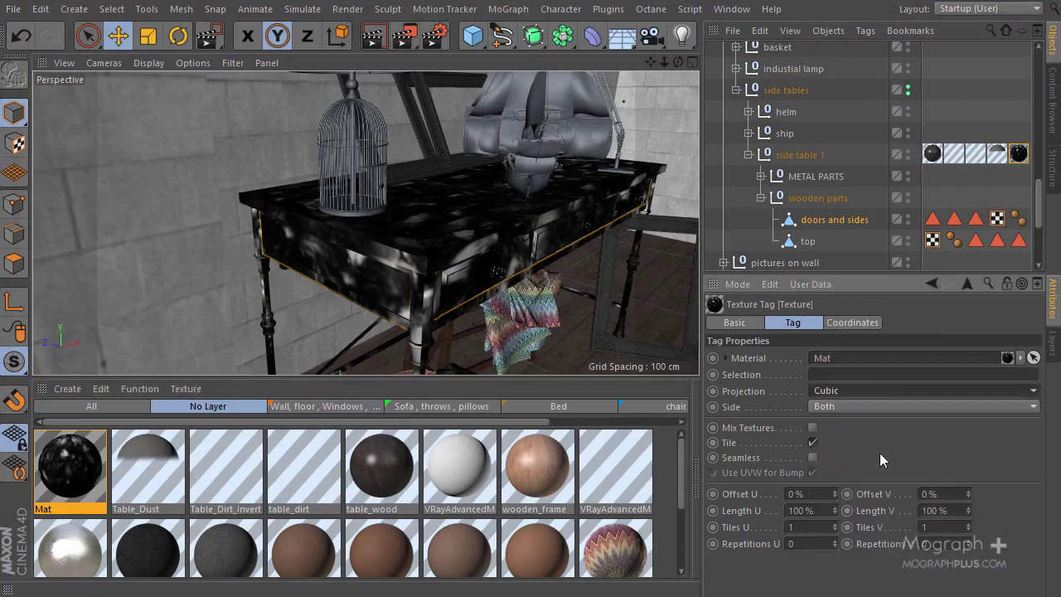
Set Length U and Length V of the Mat texture tag to 25%.
click(818, 510)
text(25)
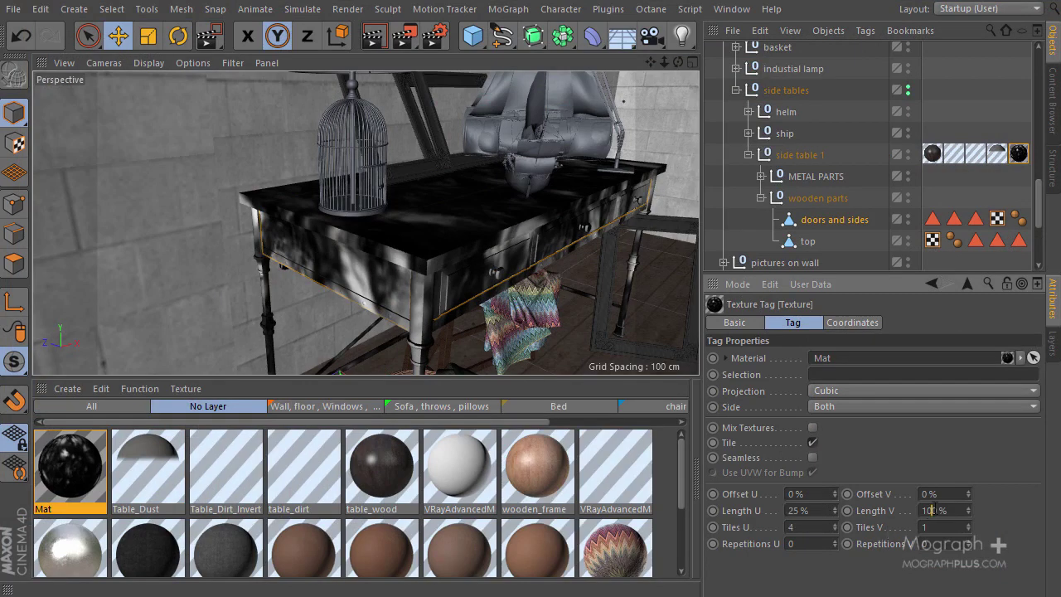
click(930, 509)
text(25)
key(Return)
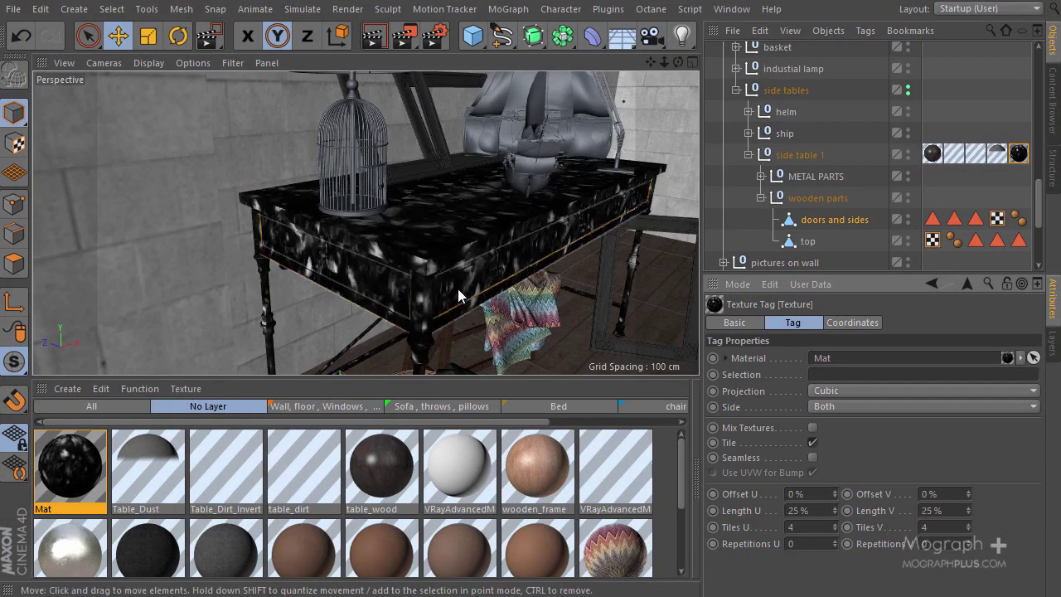
Enlarge the dirt pattern on the table by setting the Mat tag's Length U and Length V to 50%.
alt+drag(578, 300, 512, 302)
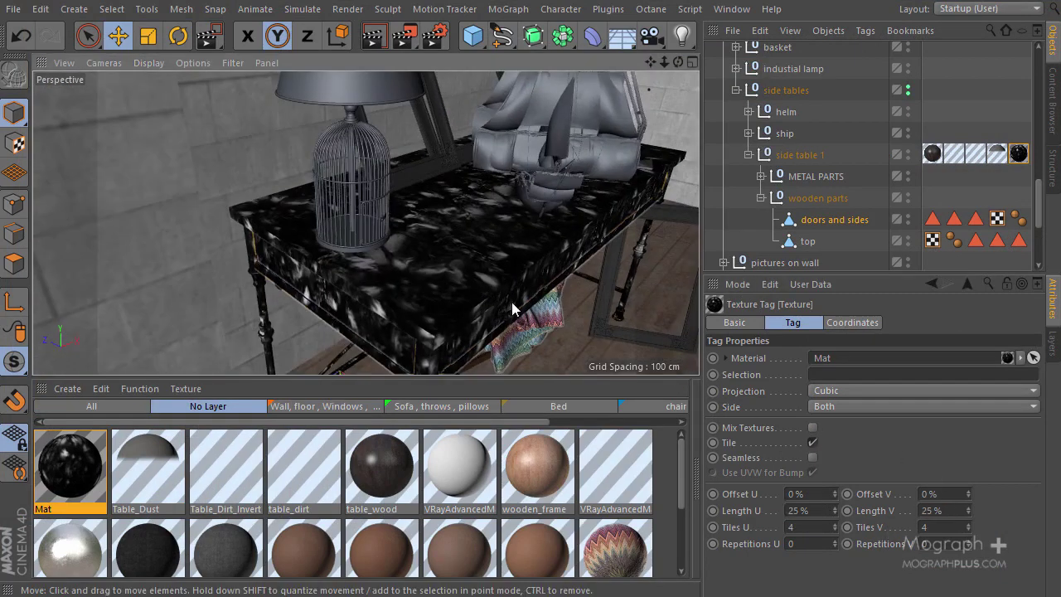
click(793, 509)
text(50)
key(Return)
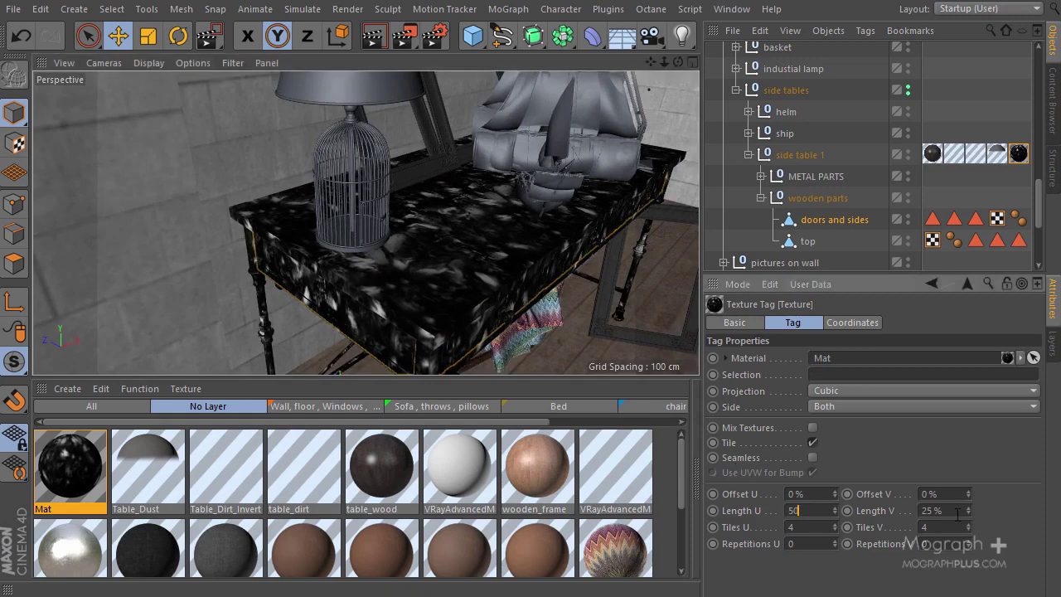
click(931, 510)
text(50)
key(Return)
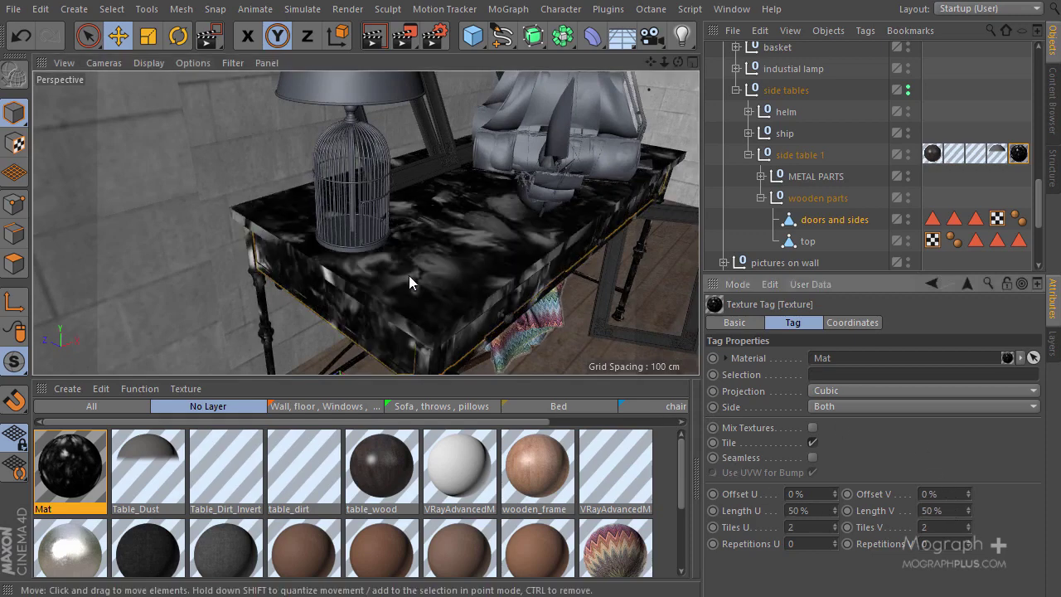
Shift the dirt pattern across the table by setting the Mat tag's Offset U to -42%.
alt+drag(408, 275, 451, 271)
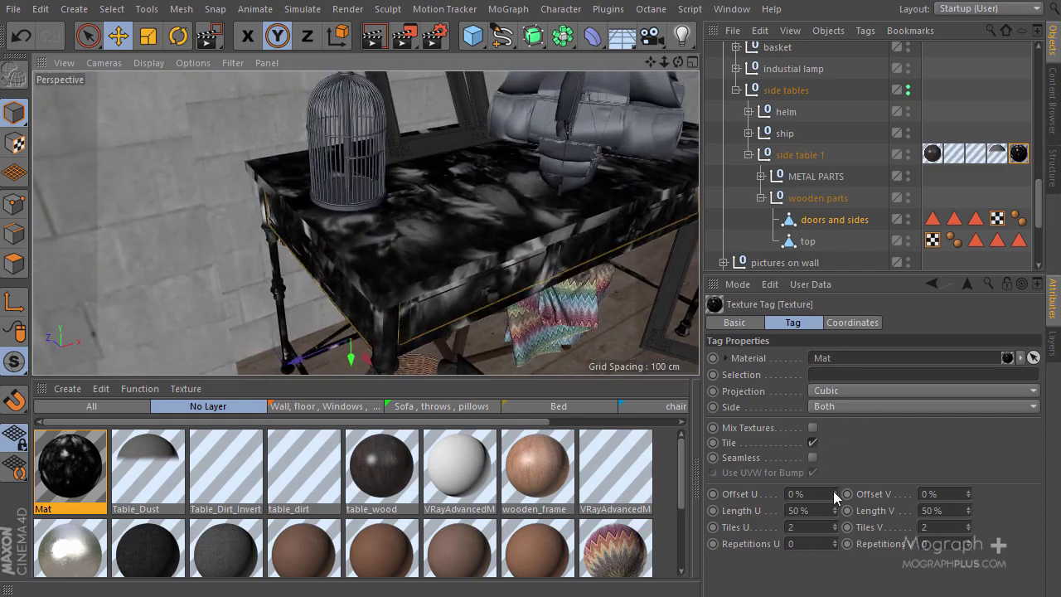
drag(833, 491, 836, 494)
scroll(420, 293, up, 5)
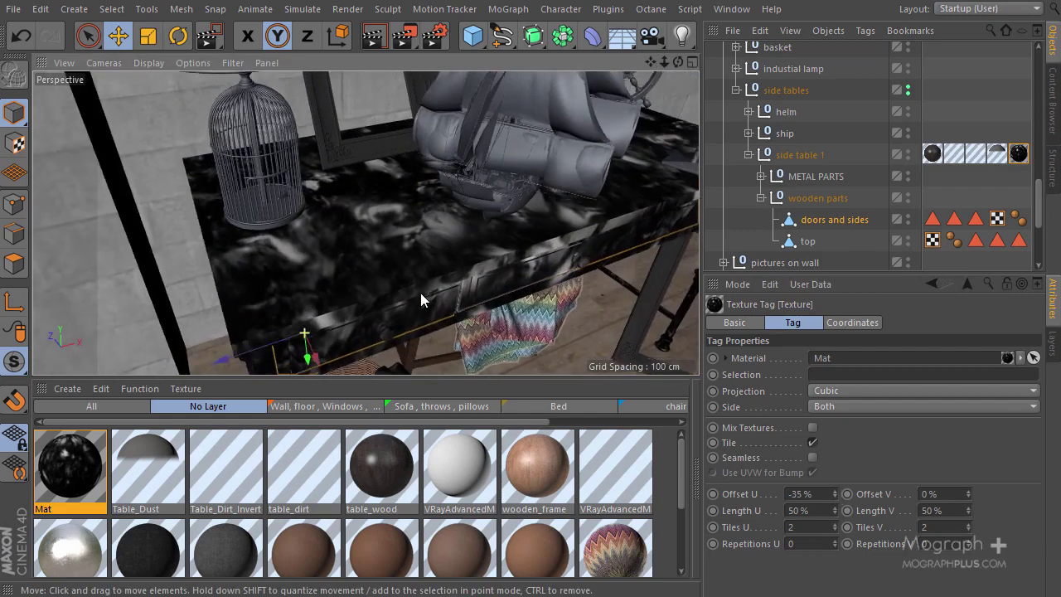
drag(833, 493, 834, 494)
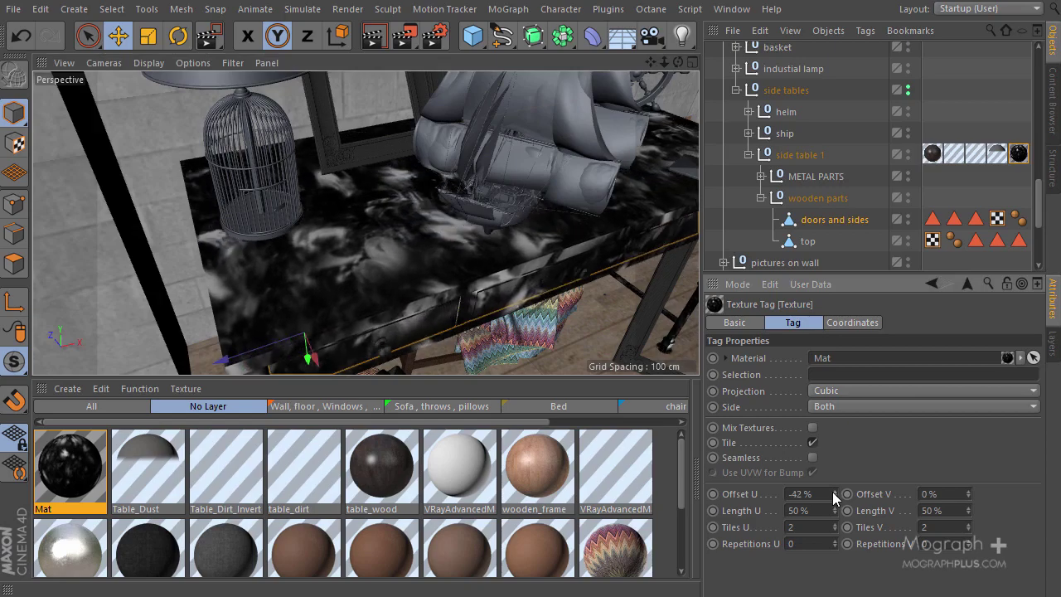
Set the Mat tag's Length U and Length V to 75%.
alt+drag(580, 248, 511, 281)
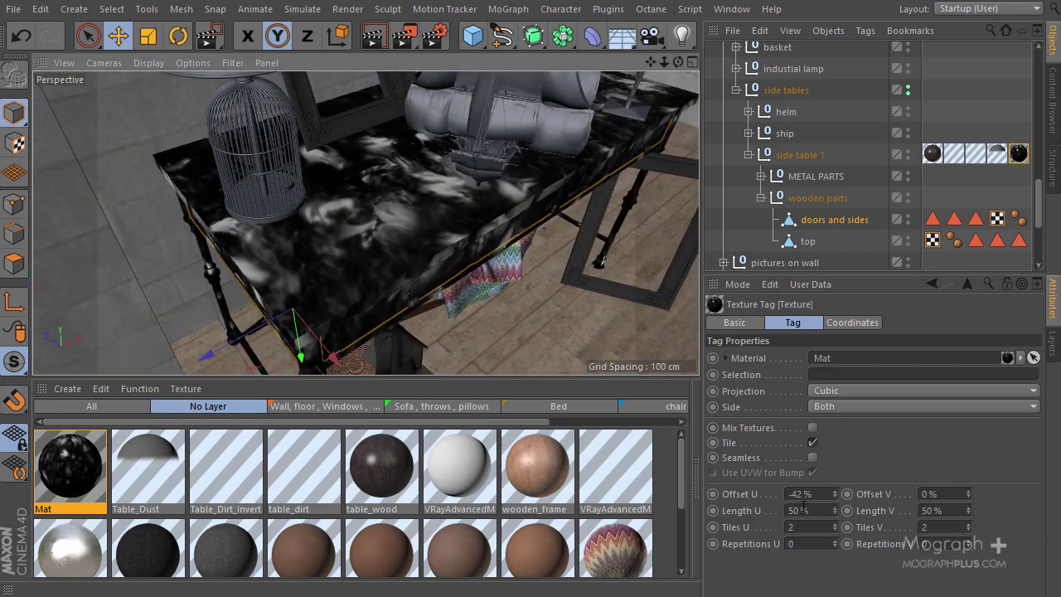
text(75)
click(950, 511)
text(75)
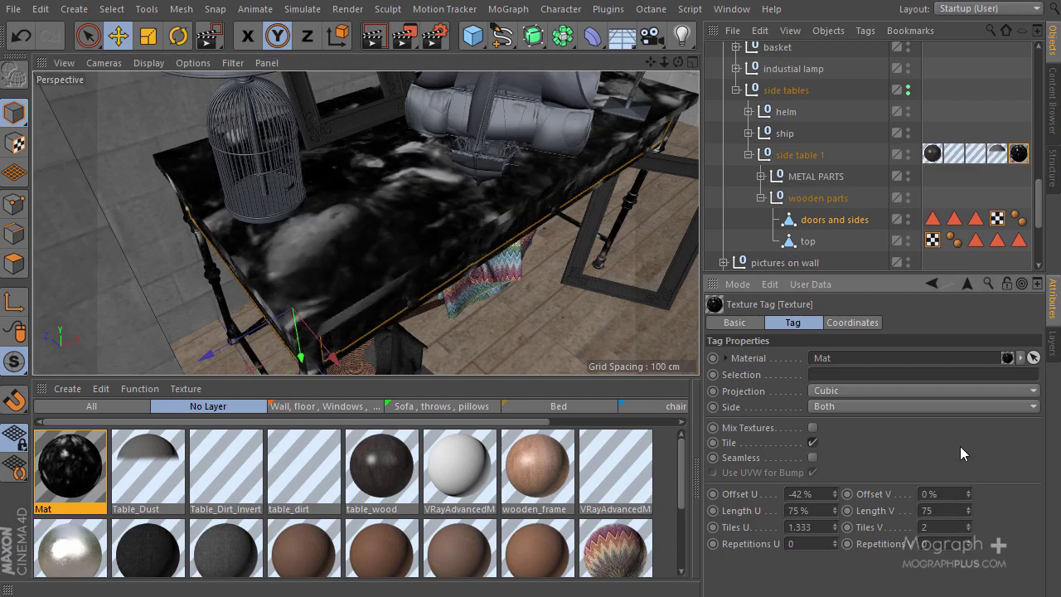
key(Return)
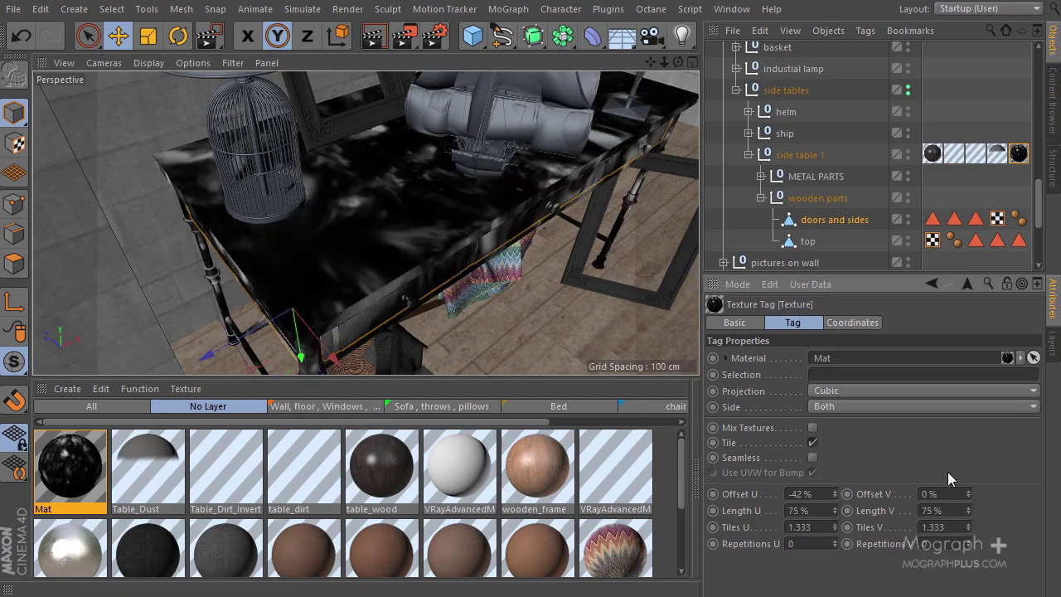
Set the Mat tag's Offset V to -27% and inspect the pattern on the tabletop and sides.
drag(969, 493, 968, 494)
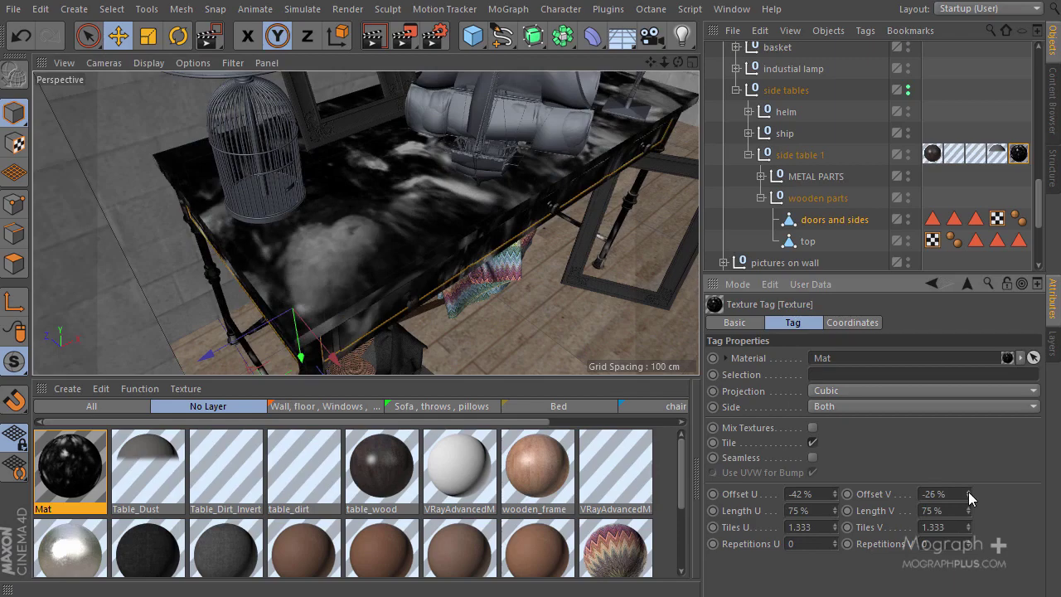
click(969, 493)
mouse_move(464, 215)
alt+mouse_down()
mouse_move(351, 187)
mouse_move(315, 219)
mouse_move(428, 209)
mouse_move(464, 217)
alt+mouse_up()
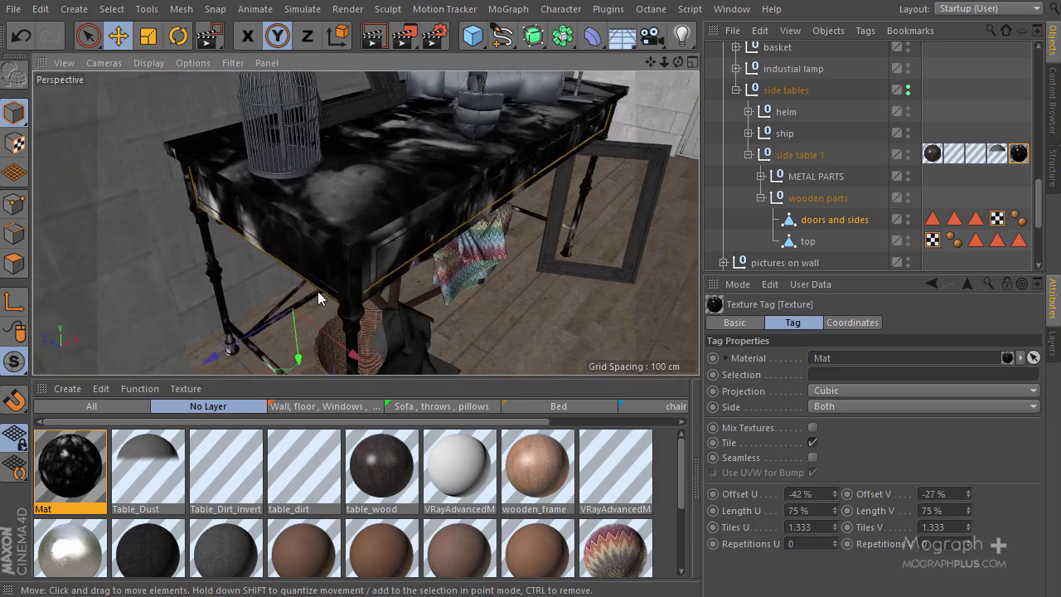
Swap Mat for Table_Dust in side table 1's cubic texture tag with Mix Textures enabled, and delete the older Table_Dust tag.
click(154, 457)
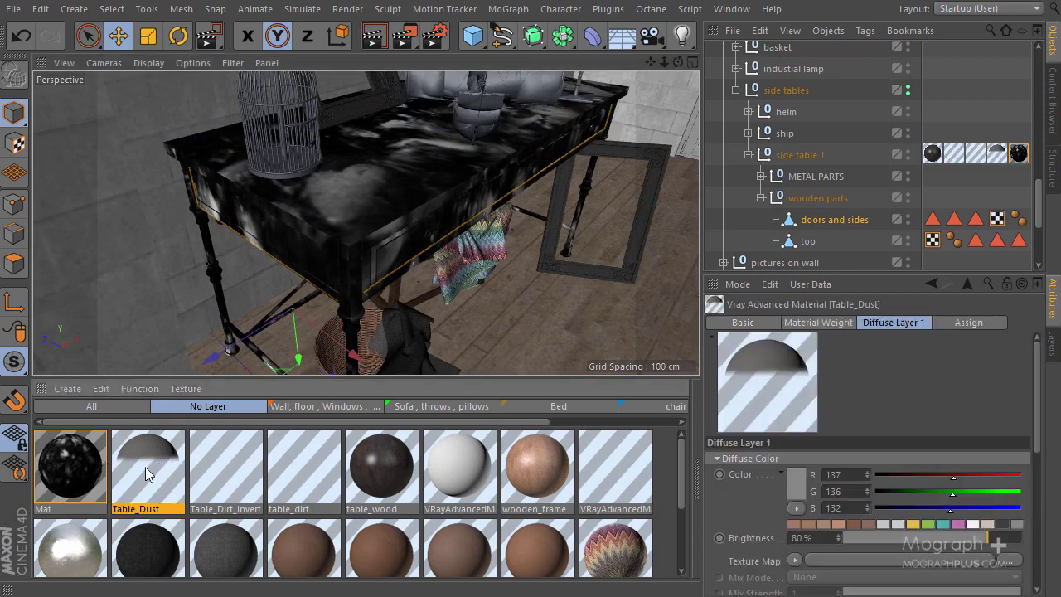
drag(162, 471, 1018, 156)
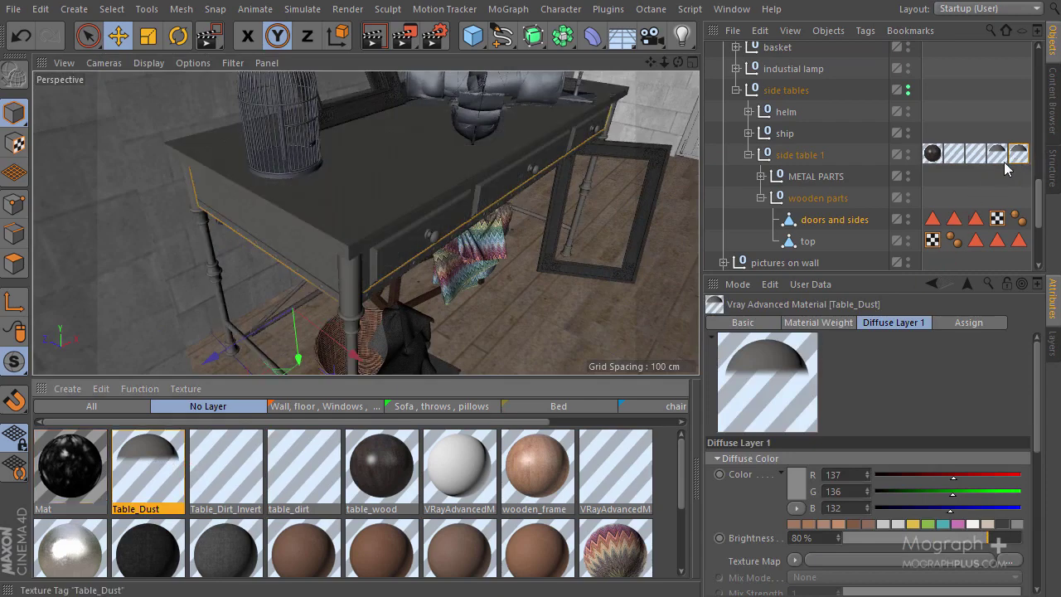
click(1009, 133)
click(997, 155)
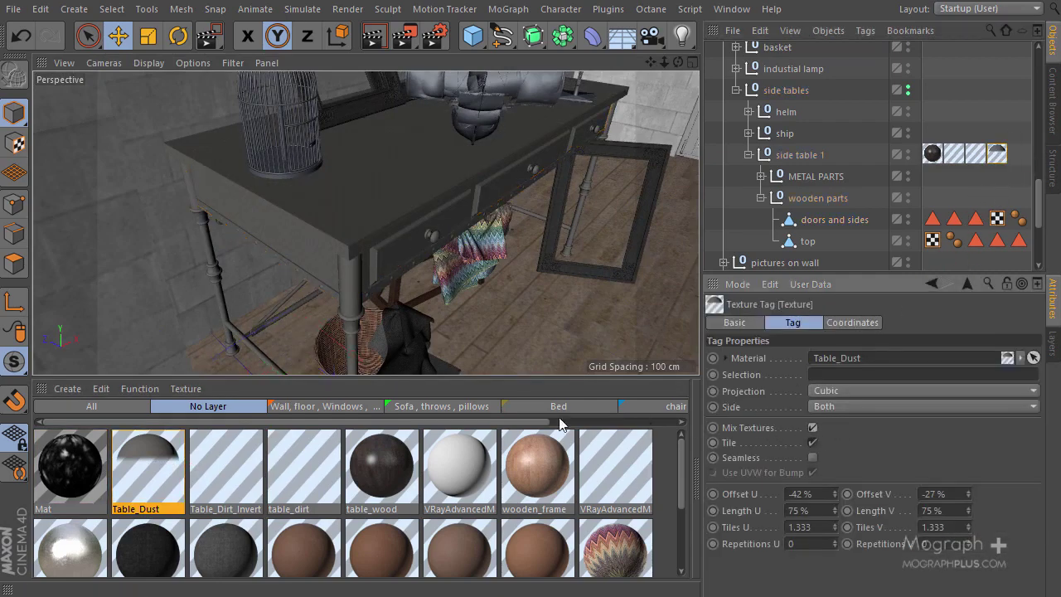
Set the roughness of Table_Dust's Diffuse Layer 1 to 0.72.
double_click(148, 464)
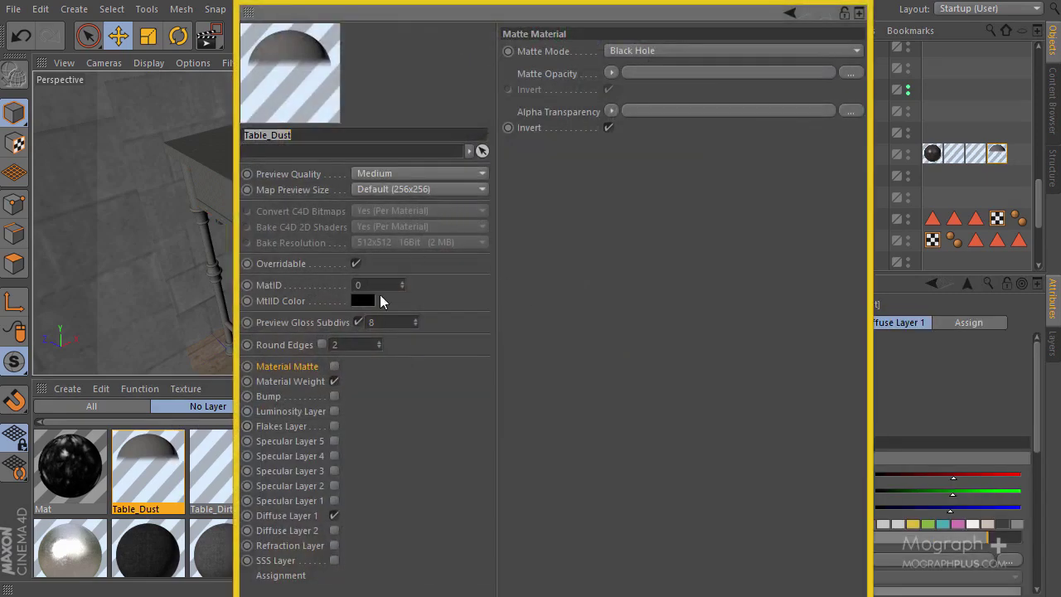
click(311, 514)
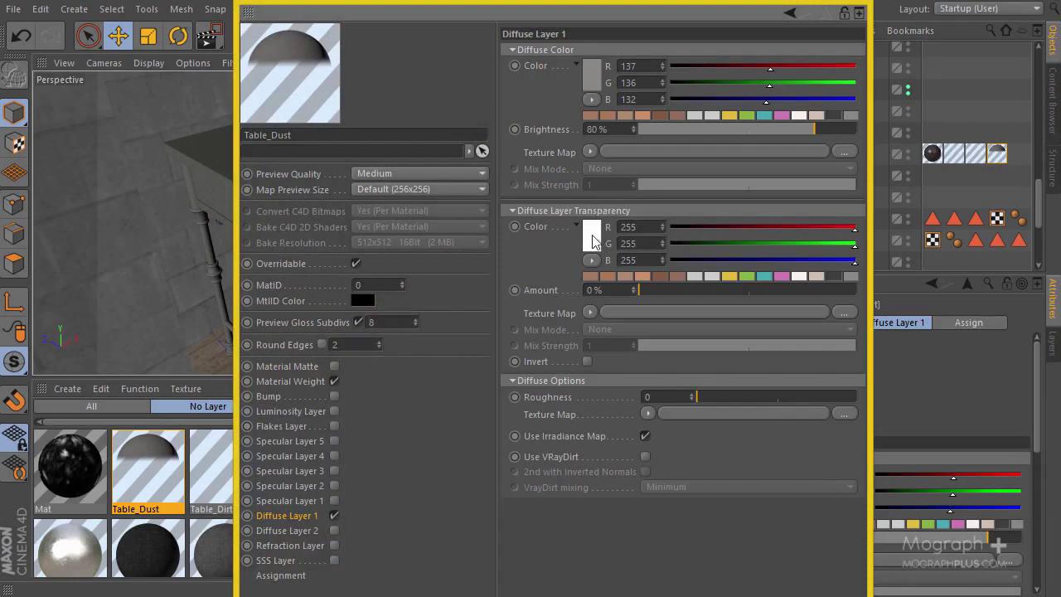
click(312, 383)
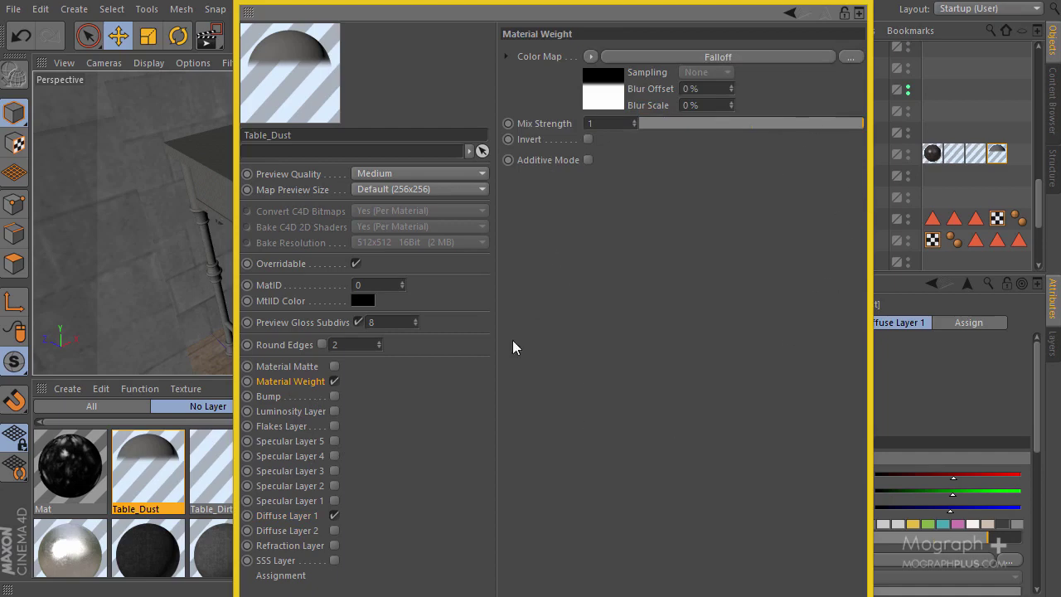
click(287, 515)
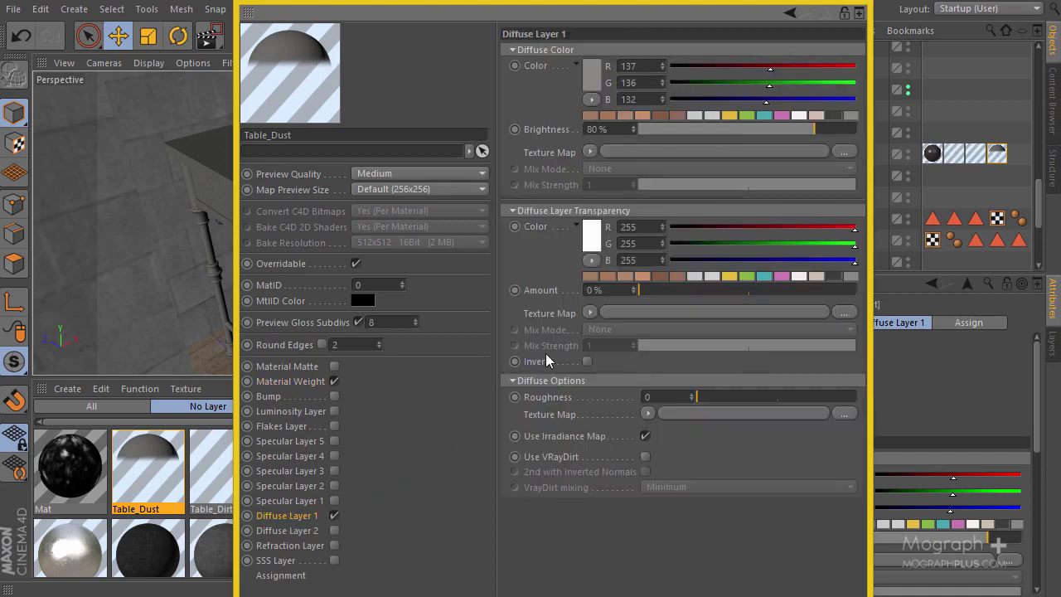
click(813, 398)
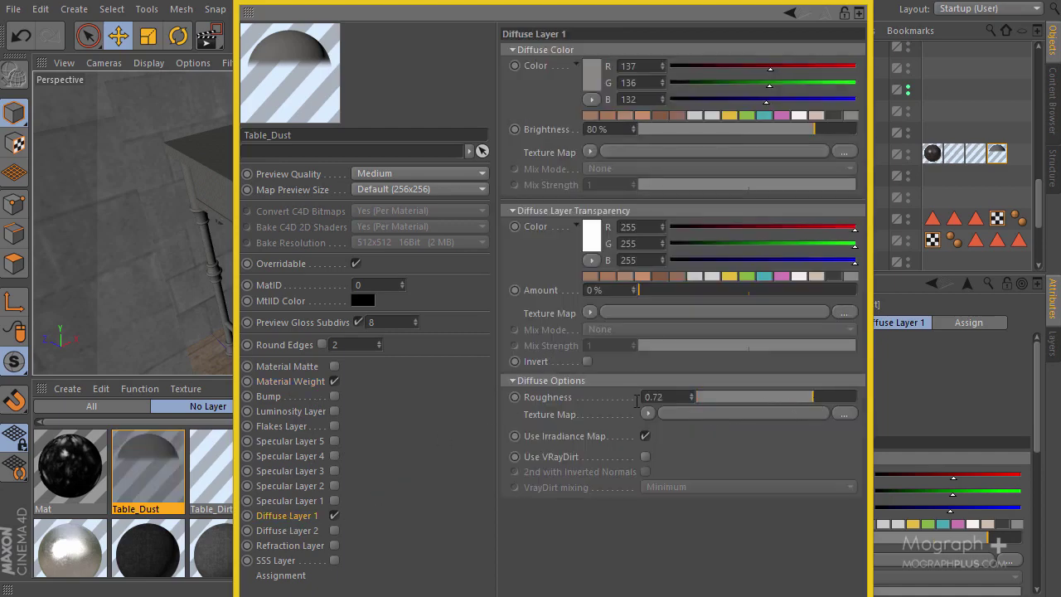
key(F5)
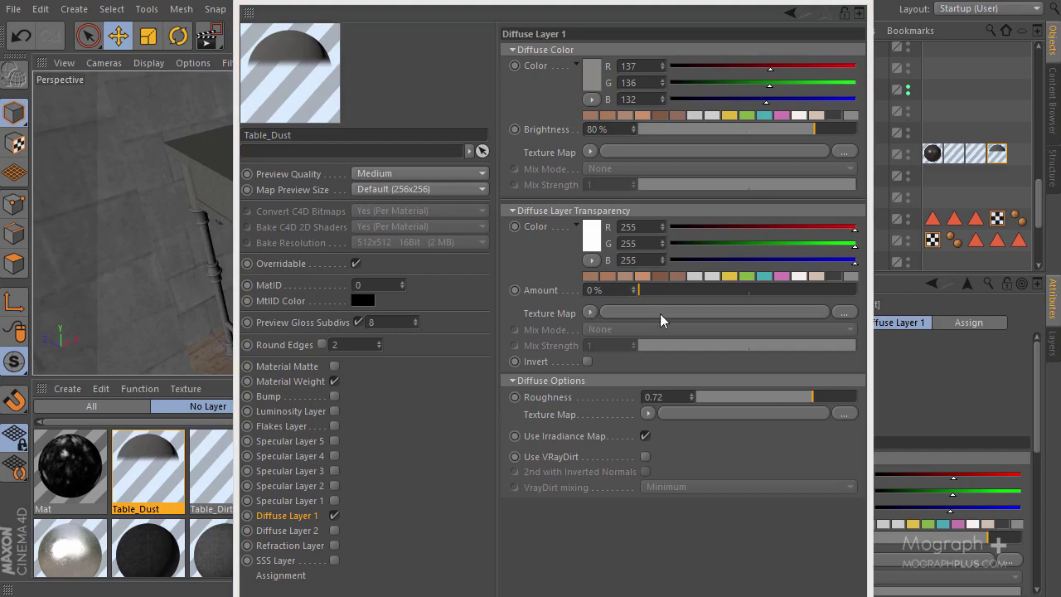
Load Dirt16.png as the Diffuse Layer Transparency texture map of Table_Dust and check its bitmap shader settings.
click(843, 313)
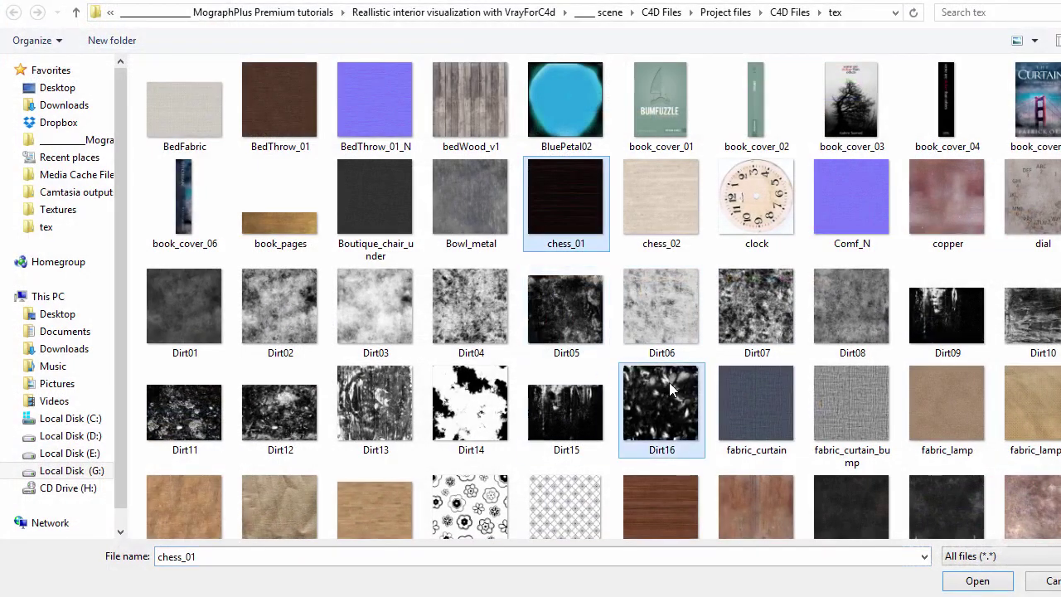
double_click(661, 406)
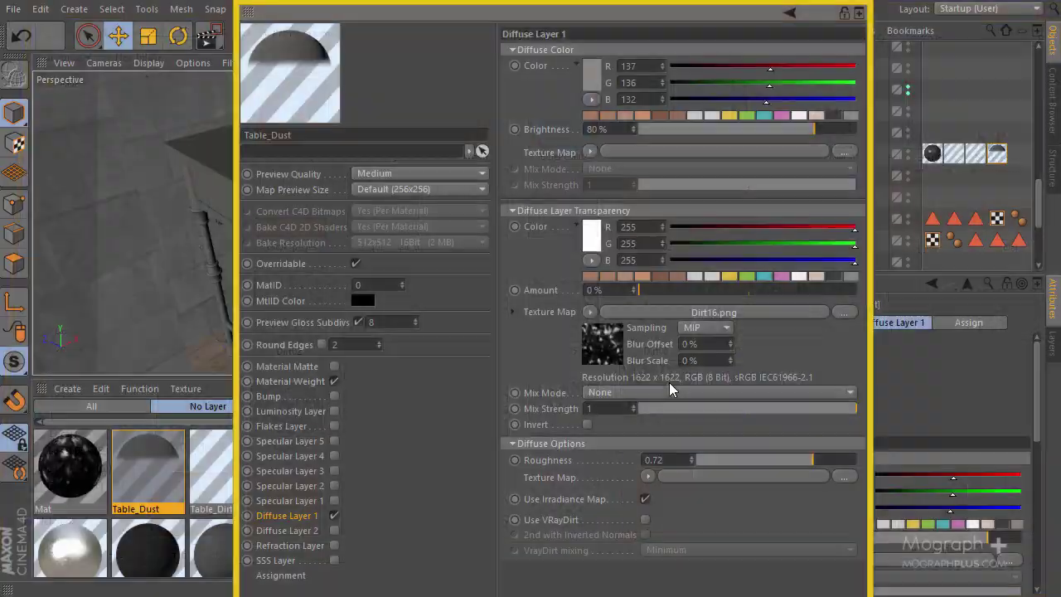
click(607, 357)
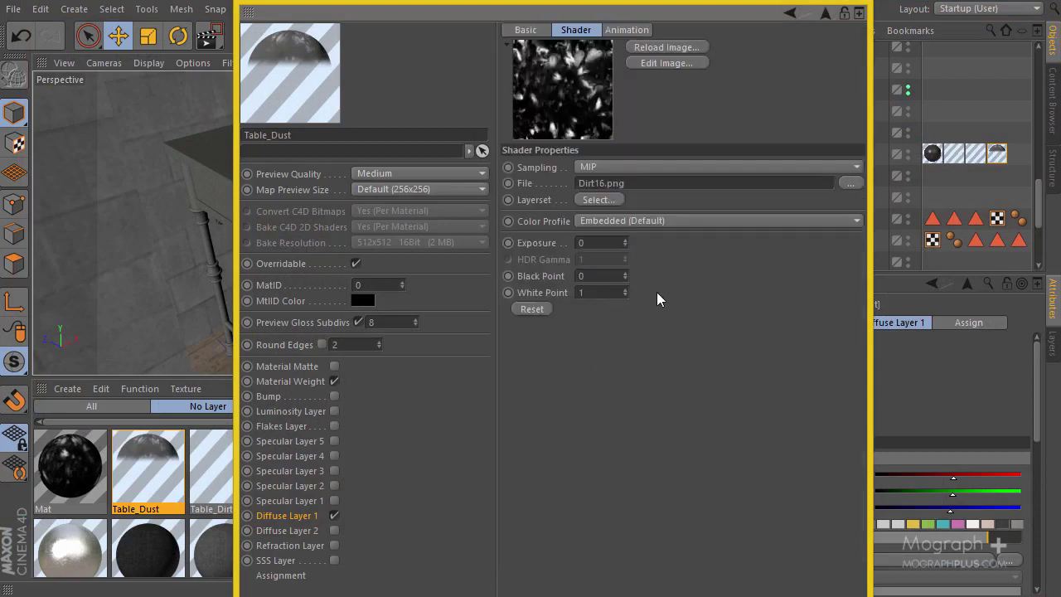
click(827, 13)
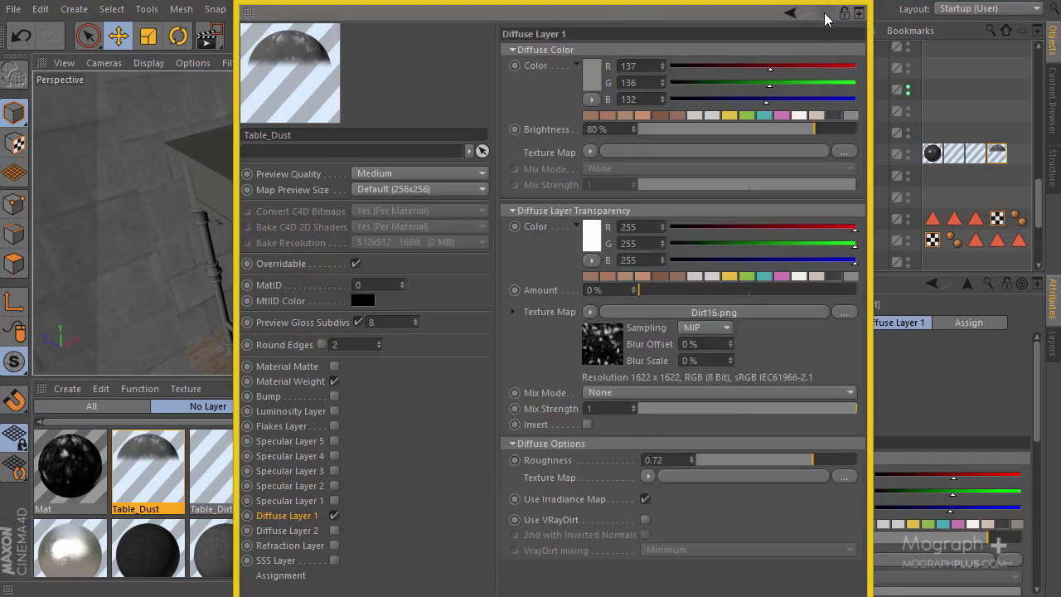
Invert the Dirt16.png transparency map of Table_Dust and test-render a region covering the tabletop and drawer fronts.
click(587, 423)
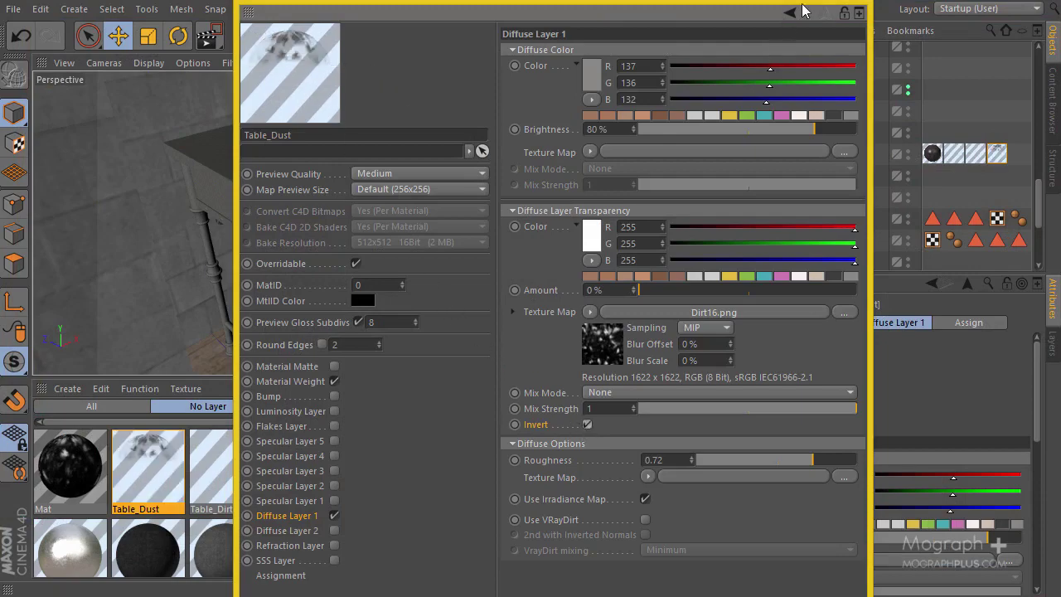
click(855, 3)
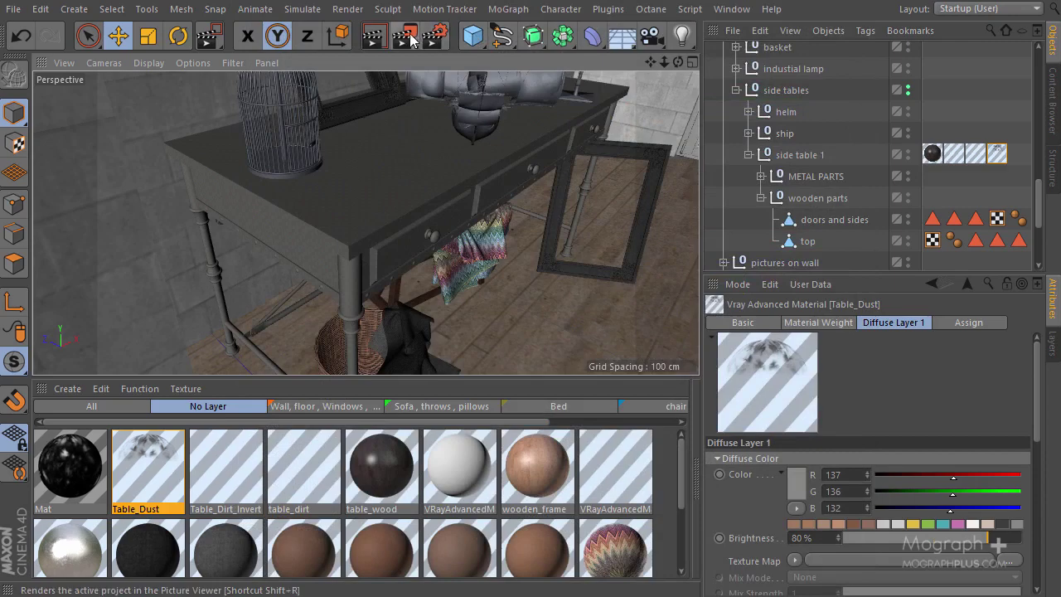
alt+drag(385, 158, 365, 224)
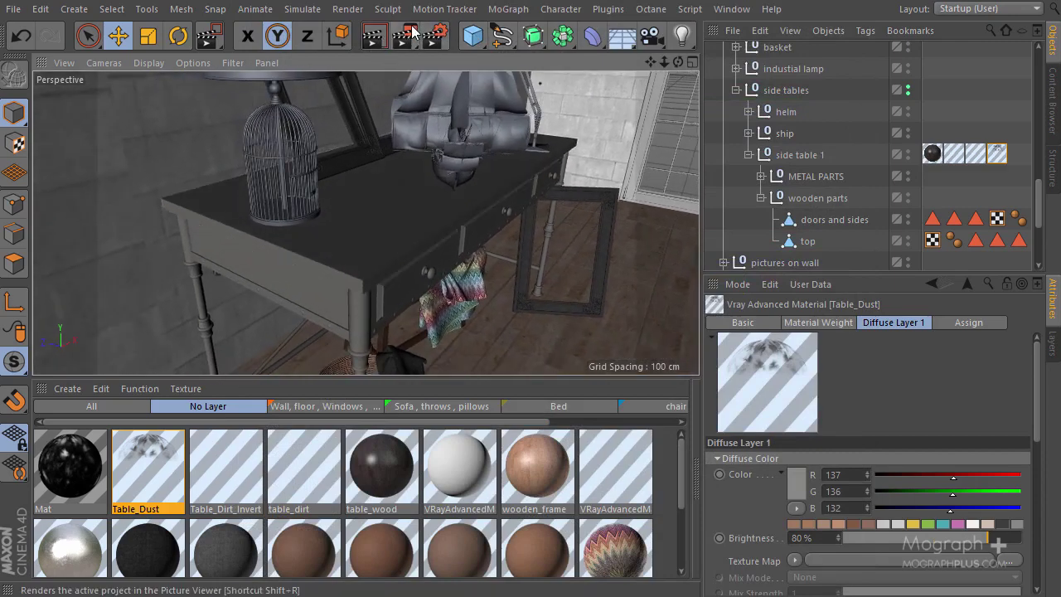
drag(412, 32, 433, 52)
drag(600, 119, 208, 292)
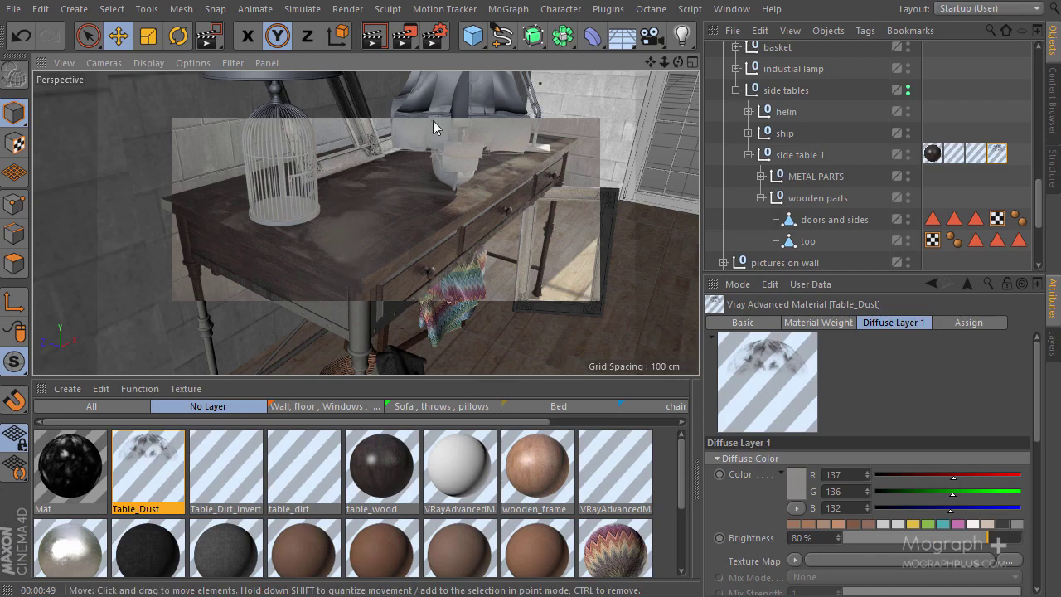
Set the White Point of Table_Dust's Dirt16.png transparency bitmap to 2 and close the material editor.
double_click(147, 465)
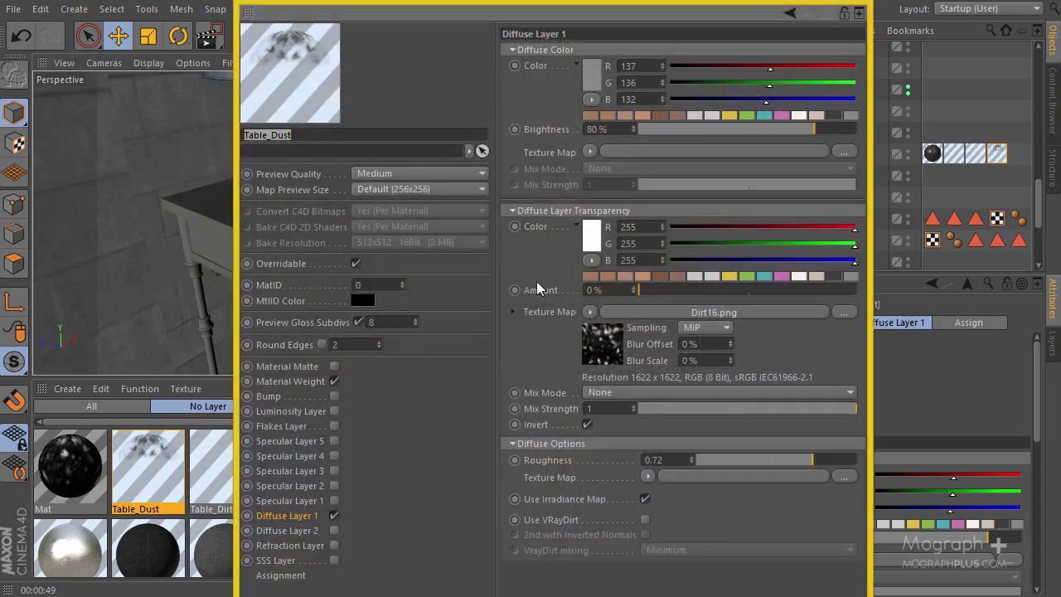
click(595, 352)
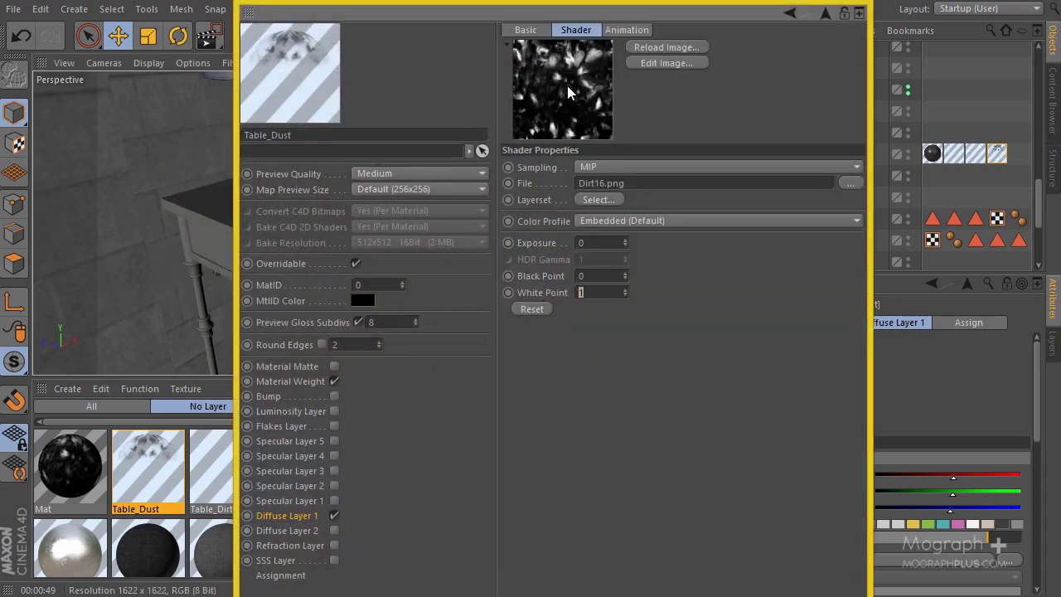
text(3)
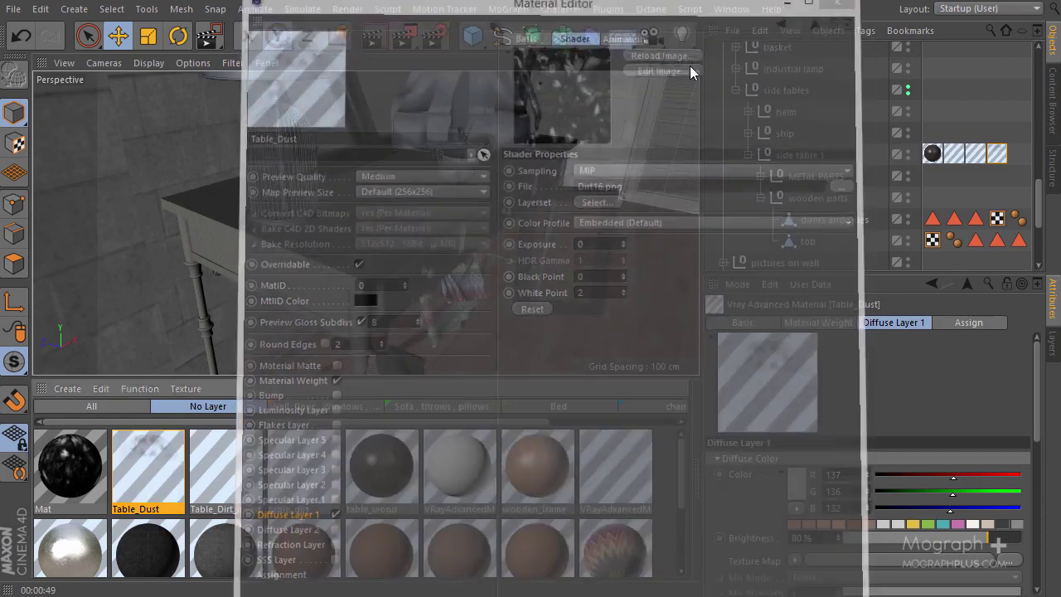
click(859, 12)
Render a region around the side table again to check the dust with the adjusted white point.
drag(416, 33, 489, 279)
alt+drag(247, 275, 161, 332)
key(e)
key(x)
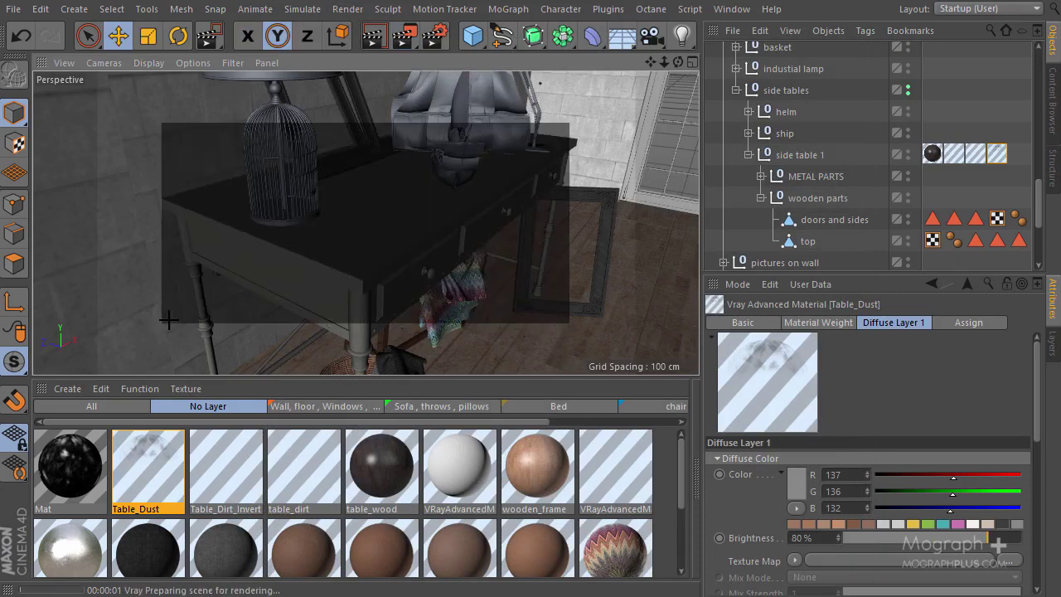